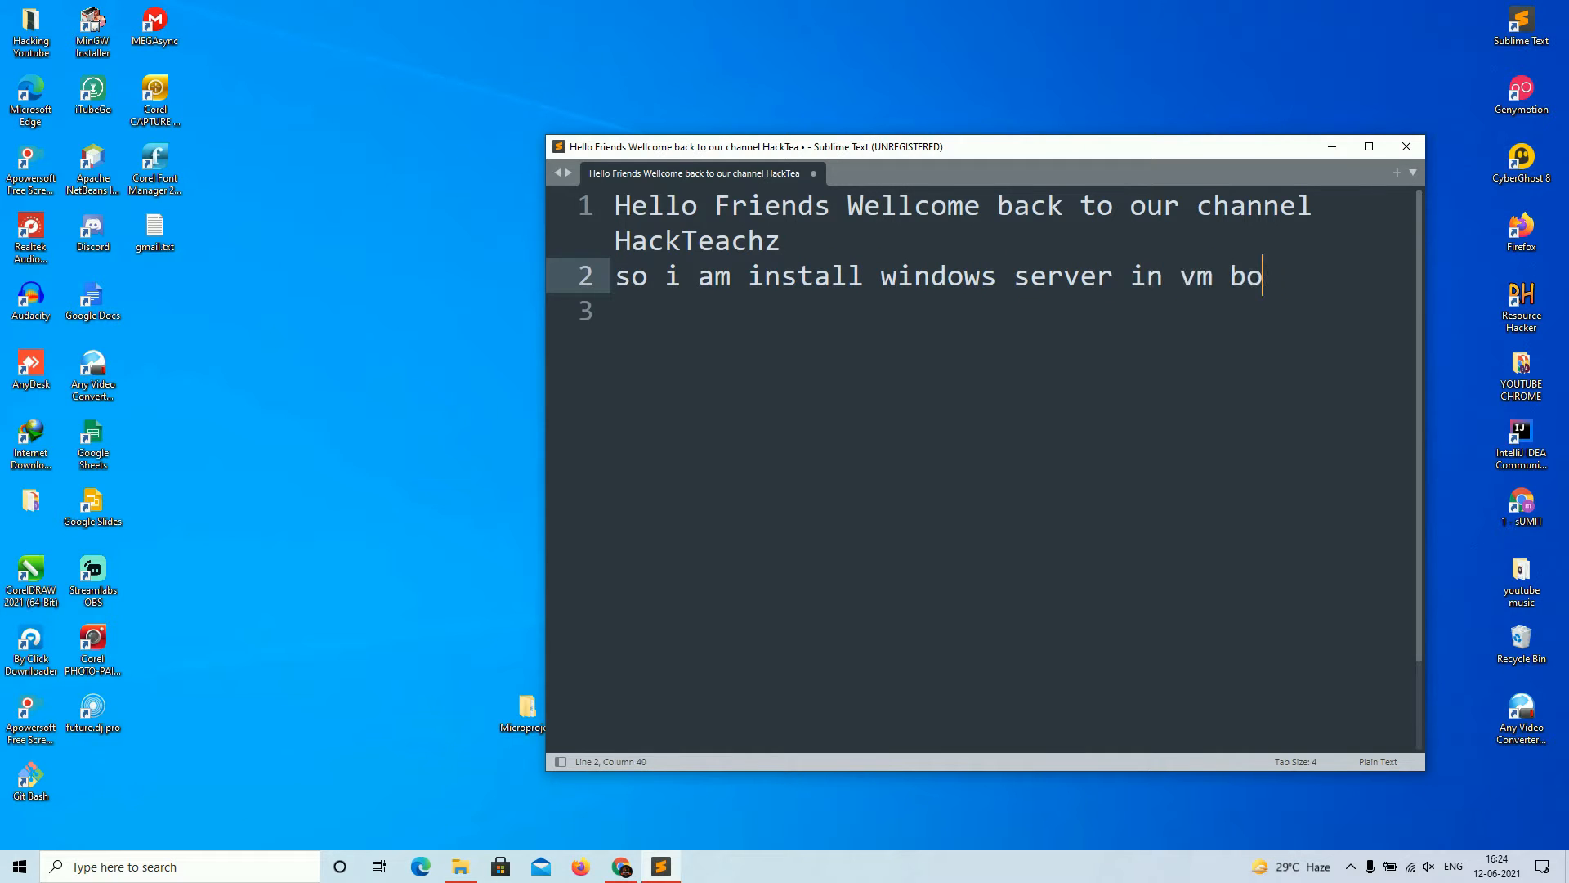
- Add a third note line reading 'open any browser and type vm box'
key("Return")
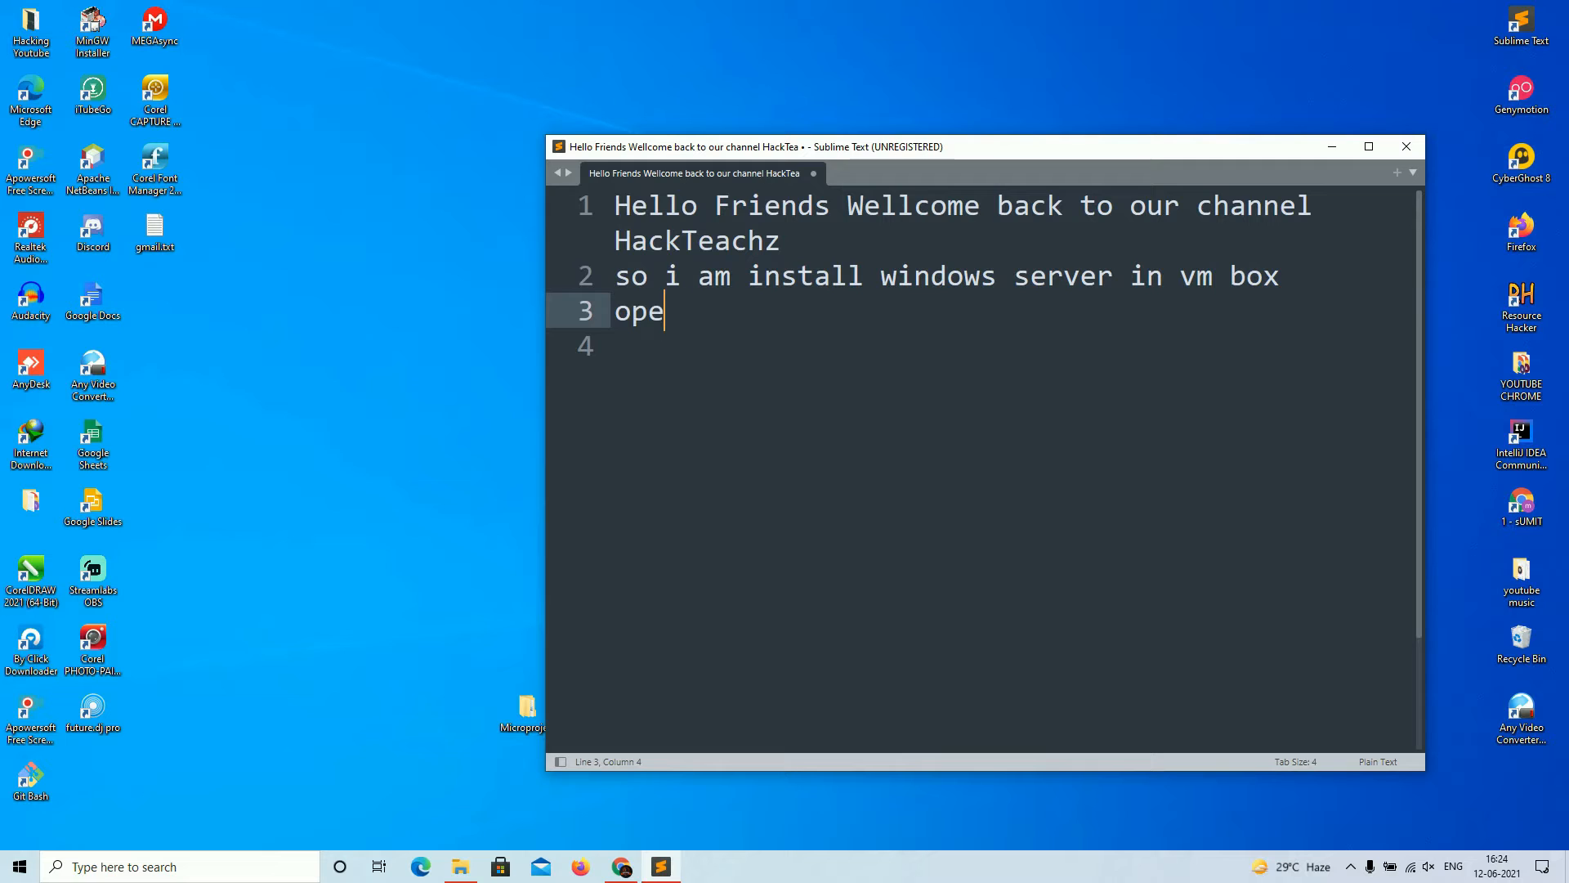
type("open any browser and type vm box")
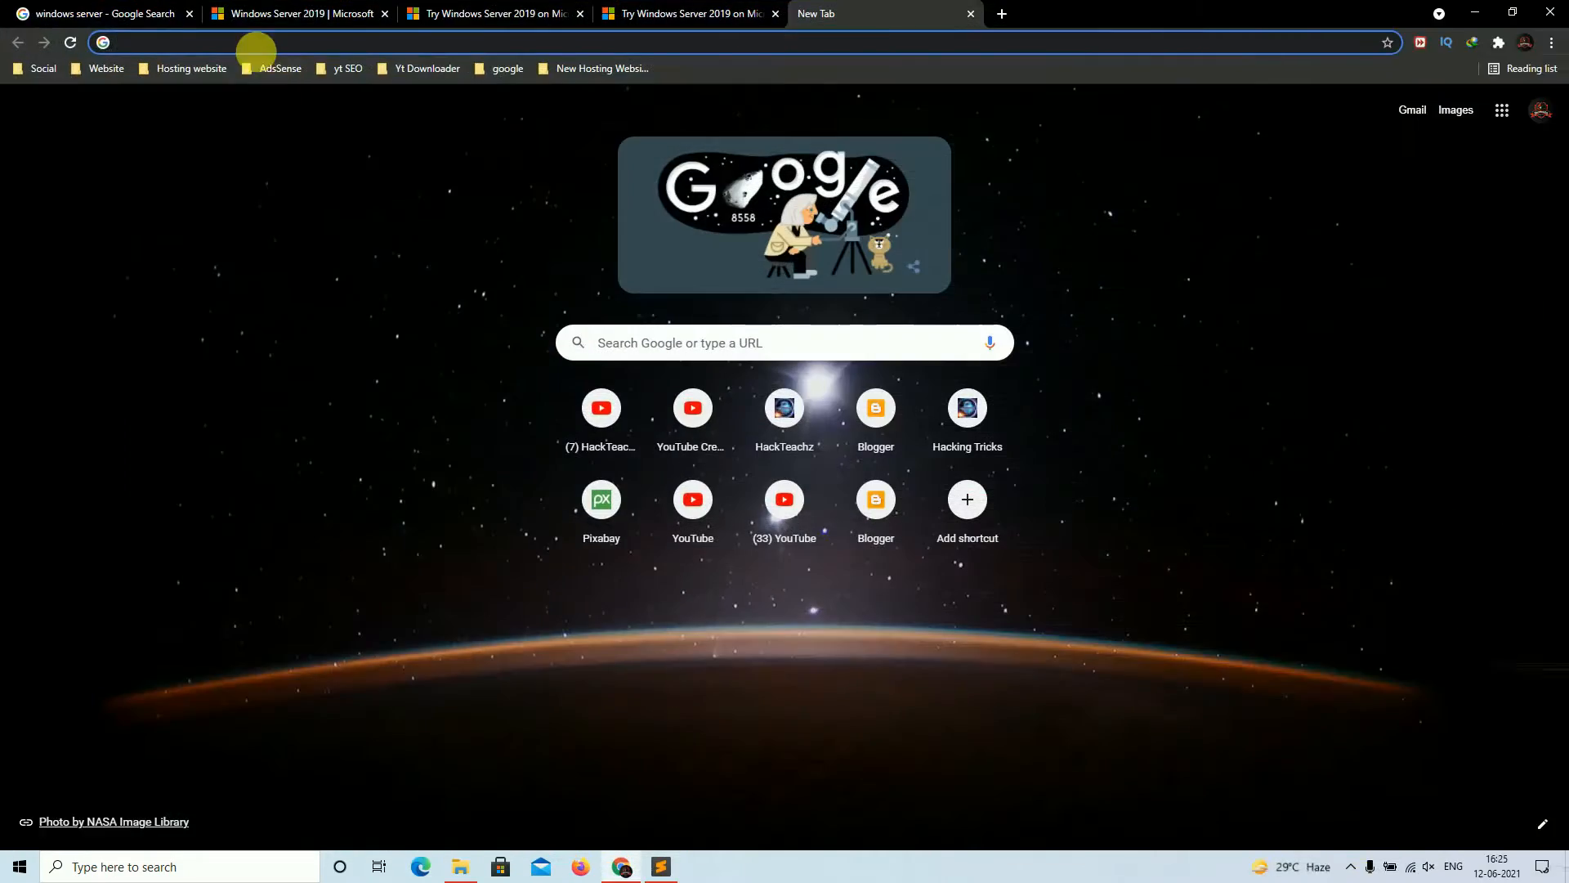
- Search Google for 'vm box' and open the Oracle VM VirtualBox website
left_click(245, 43)
type("vm box")
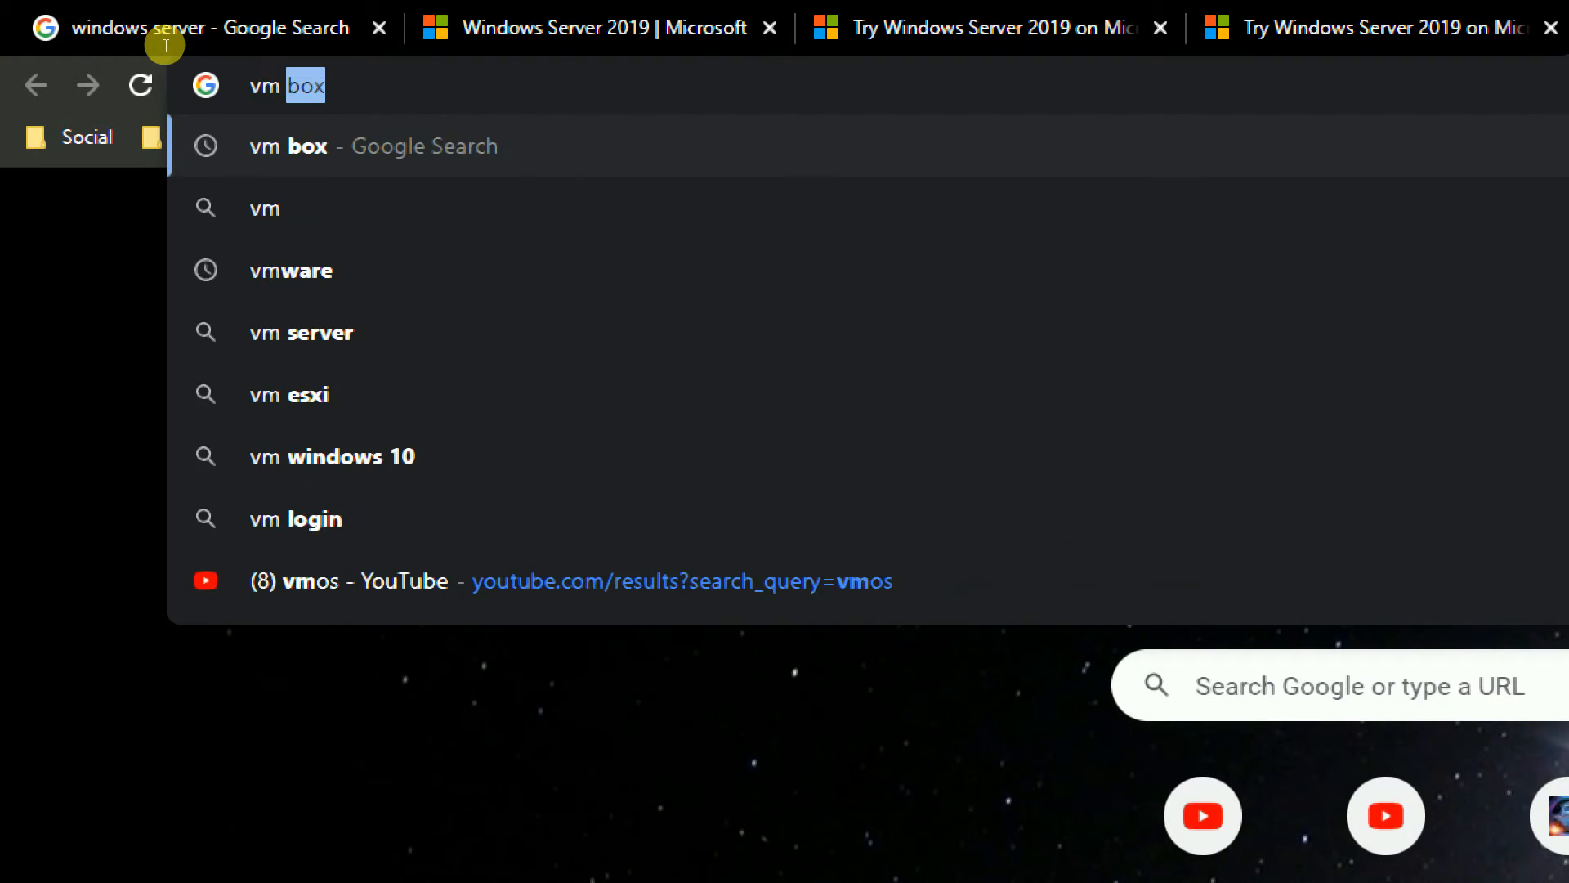
key("Return")
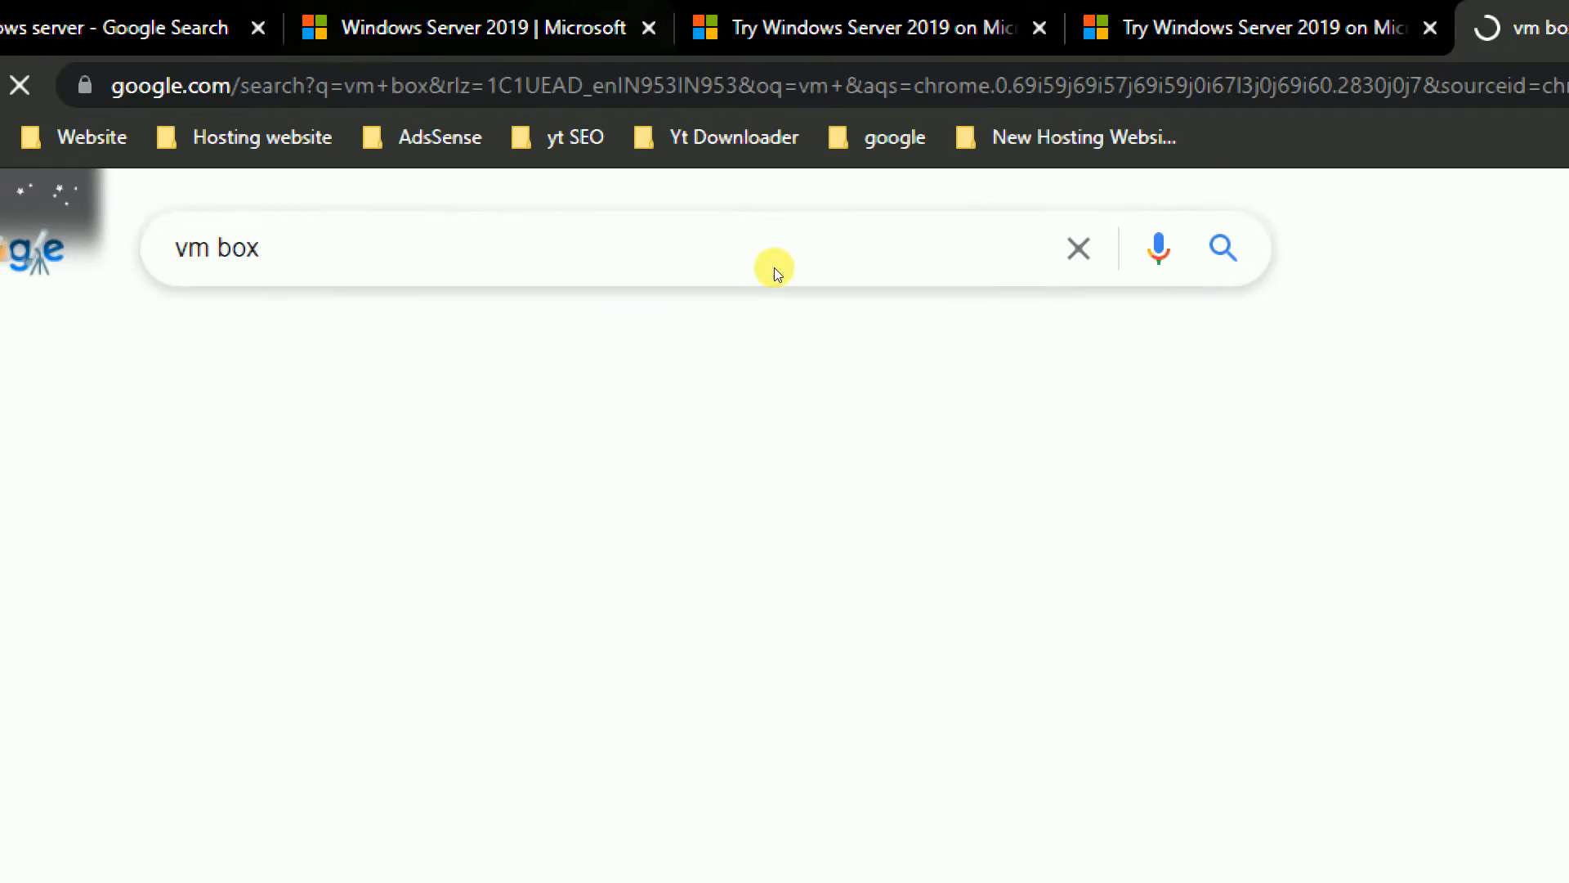
left_click_drag(137, 234, 366, 269)
left_click(366, 268)
left_click(191, 257)
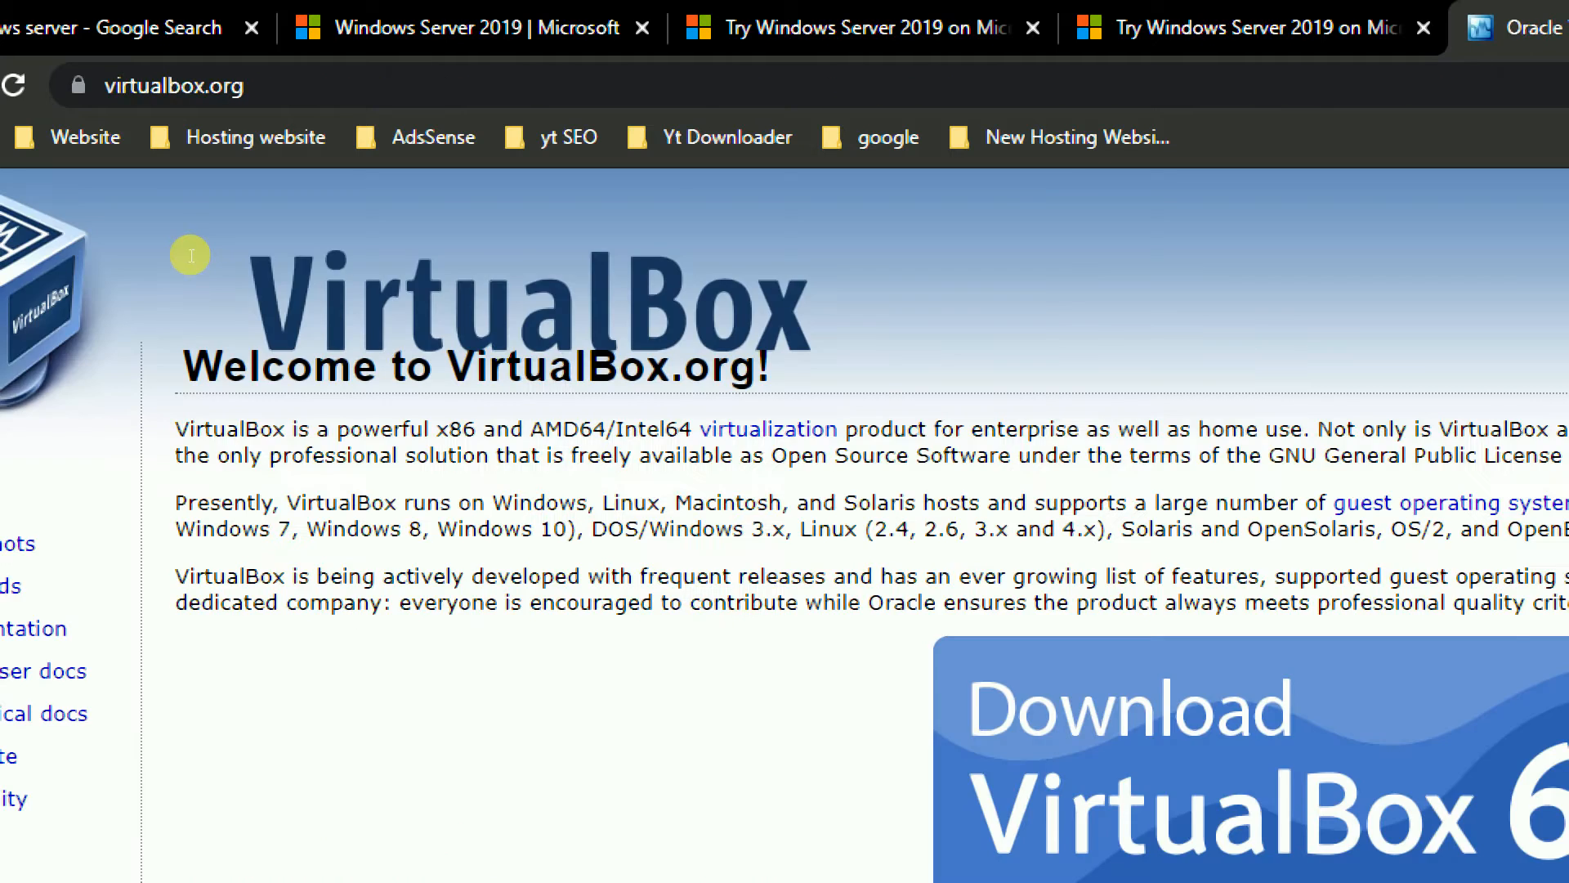
- Add new note lines in Sublime Text, ending with 'click to download'
left_click(666, 865)
left_click(1180, 336)
key("Return")
key("Return")
key("Up")
type("i")
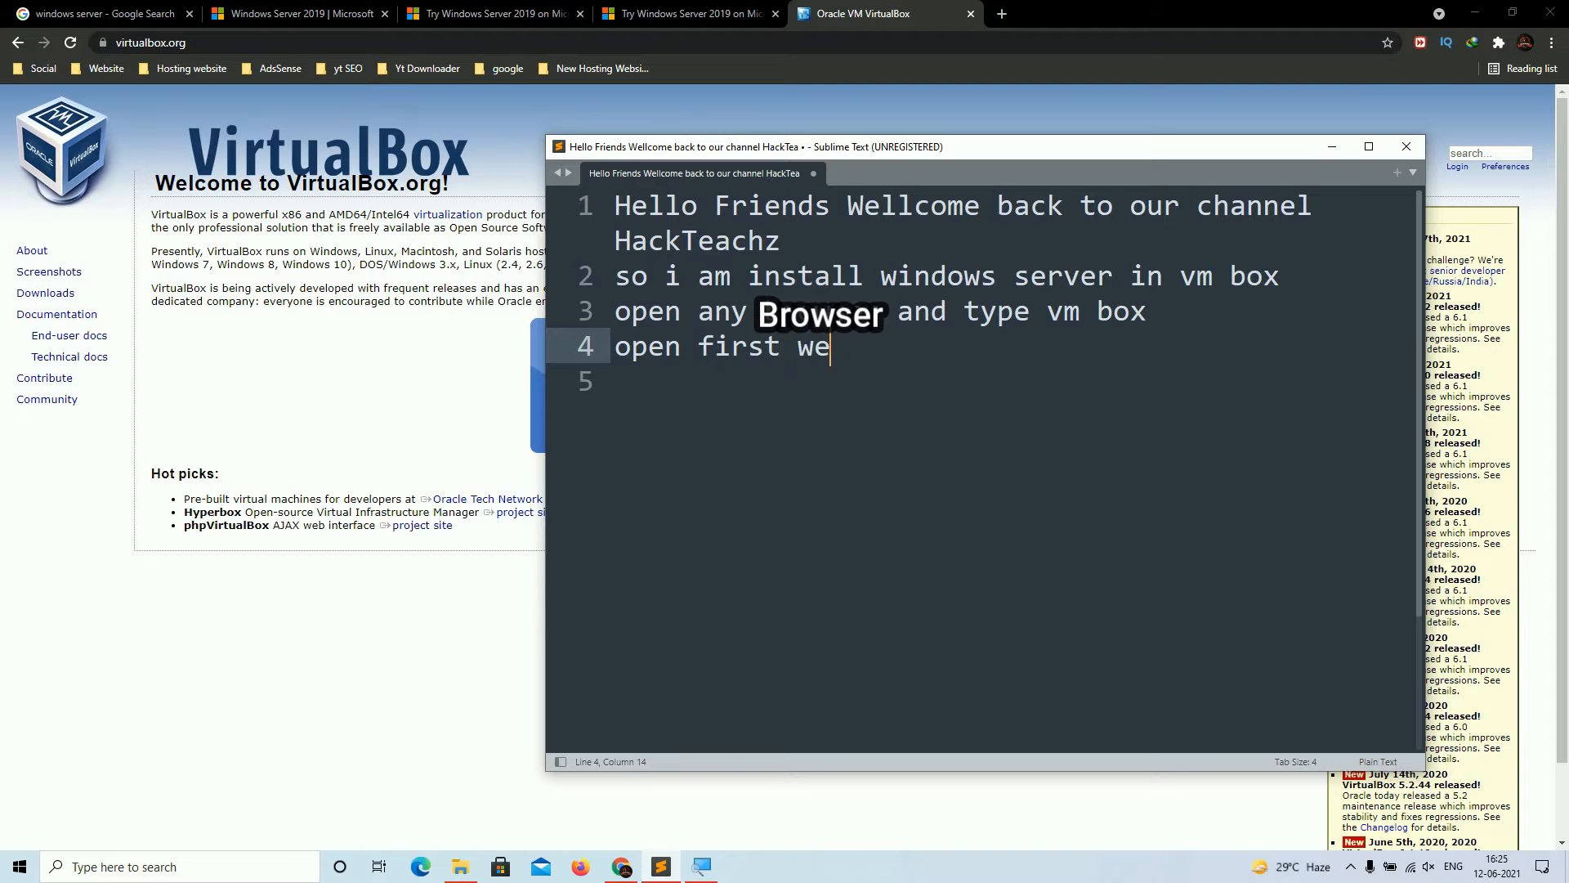
key("Return")
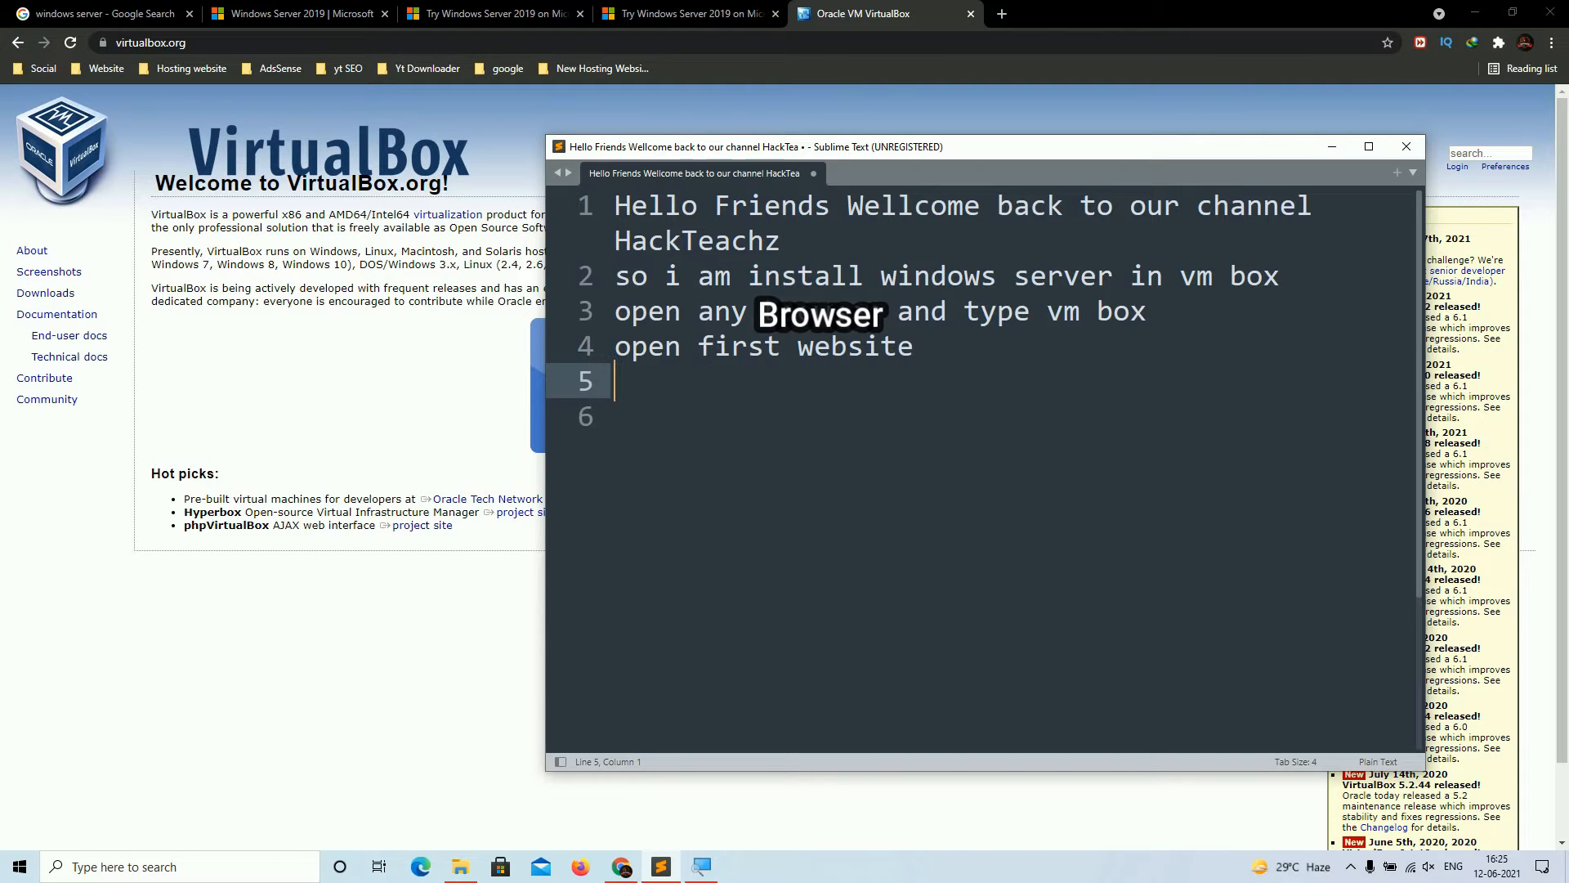
type("click to download")
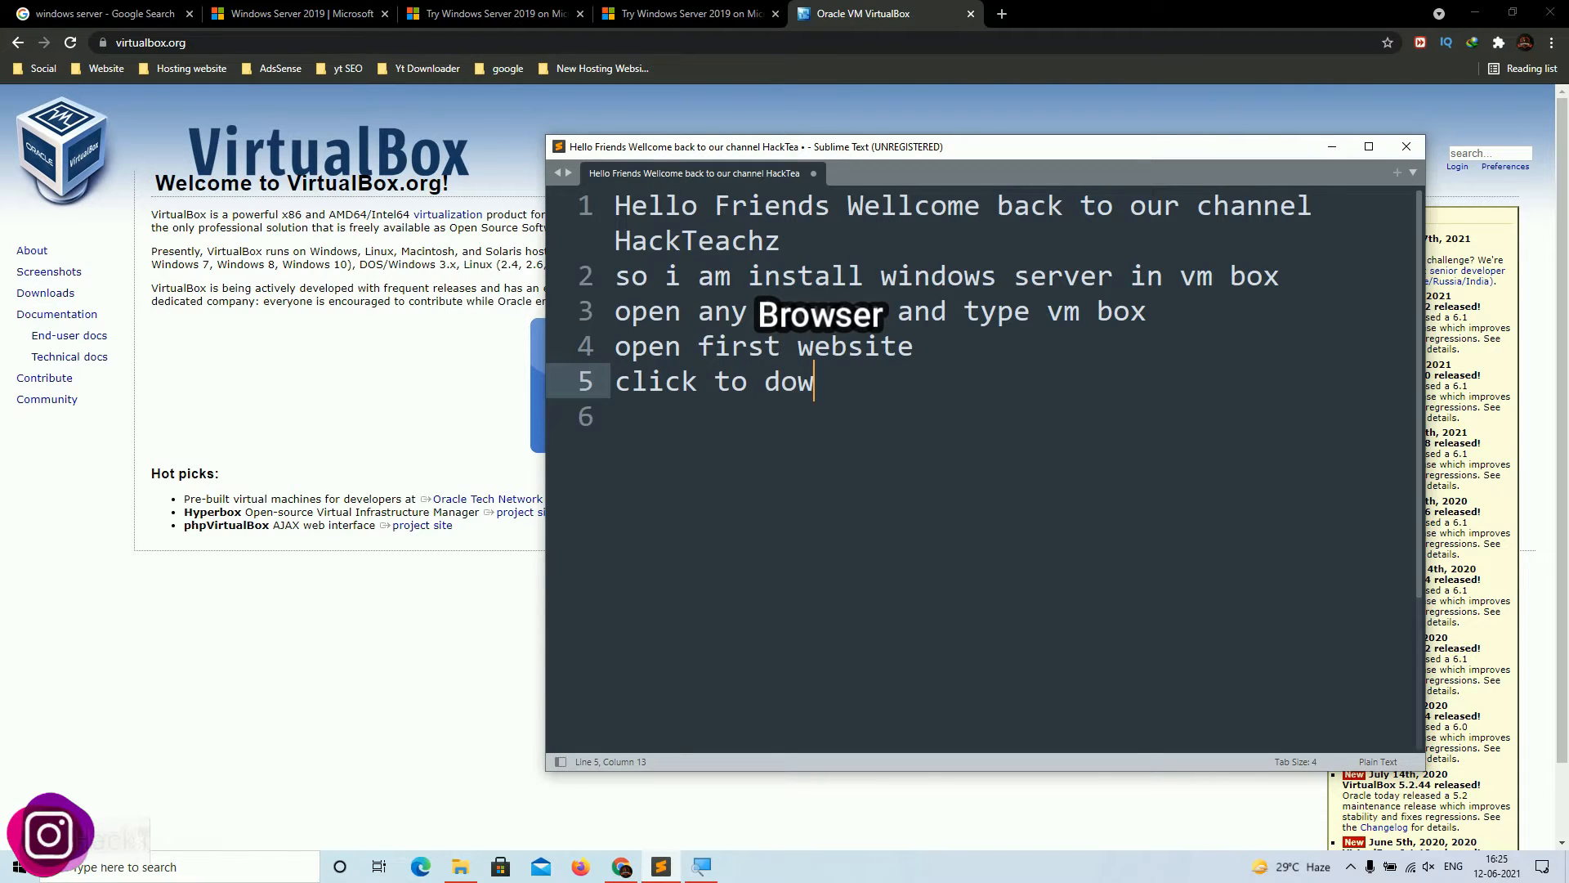
- Open the VirtualBox Downloads page and pick the Windows hosts package
left_click(358, 370)
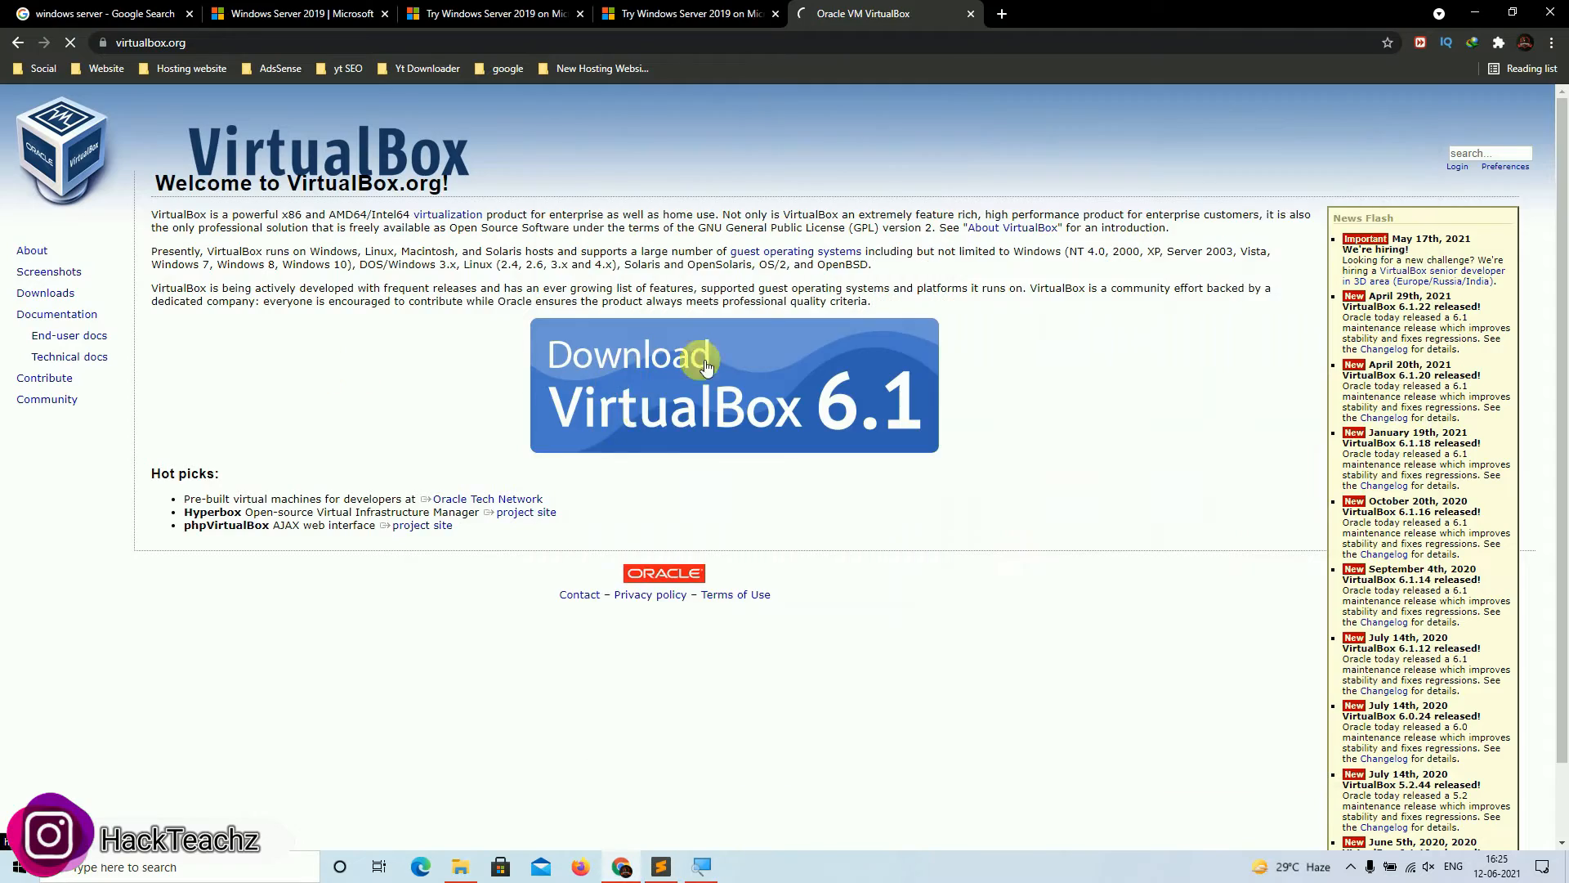
left_click(693, 374)
left_click_drag(184, 426, 297, 426)
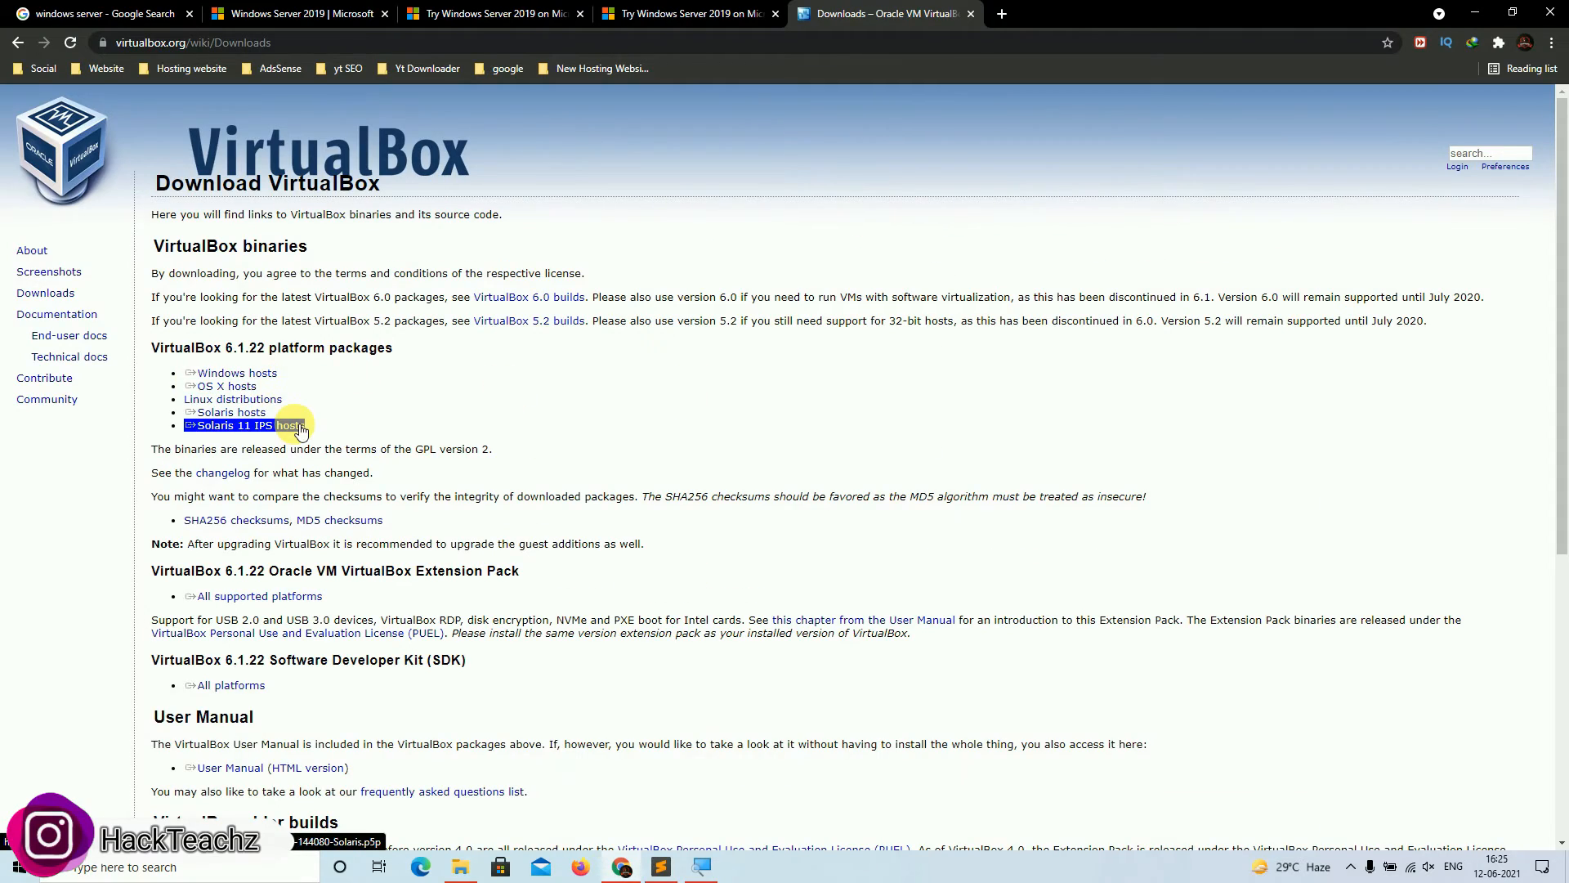
key("super+plus")
left_click(75, 375)
left_click_drag(147, 344, 403, 358)
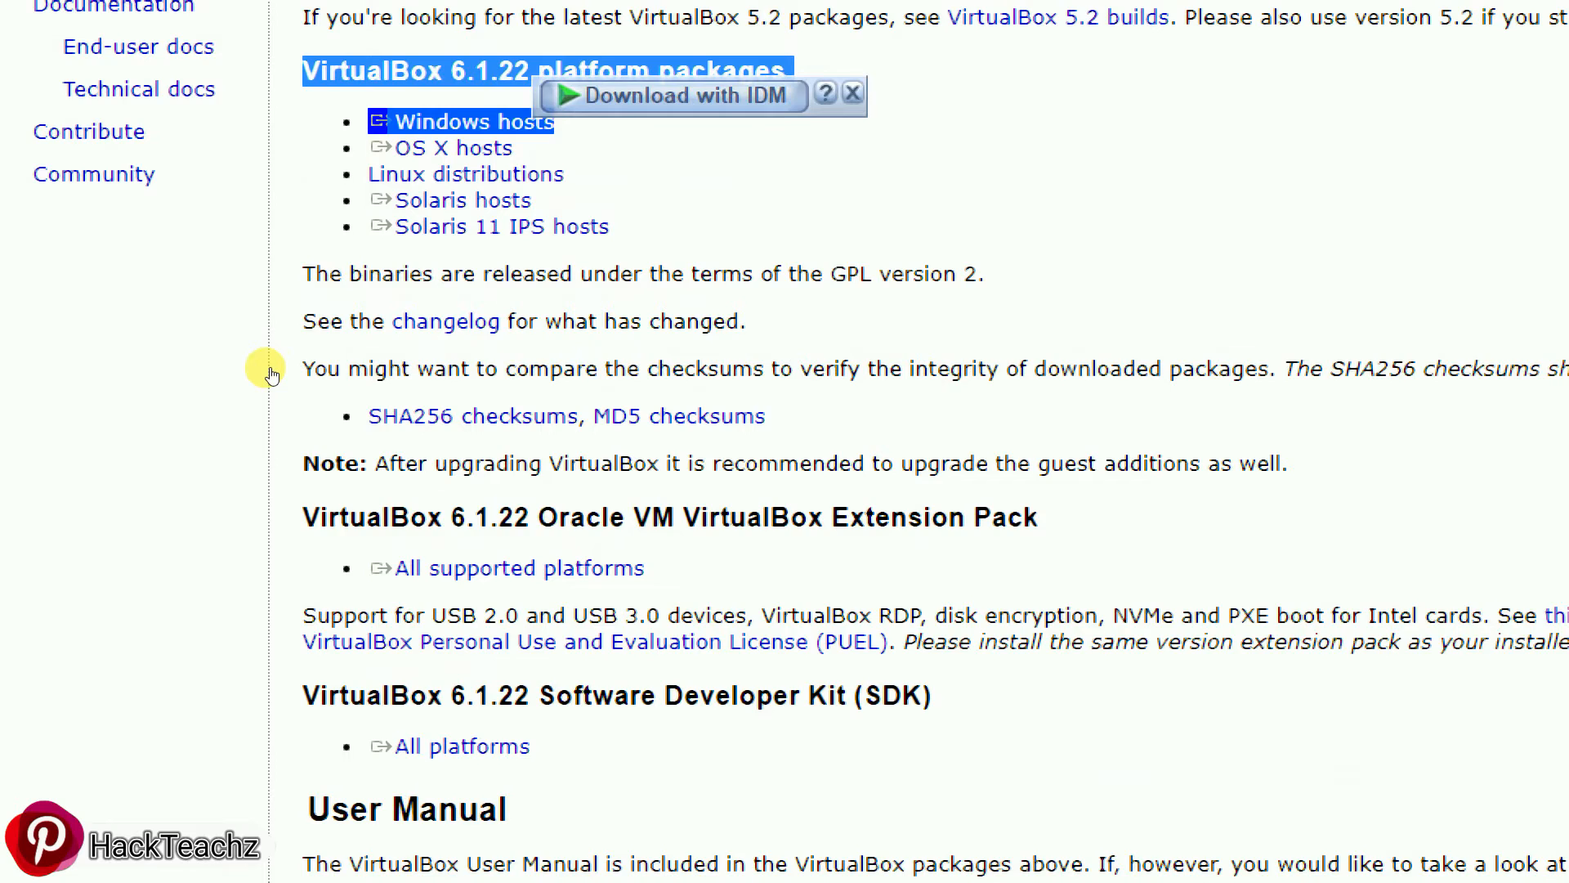
key("super+minus")
- Add a 'windows hosts' note line, then return to the VirtualBox downloads page
key("alt+Tab")
type("windows hosts")
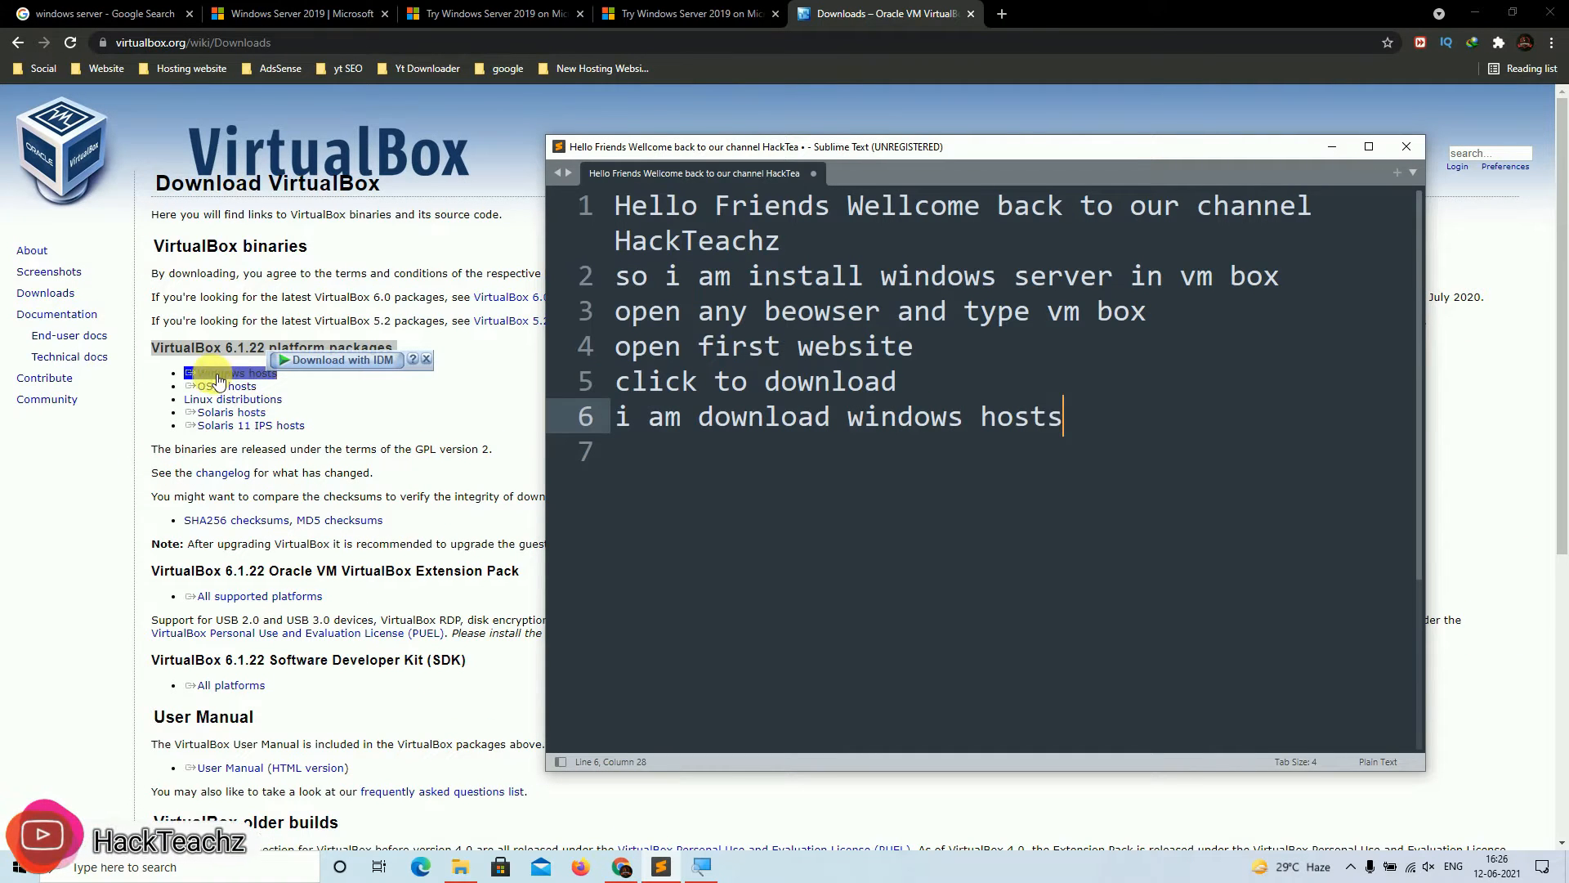
key("alt+Tab")
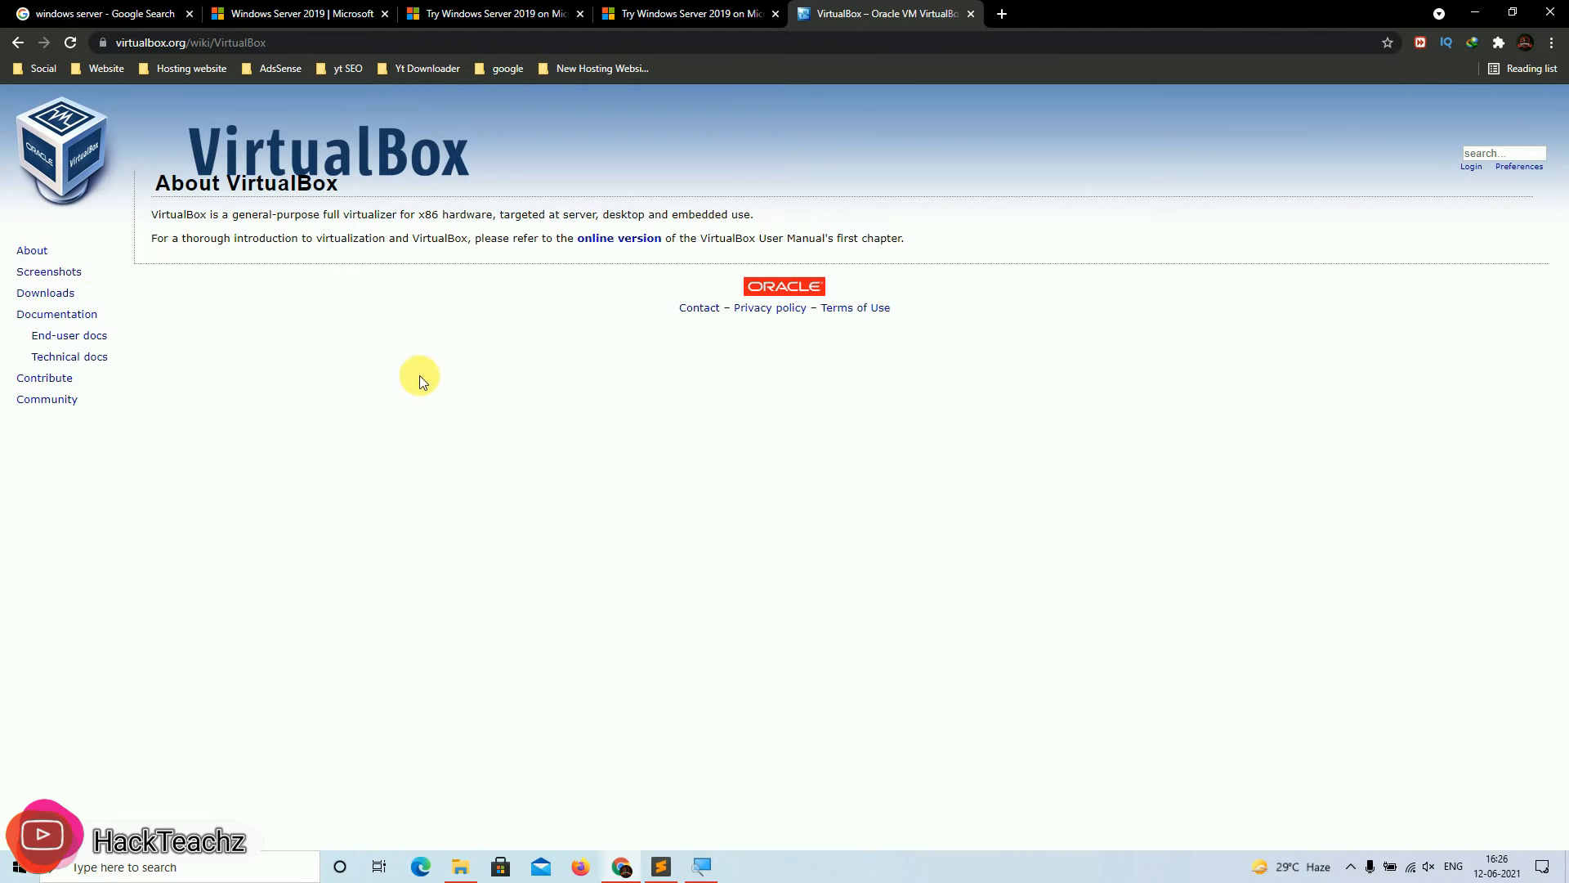
triple_click(233, 388)
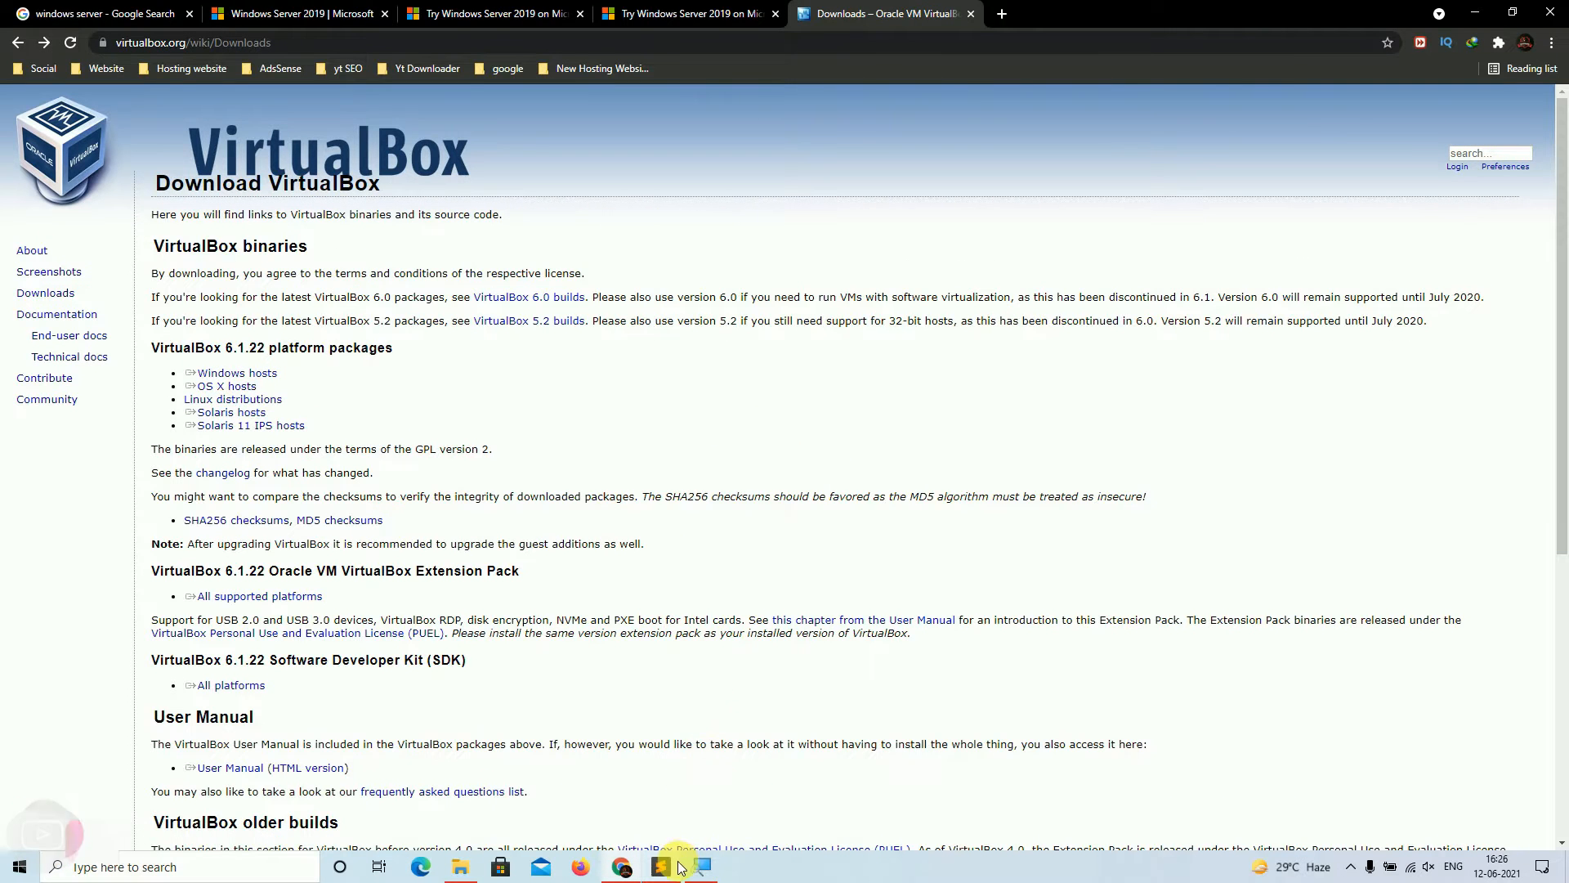
- Add note lines 'now download windows server iso file' and 'goto browser and type windows server'
left_click(661, 866)
key("Return")
type("now d")
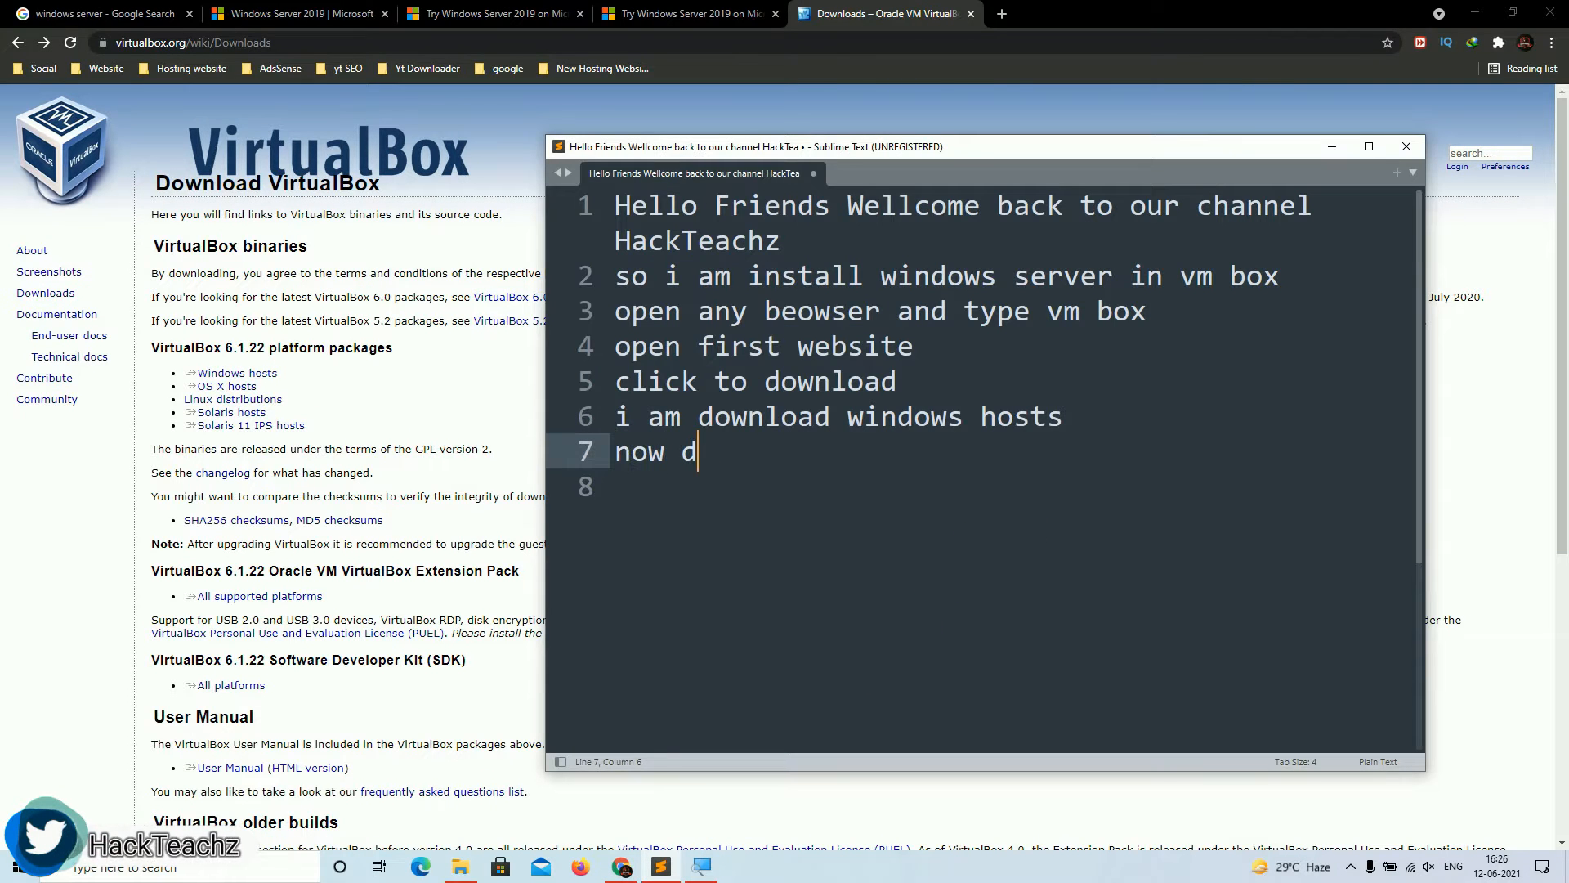
type("ownload windows se")
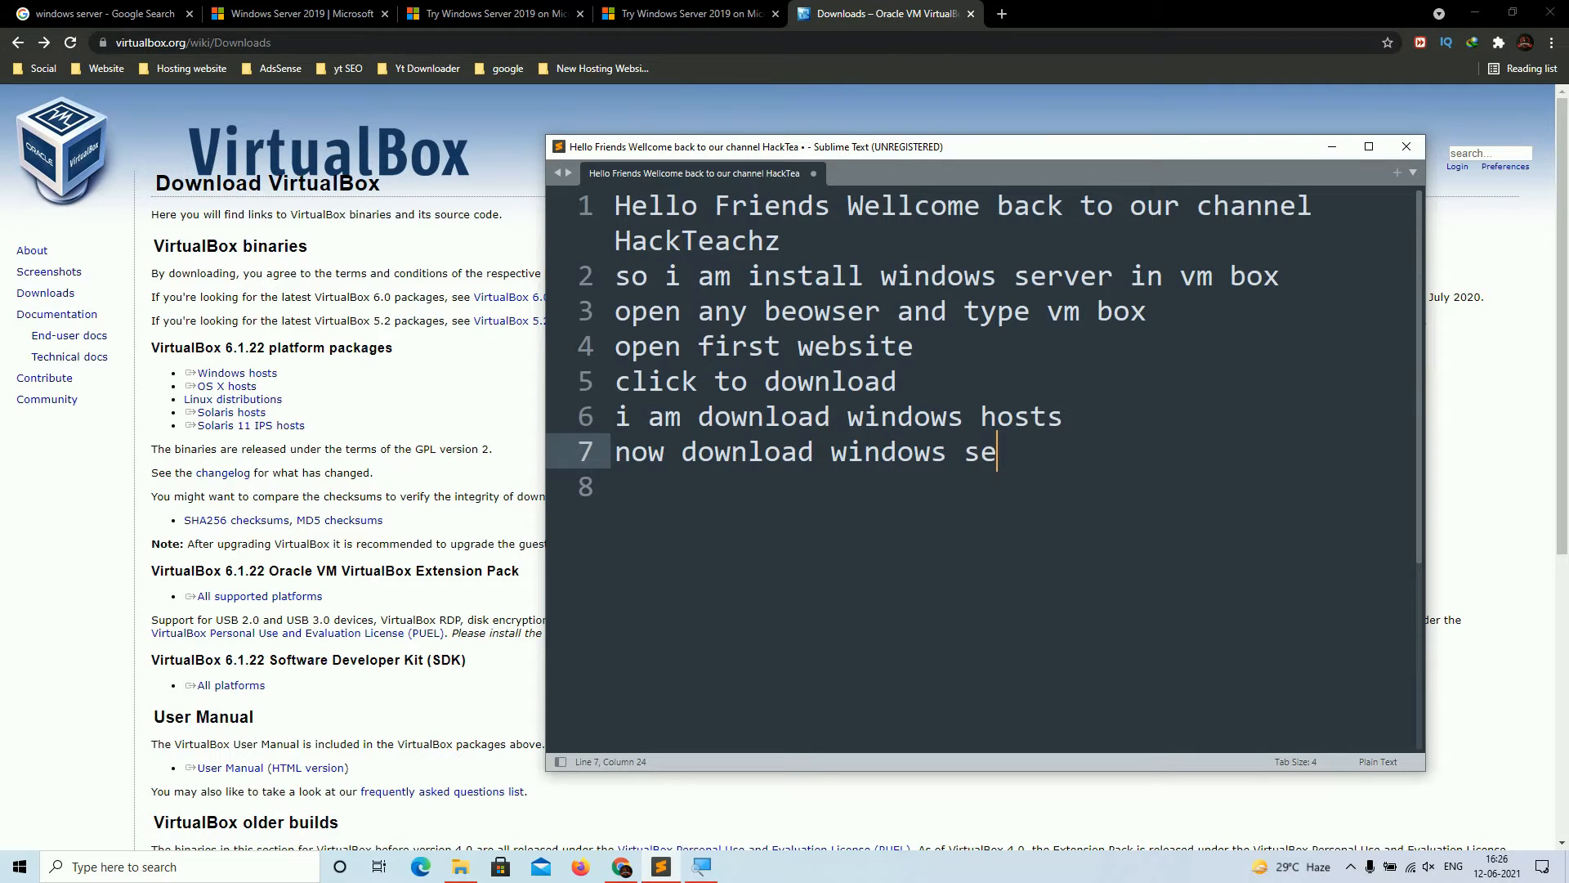
type("rver is")
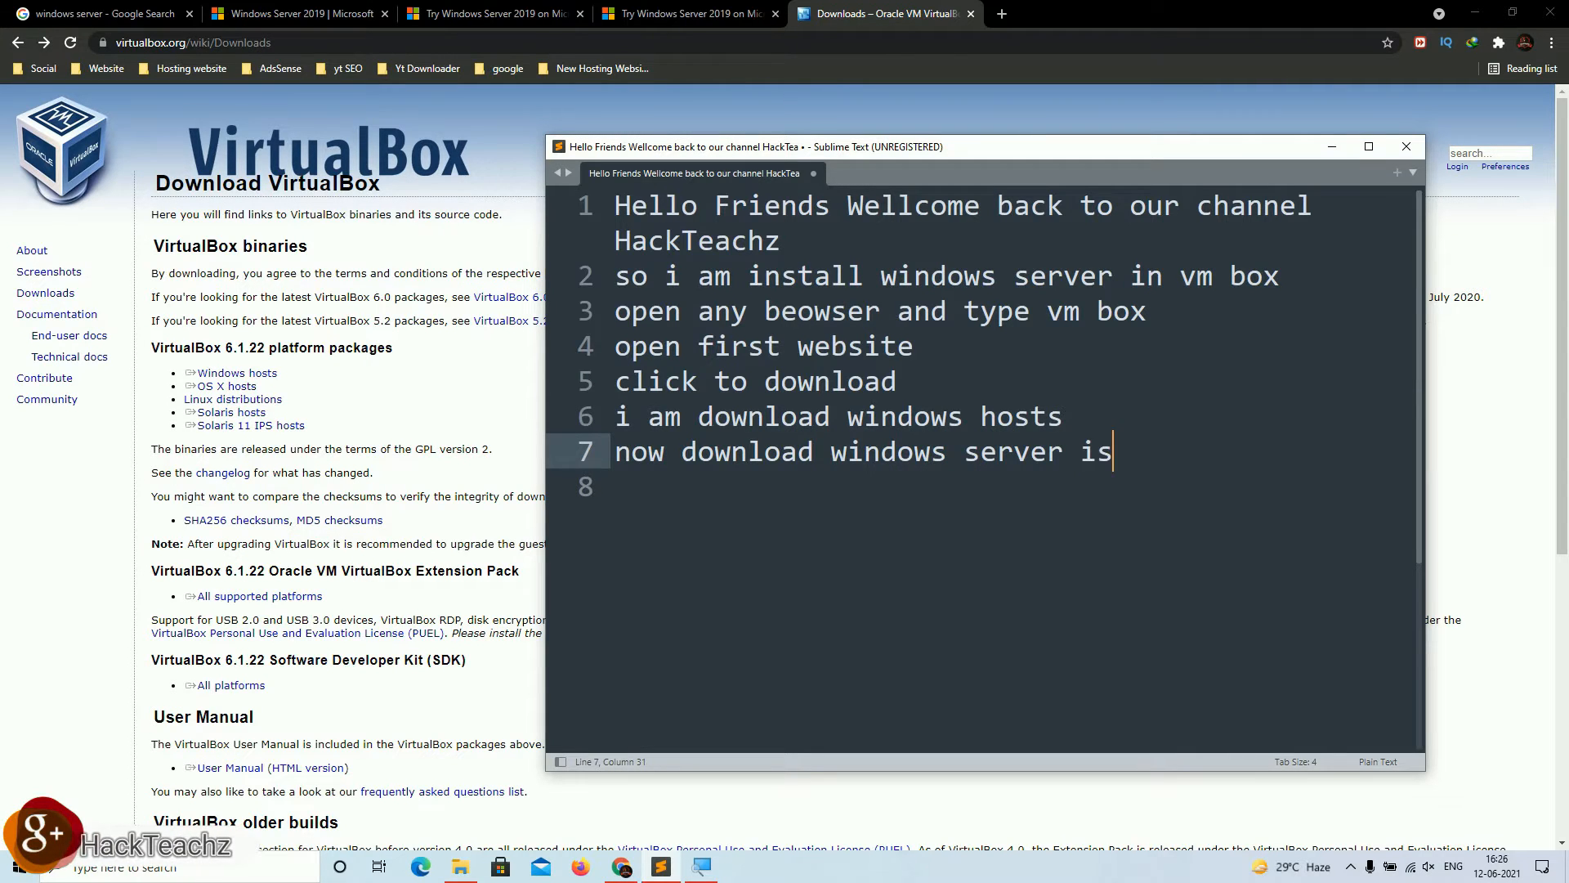
type("o file")
key("Return")
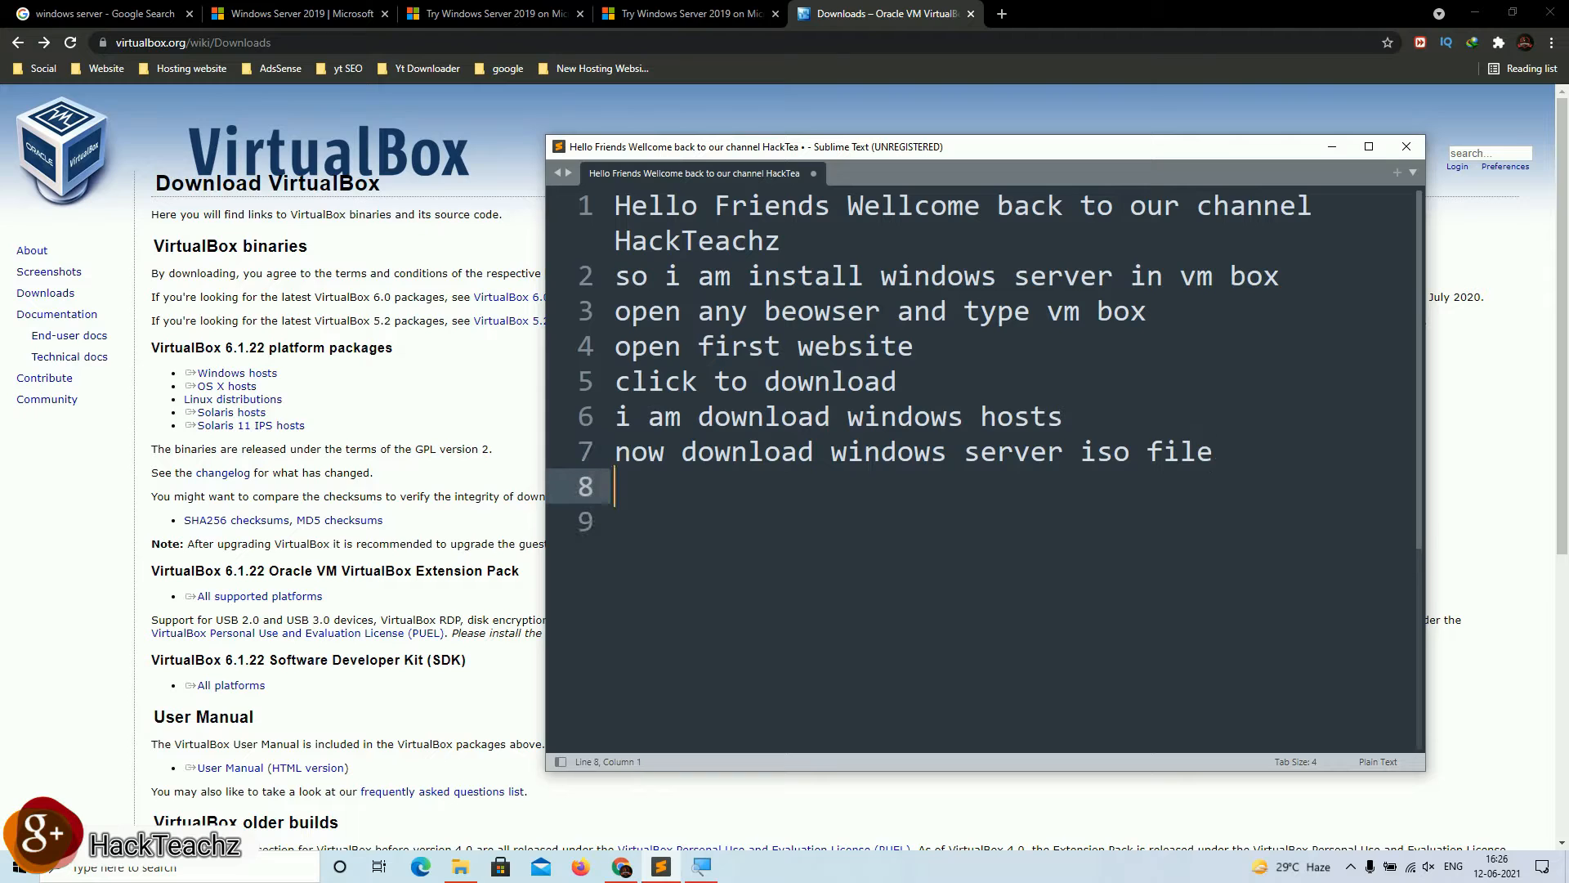
type("goto br")
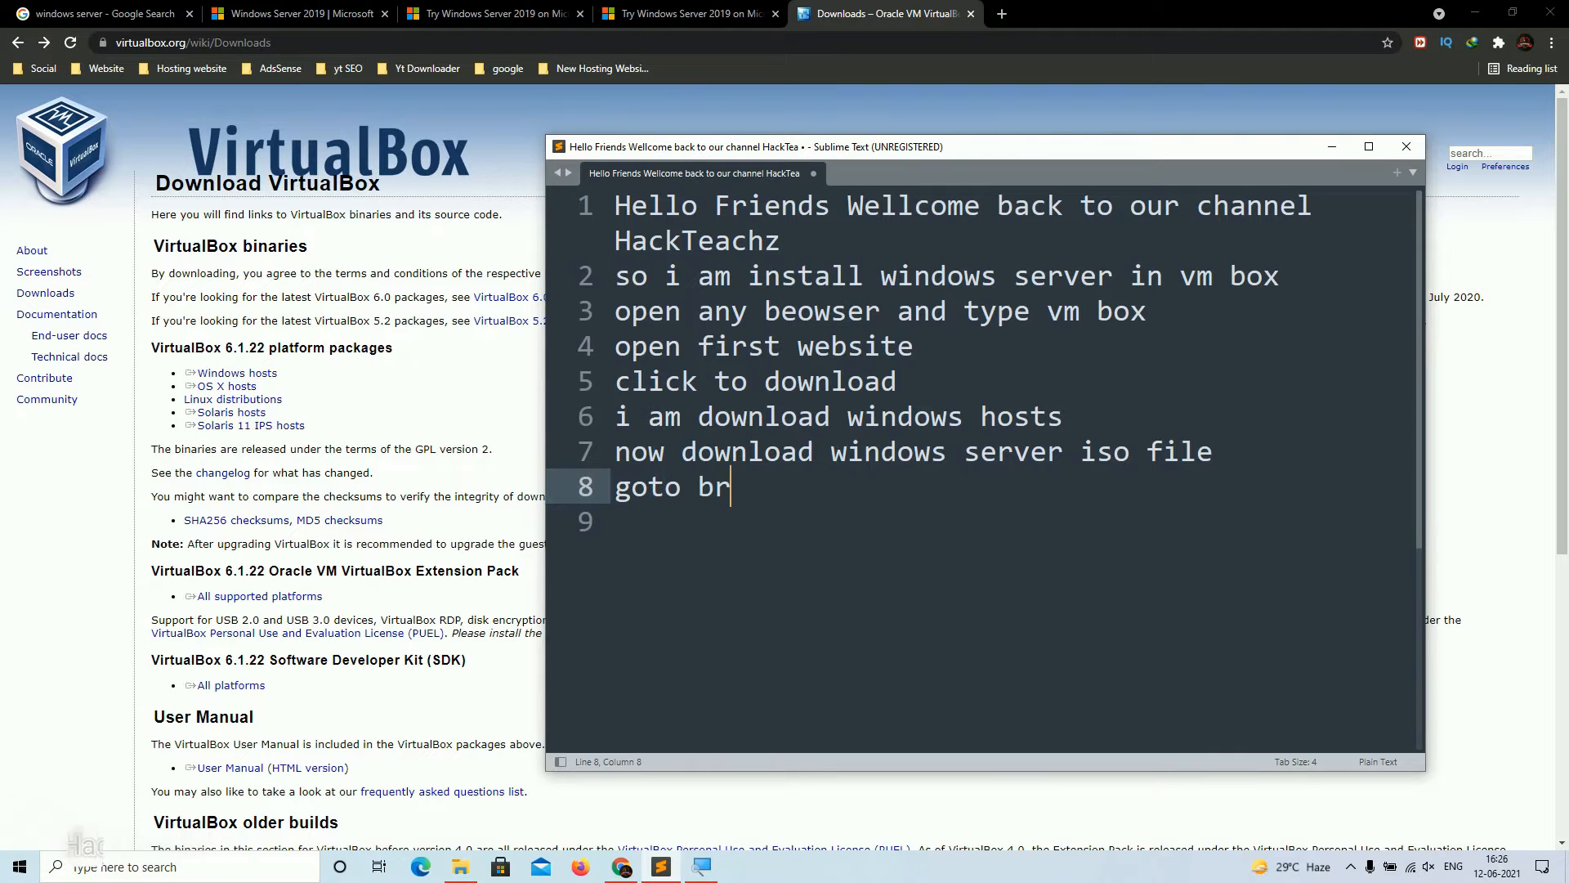
type("owser and type window")
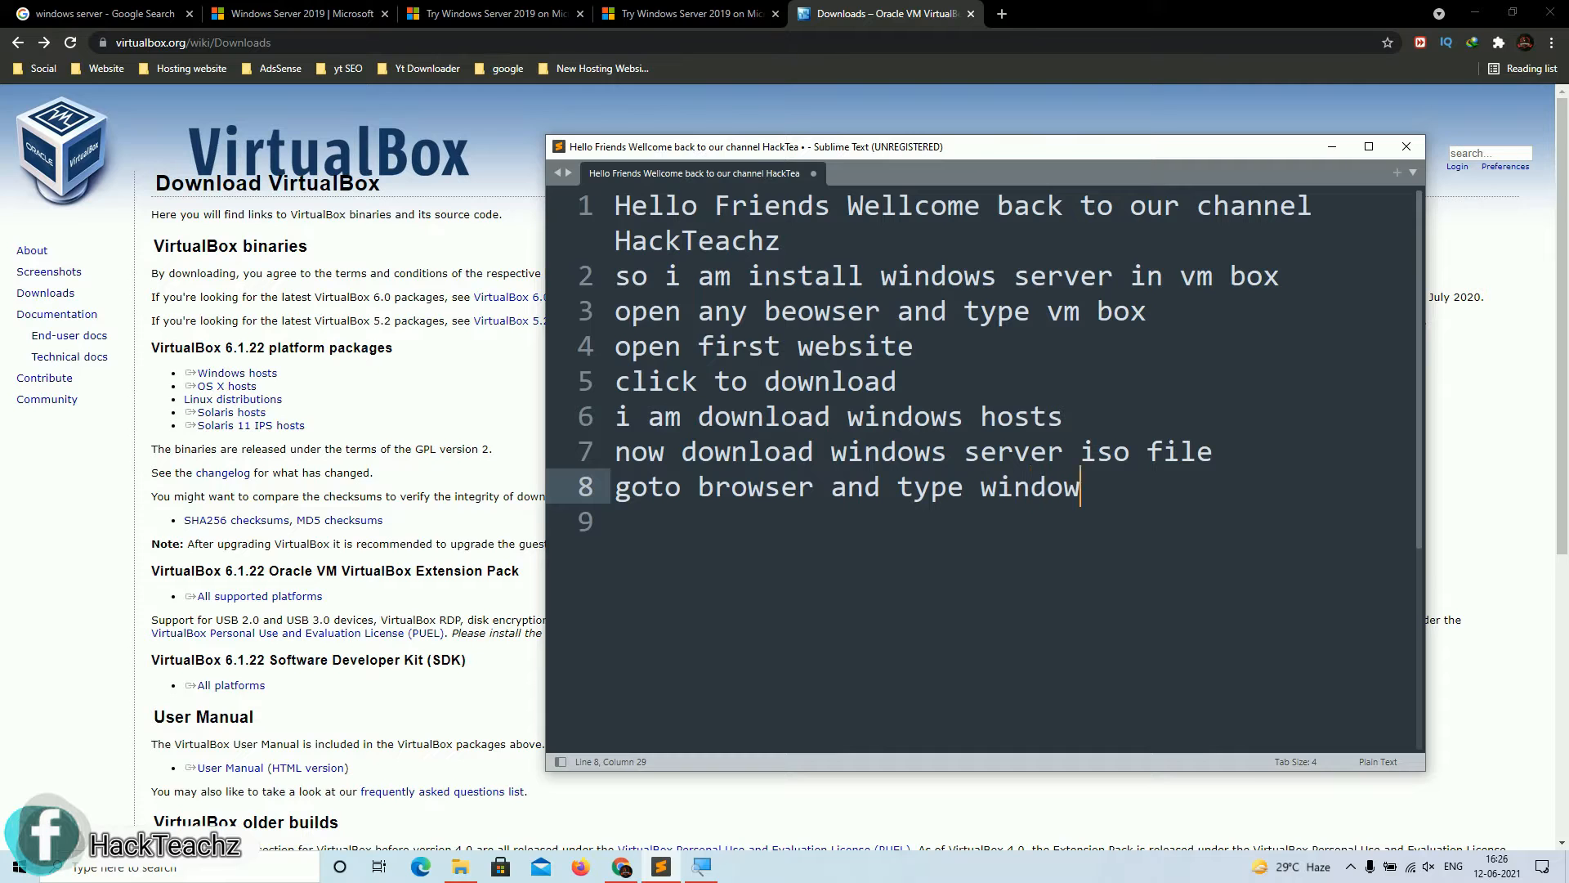
type("s server")
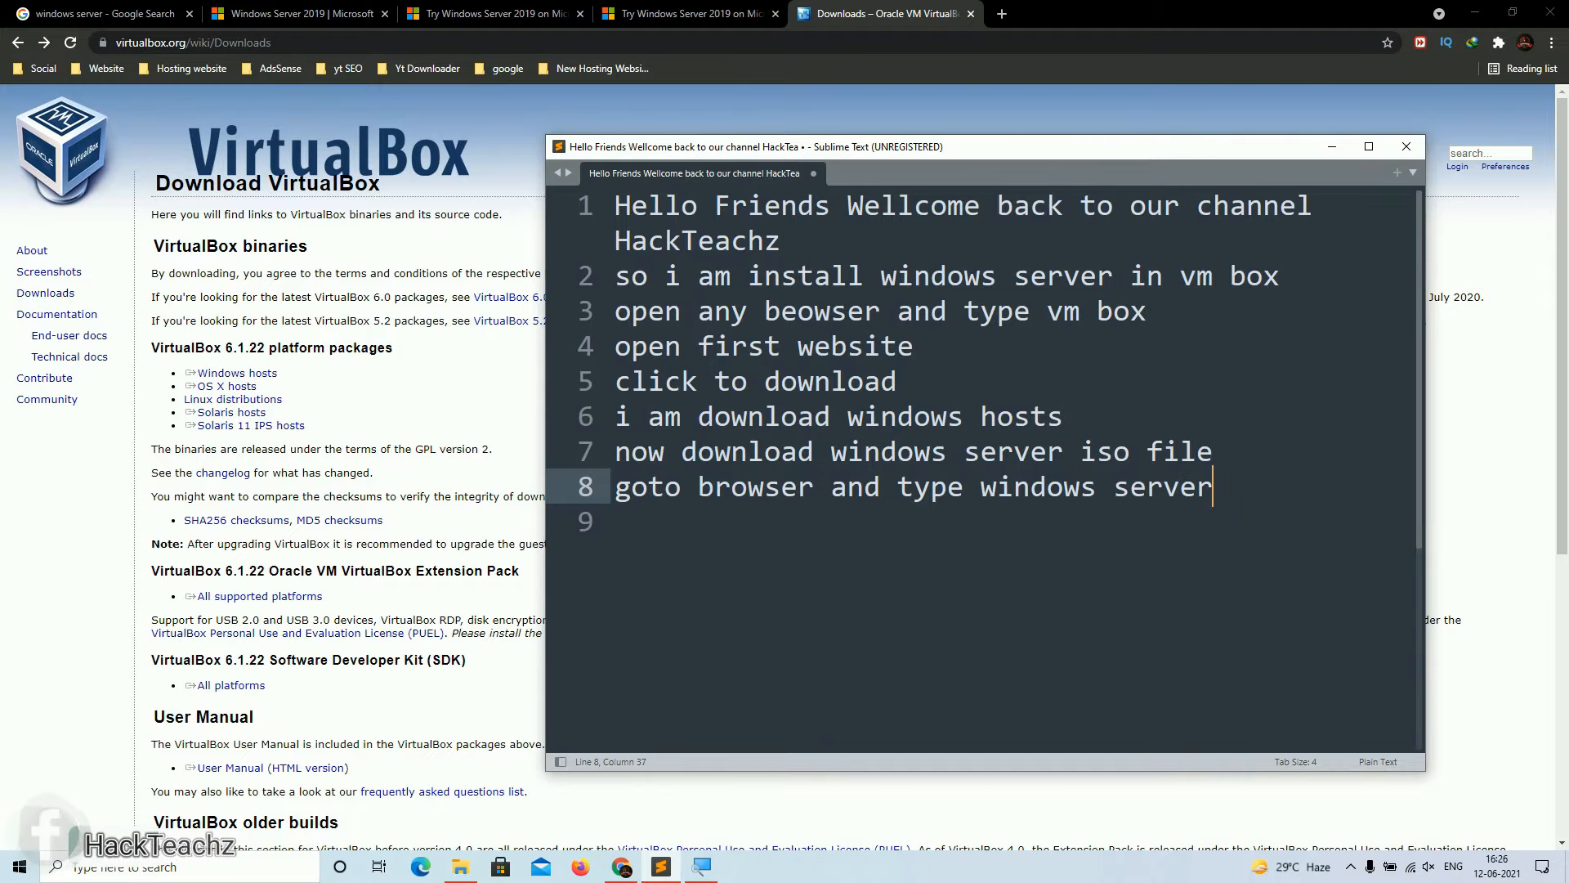
left_click(382, 304)
- On Microsoft's Windows Server 2019 page, choose Try now and the on-premises free trial
left_click(145, 14)
left_click_drag(133, 240, 417, 297)
left_click(511, 277)
left_click(236, 6)
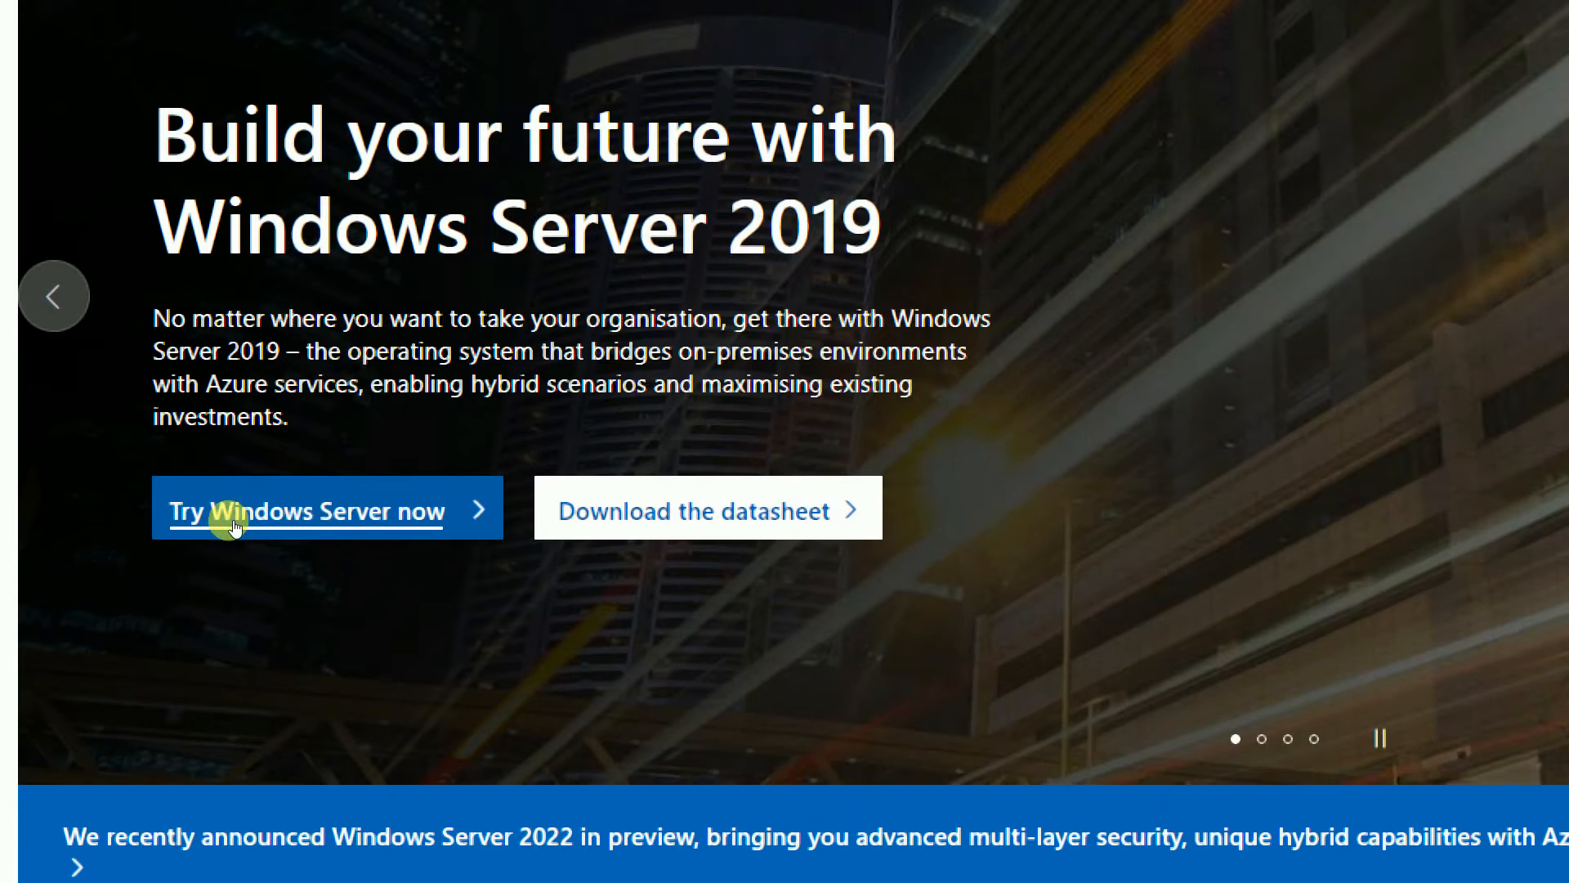
left_click(261, 518)
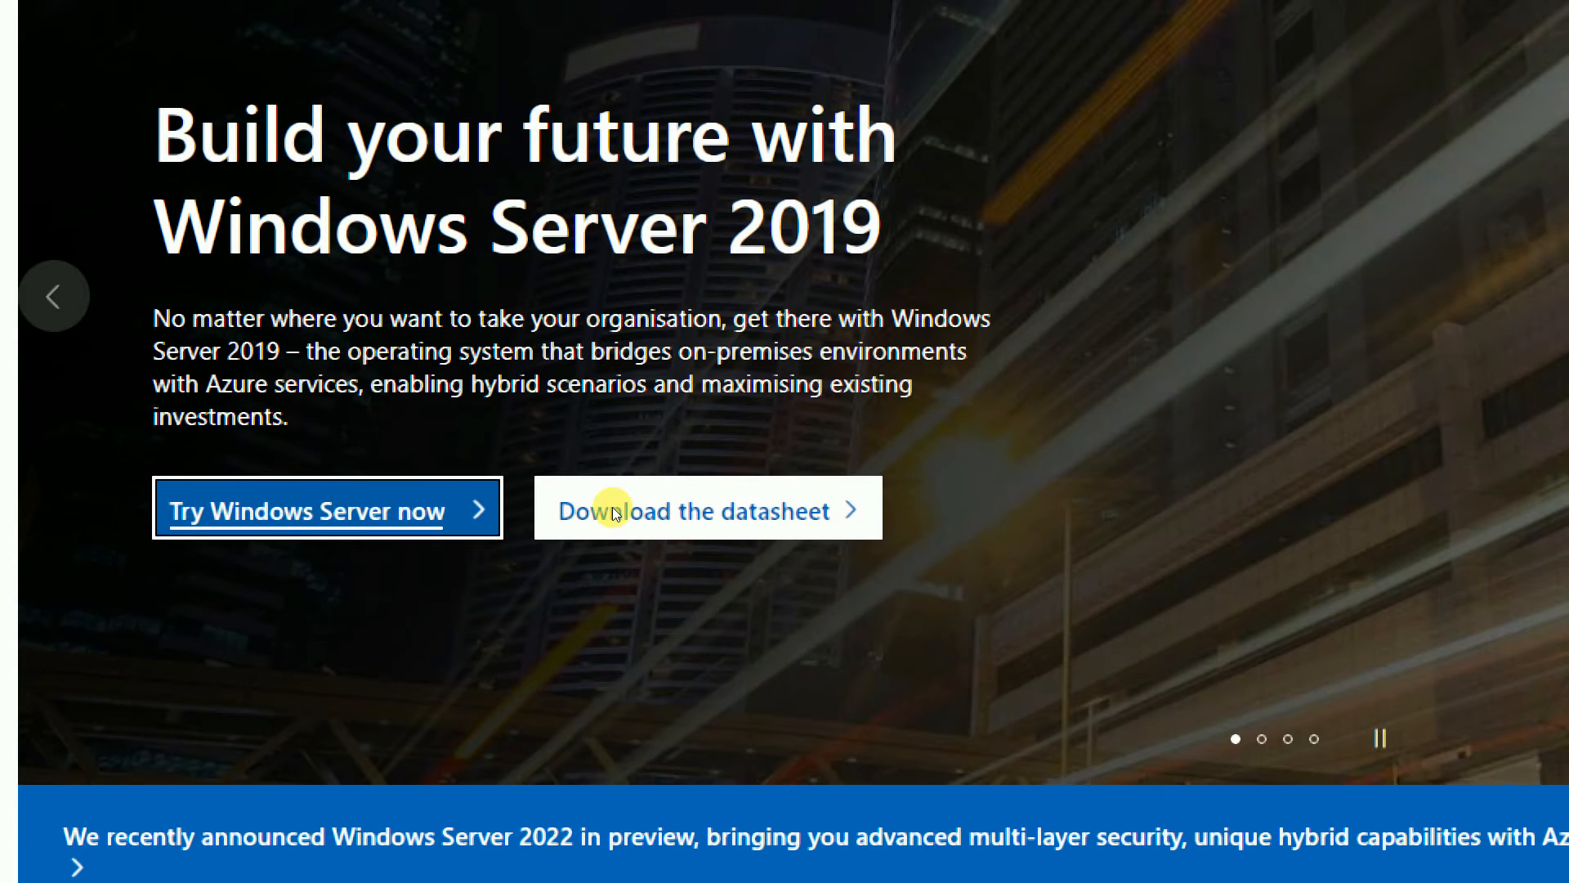
left_click(417, 498)
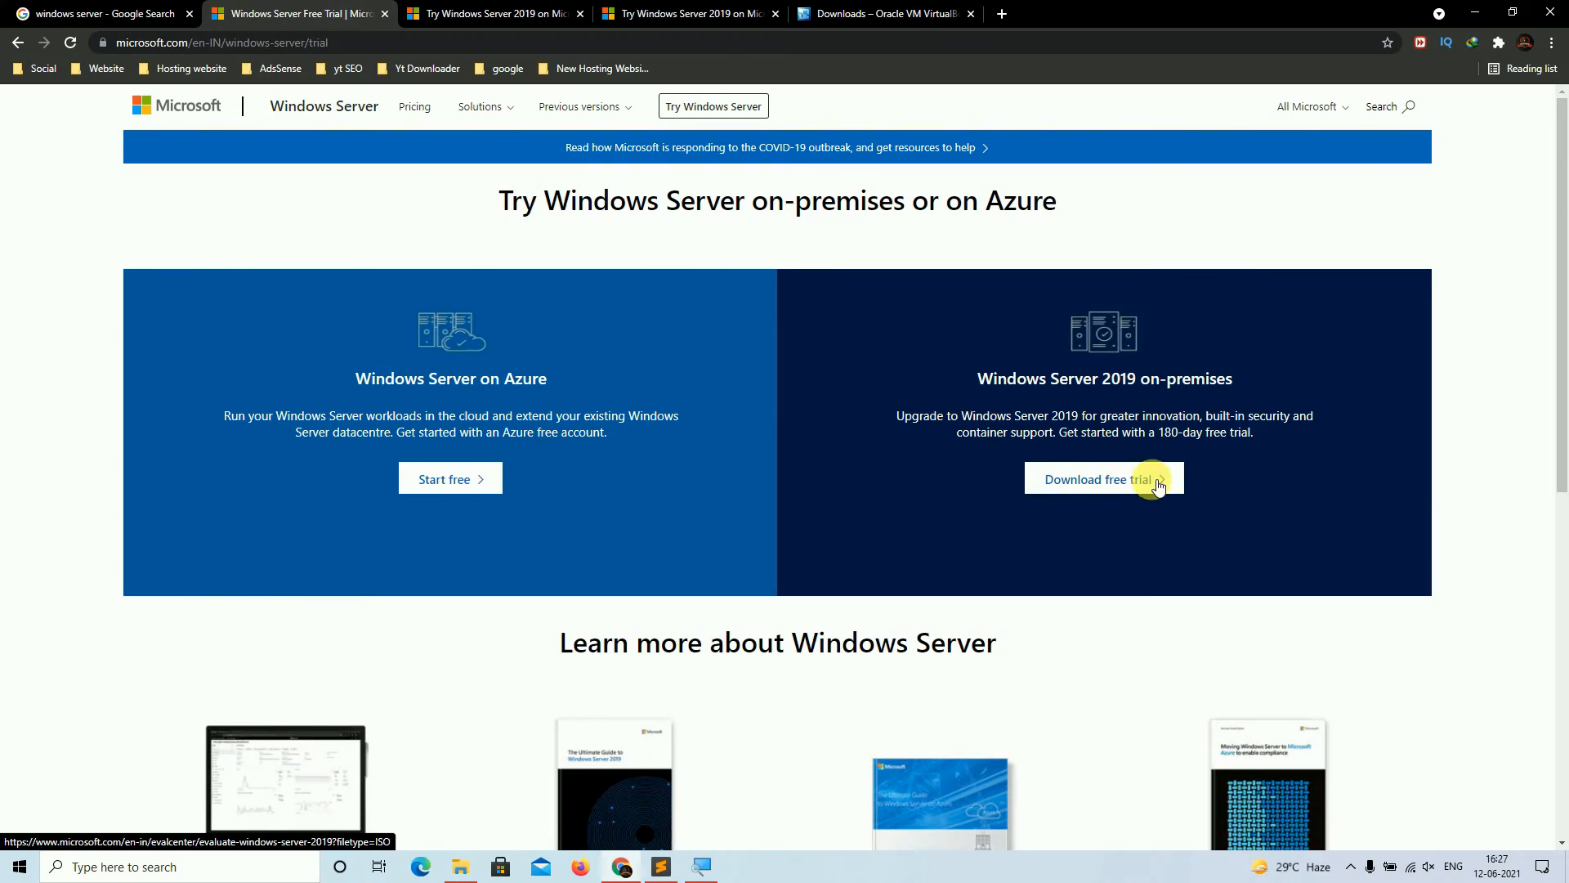
left_click(1349, 440)
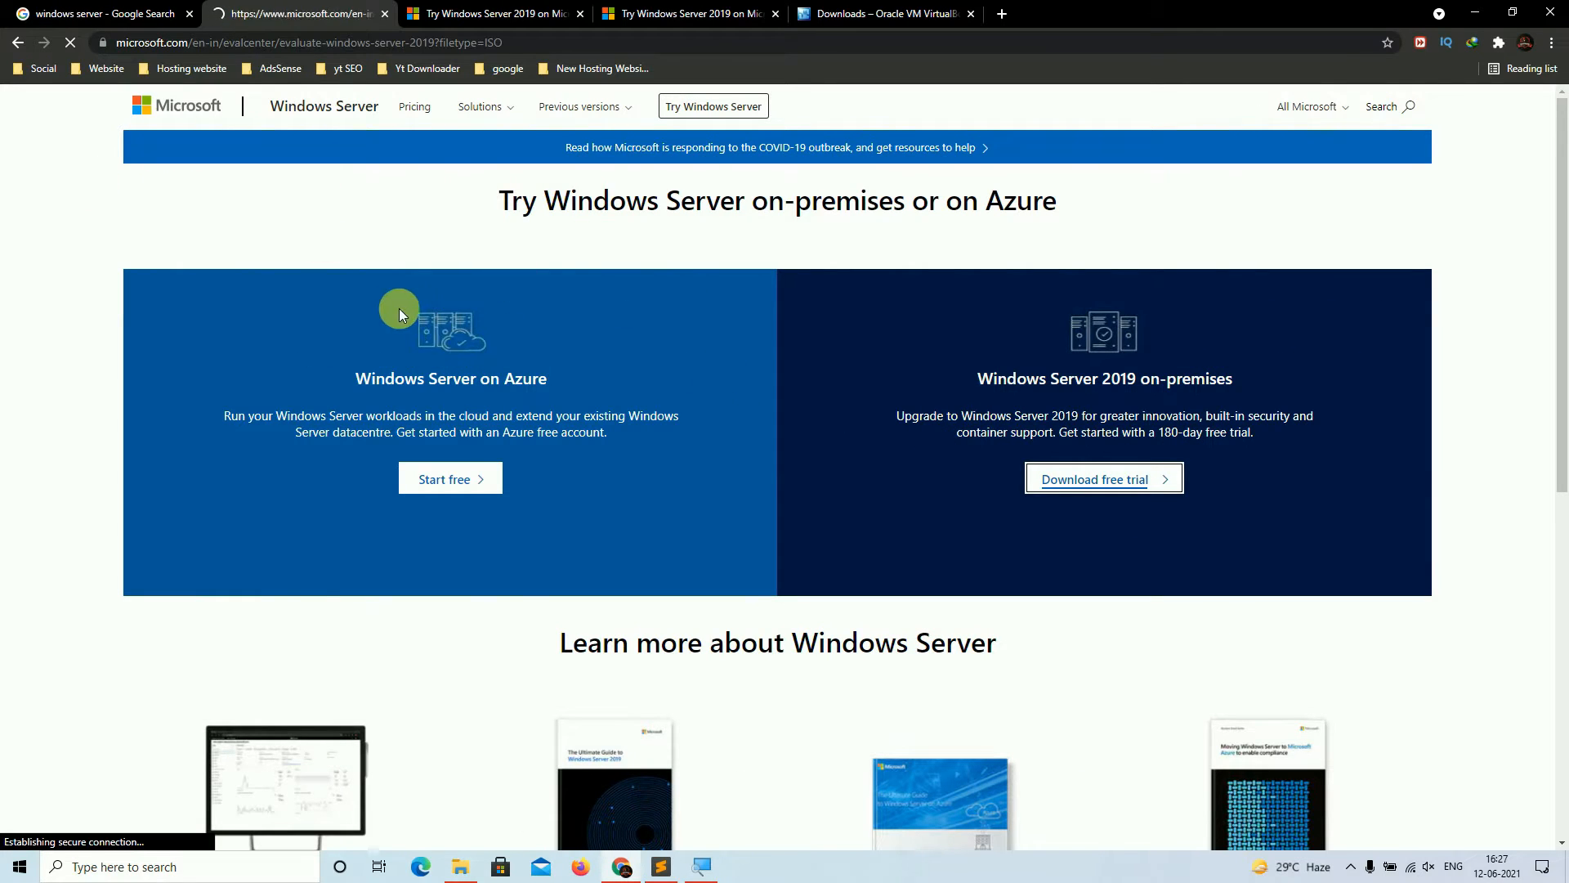
- Add note lines about filling in the form and 'select language'
scroll(615, 518, "down", 11)
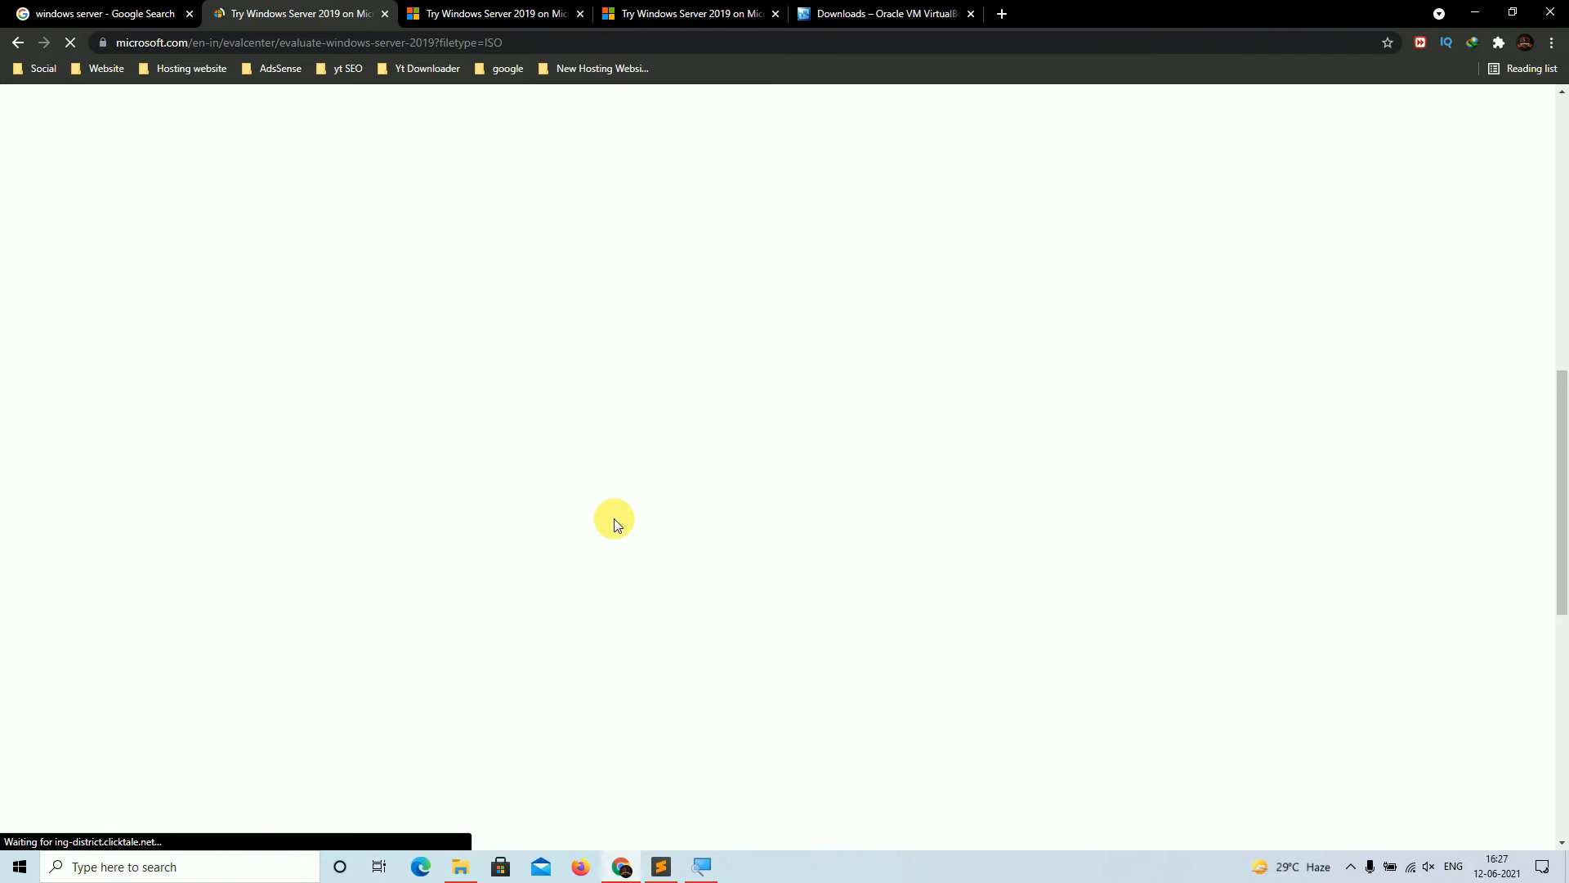
scroll(543, 381, "up", 7)
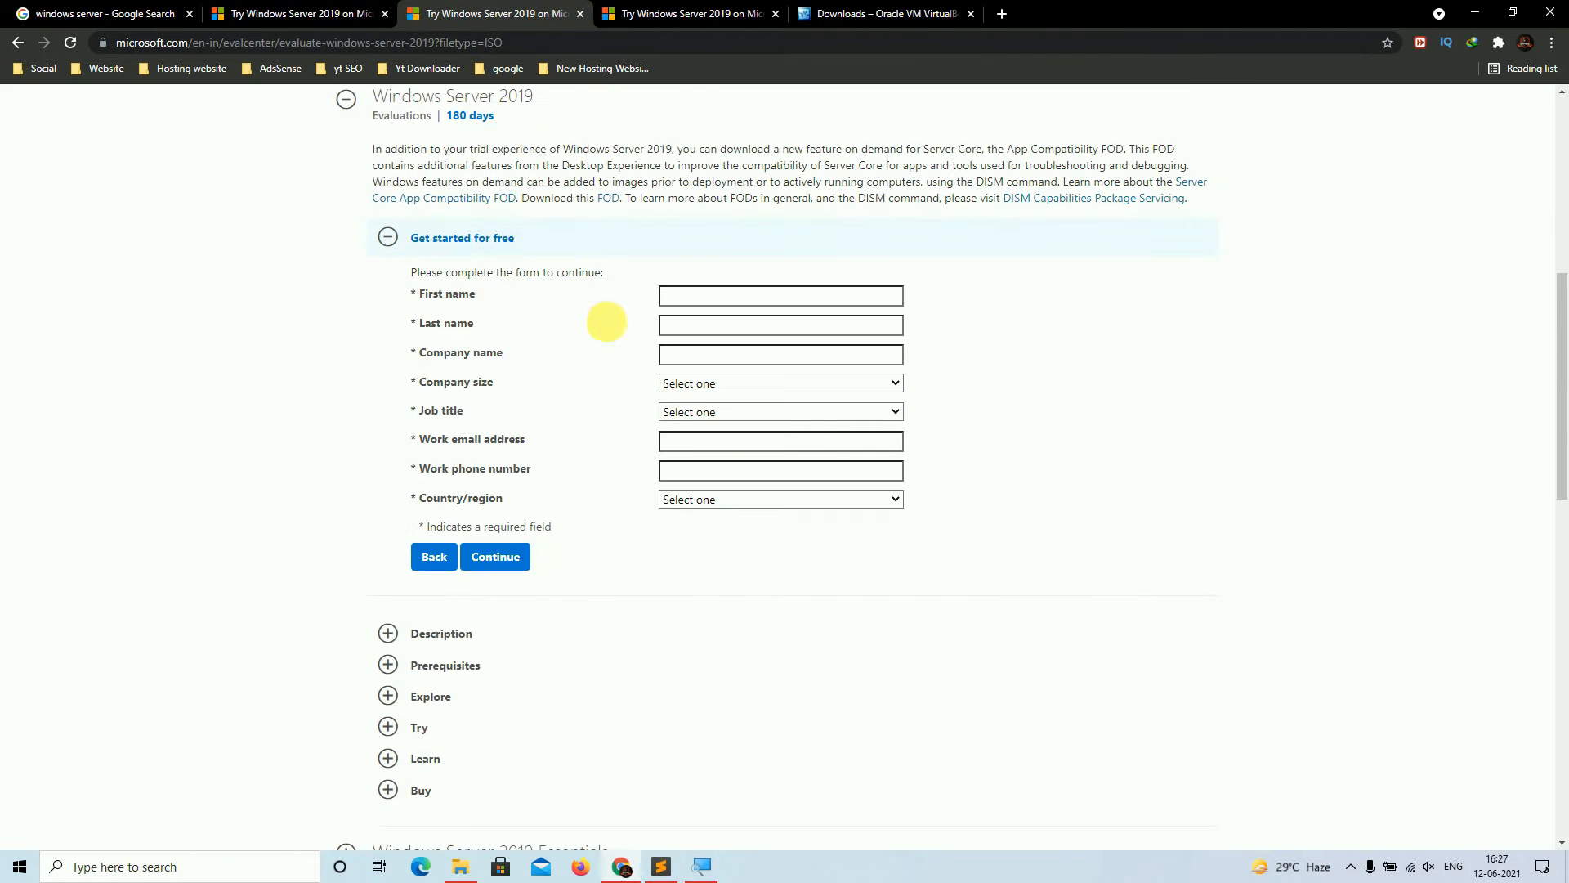
left_click(660, 866)
key("Return")
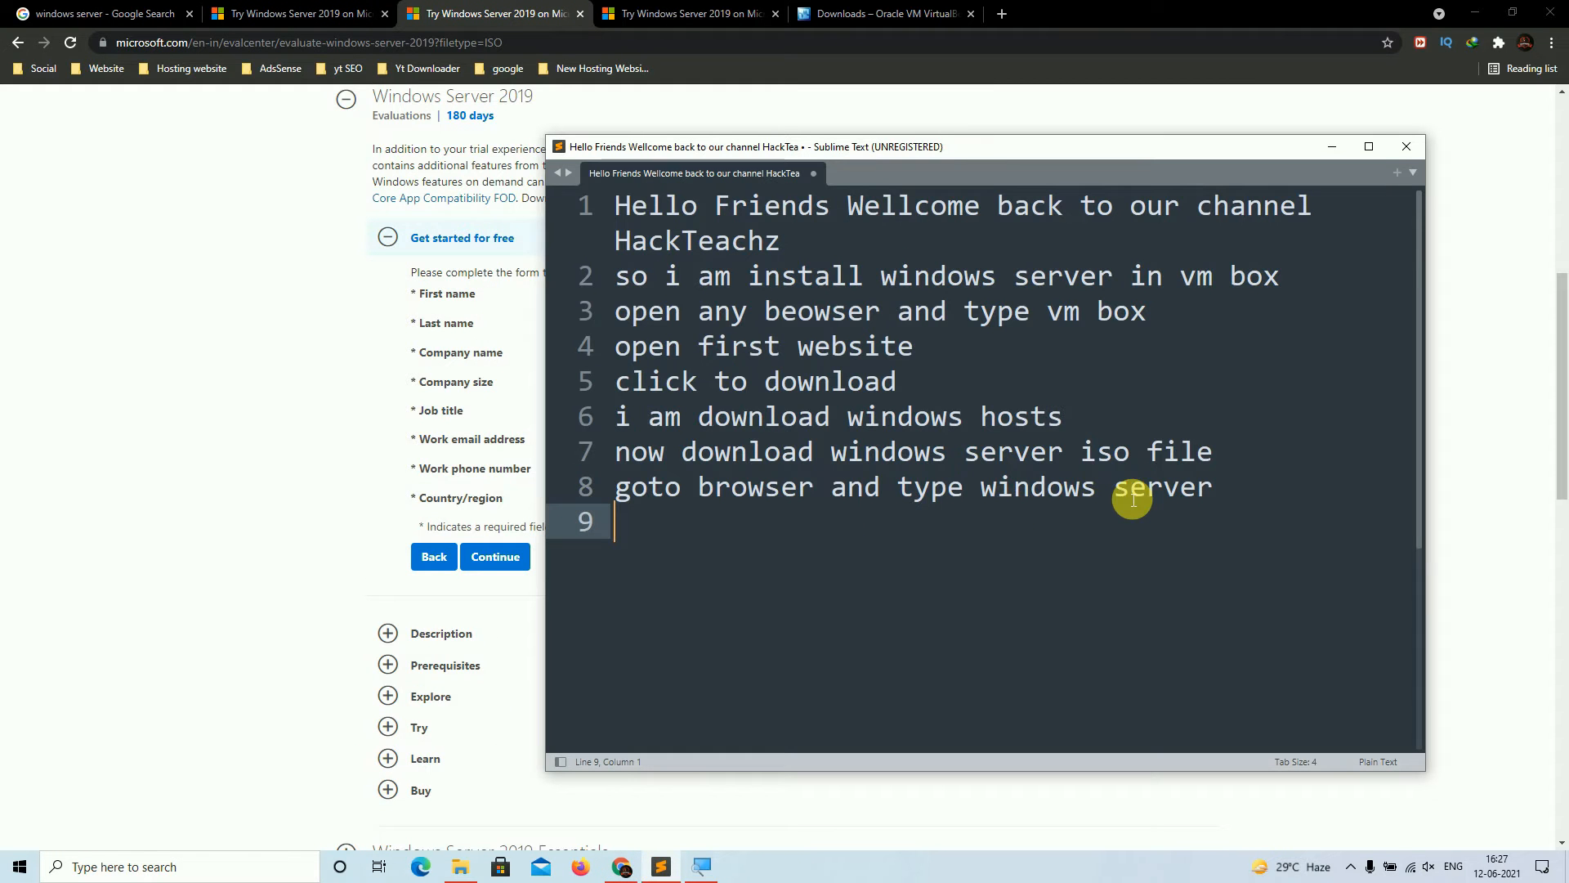
type("fill")
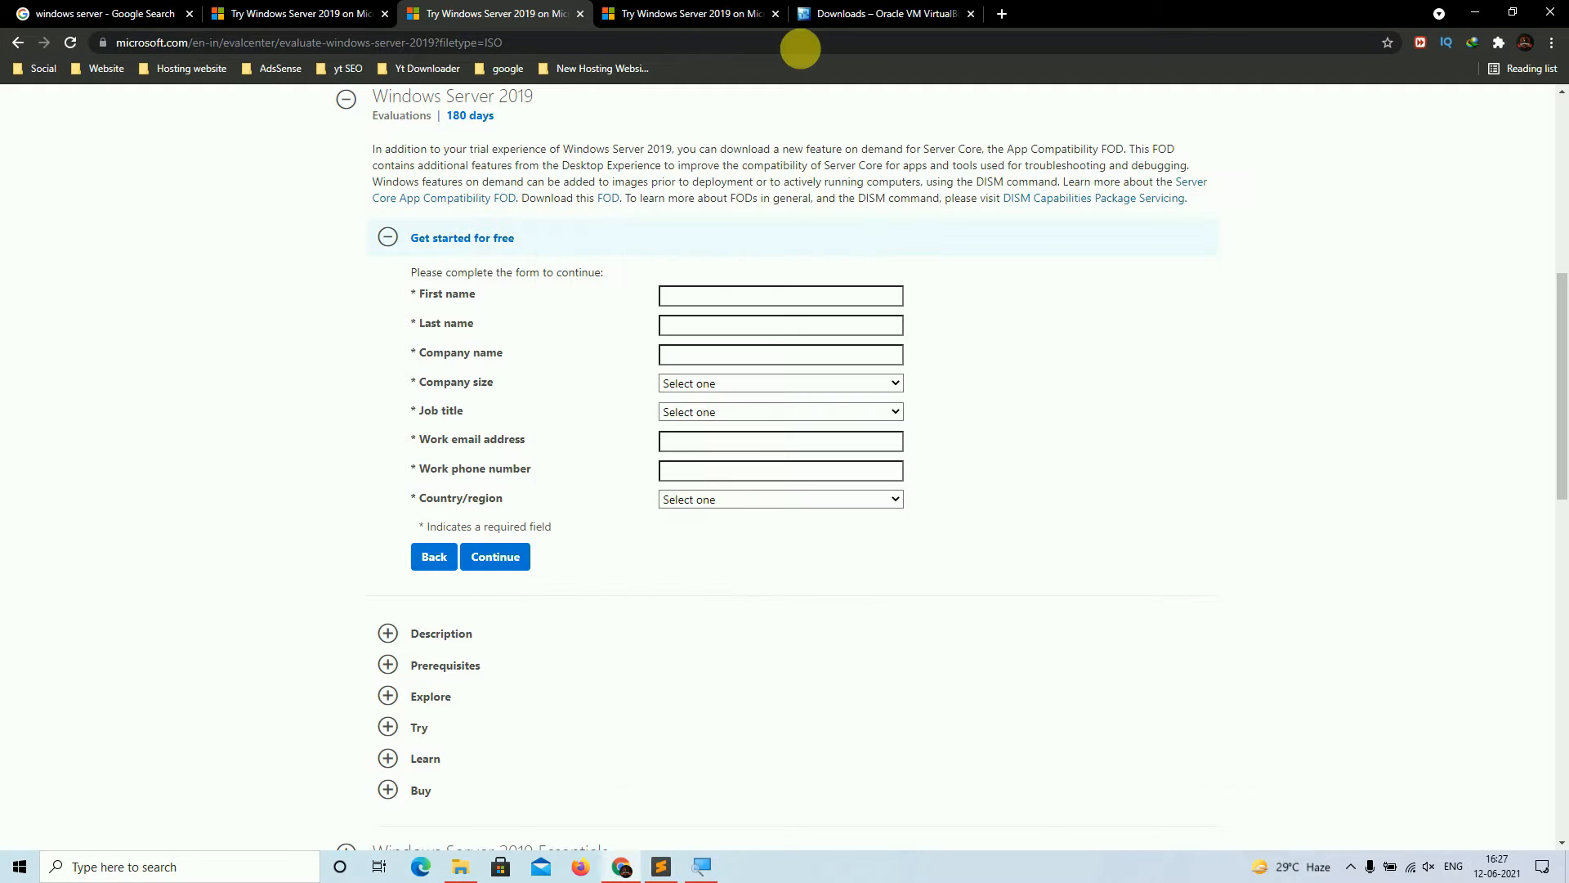
left_click(695, 14)
left_click(660, 866)
key("Return")
type("select language")
- Start the English Windows Server ISO download and dismiss the duplicate download warning
left_click(469, 299)
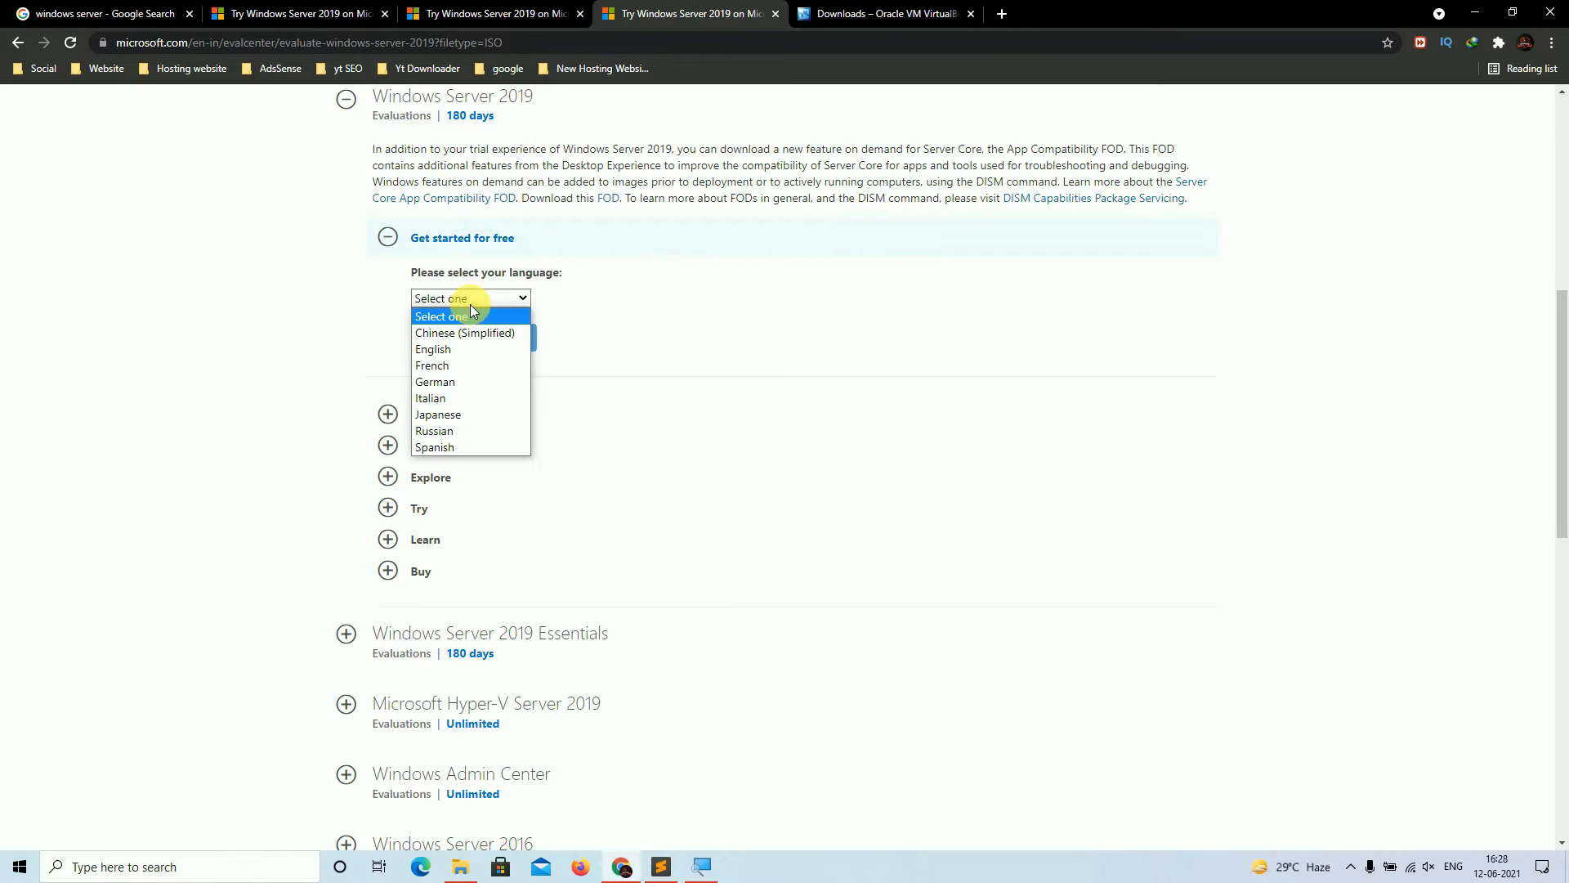
left_click(433, 349)
left_click(498, 338)
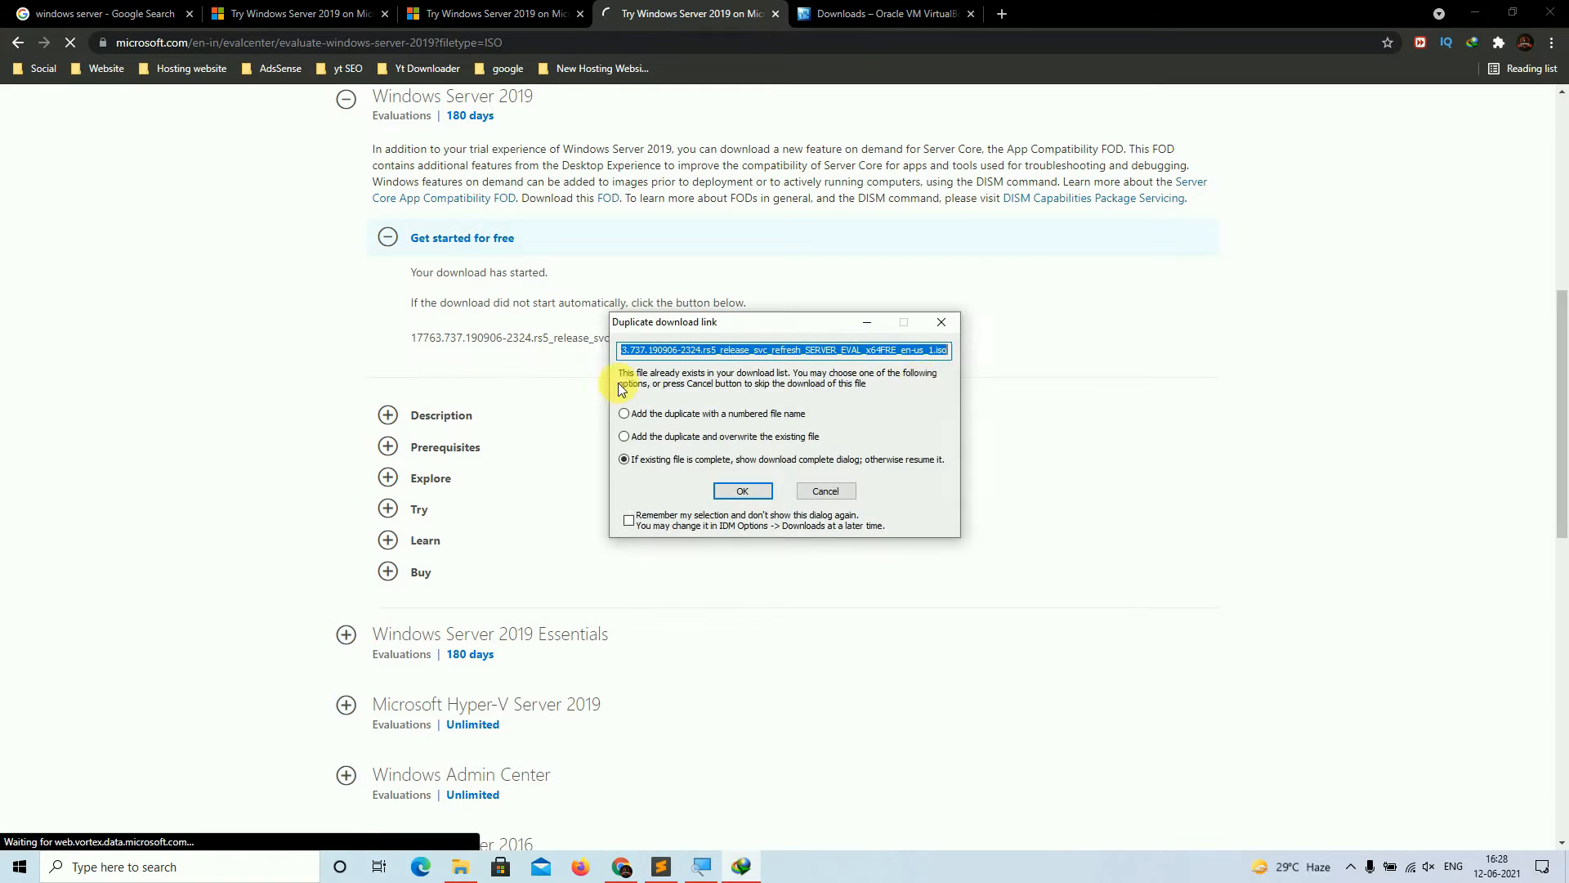
left_click(825, 490)
- Add a note line saying the ISO is already downloaded
left_click(660, 866)
key("Return")
type("i am download allredy")
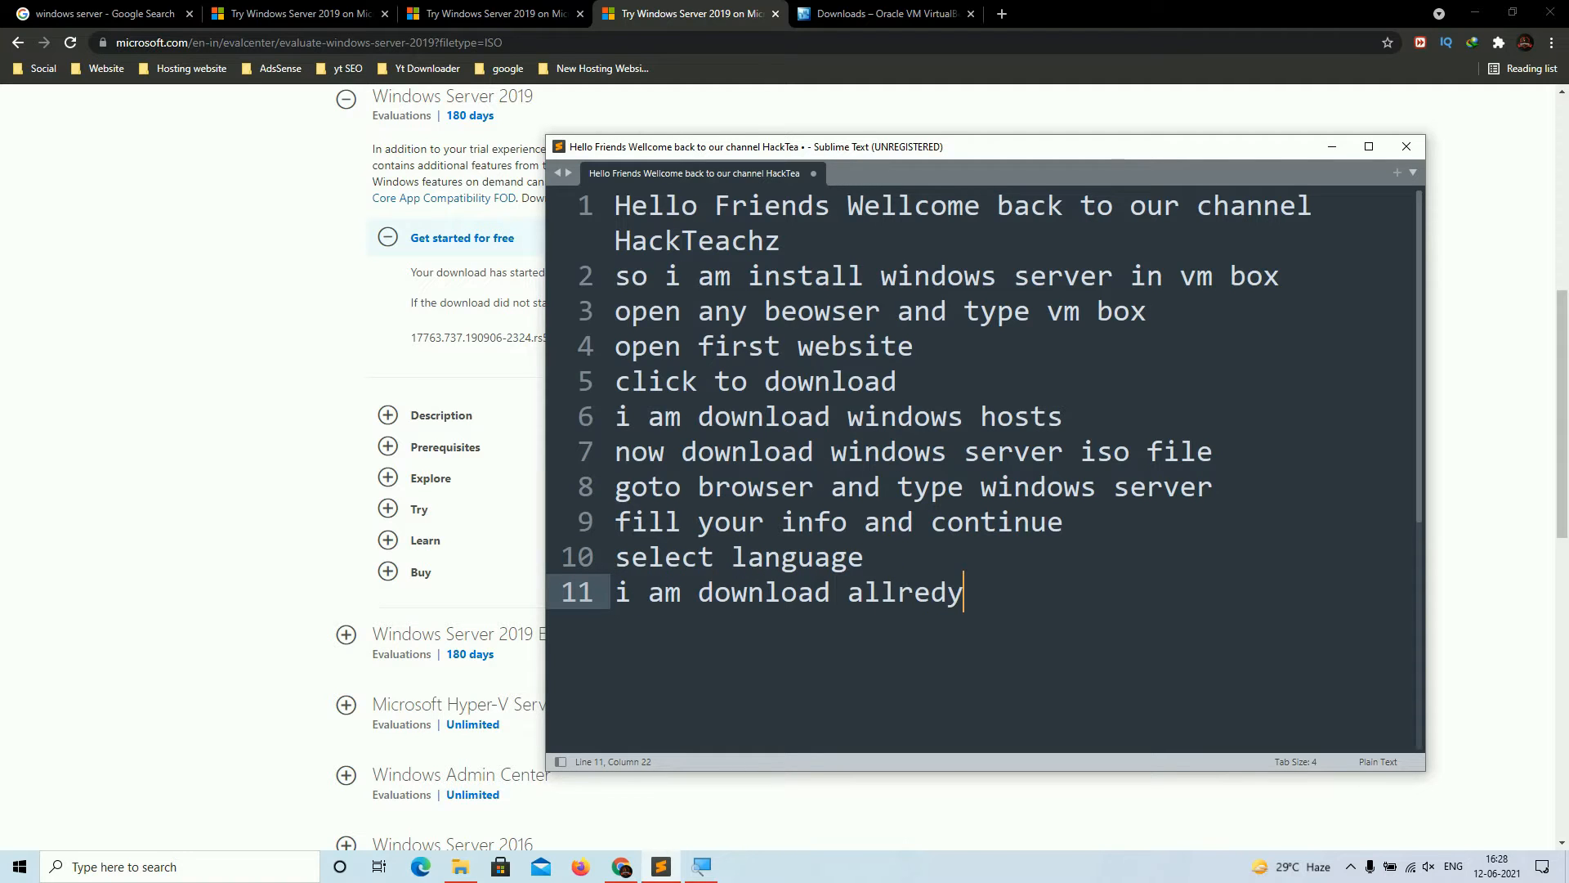
- Check the downloaded Windows Server ISO's properties in File Explorer, showing 4.93 GB
left_click(164, 497)
left_click(1474, 12)
left_click(461, 866)
left_click(895, 286)
scroll(907, 294, "up", 1)
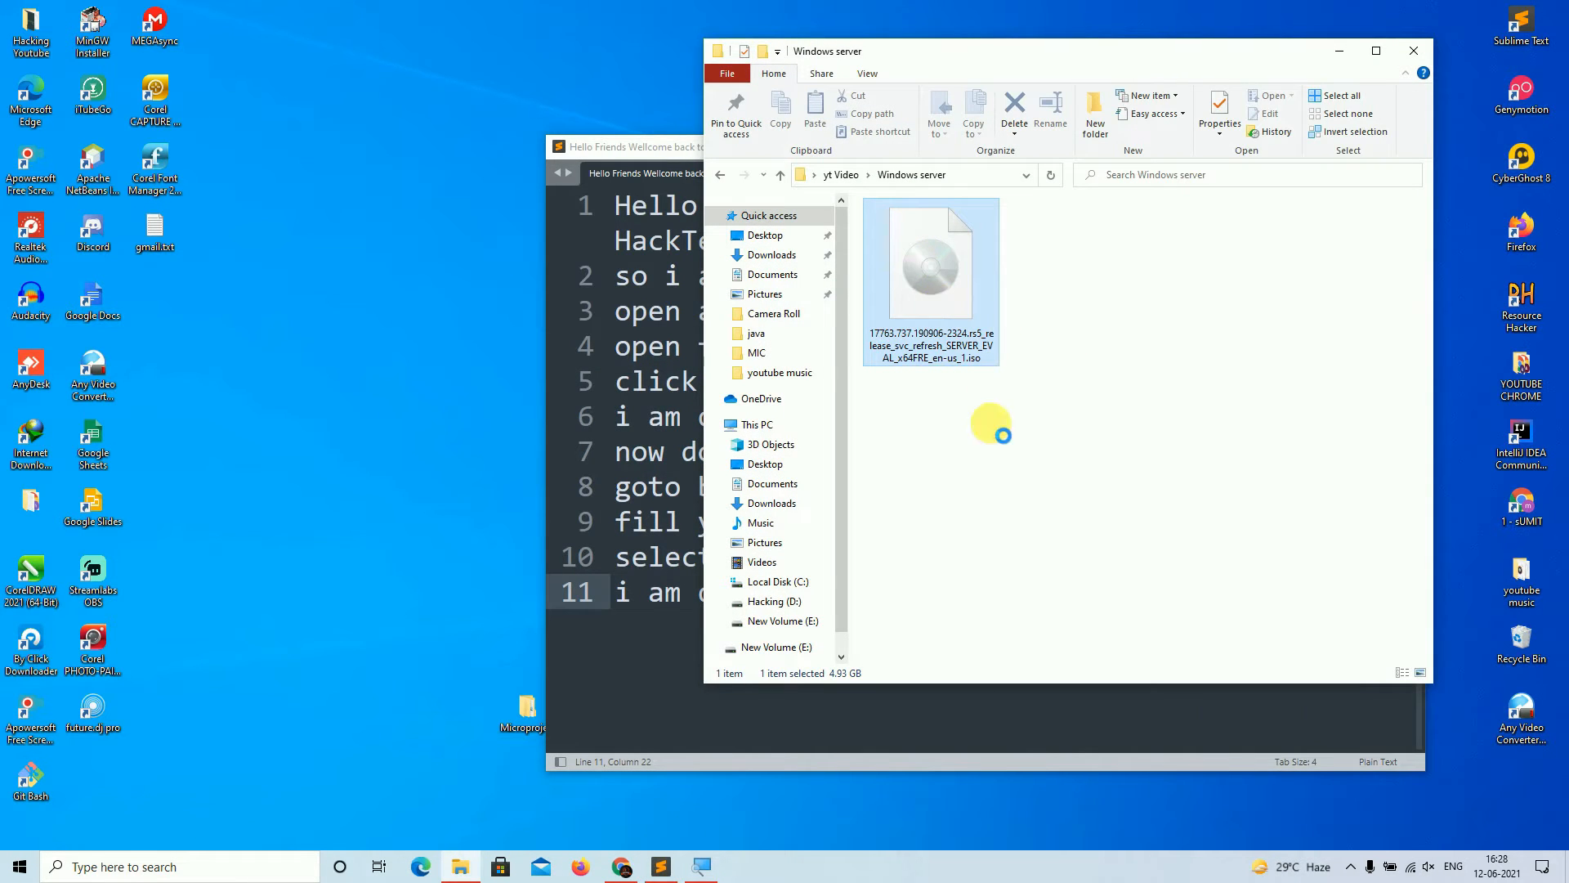
right_click(1003, 435)
left_click(1017, 835)
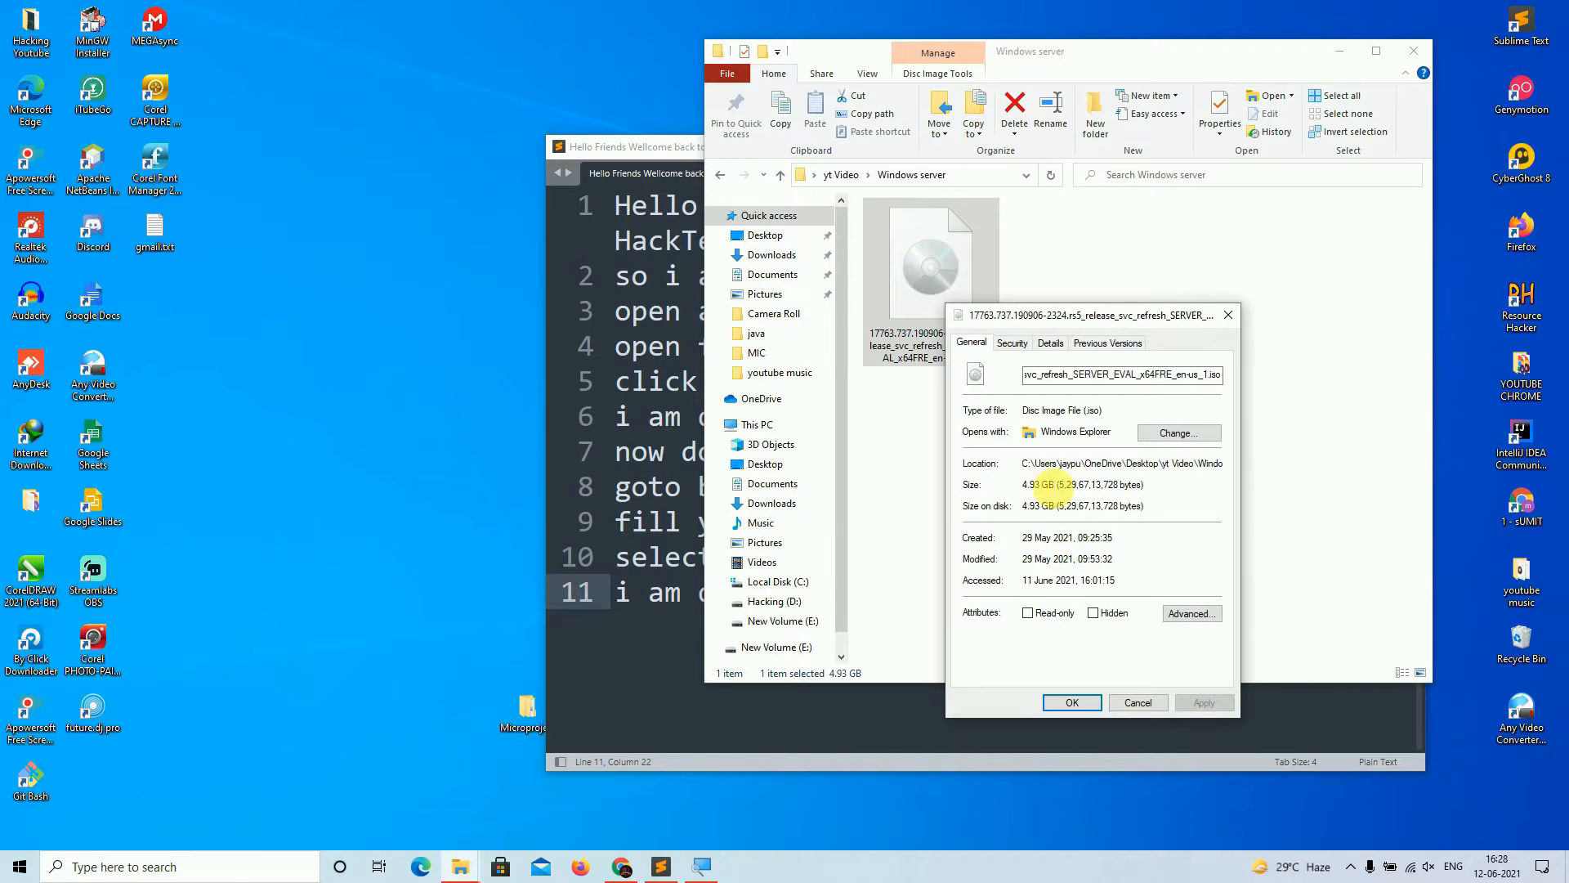
left_click(1228, 315)
- Record the 4.93 GB ISO size and a 'now open vm vox' line in the notes
left_click(901, 650)
key("Return")
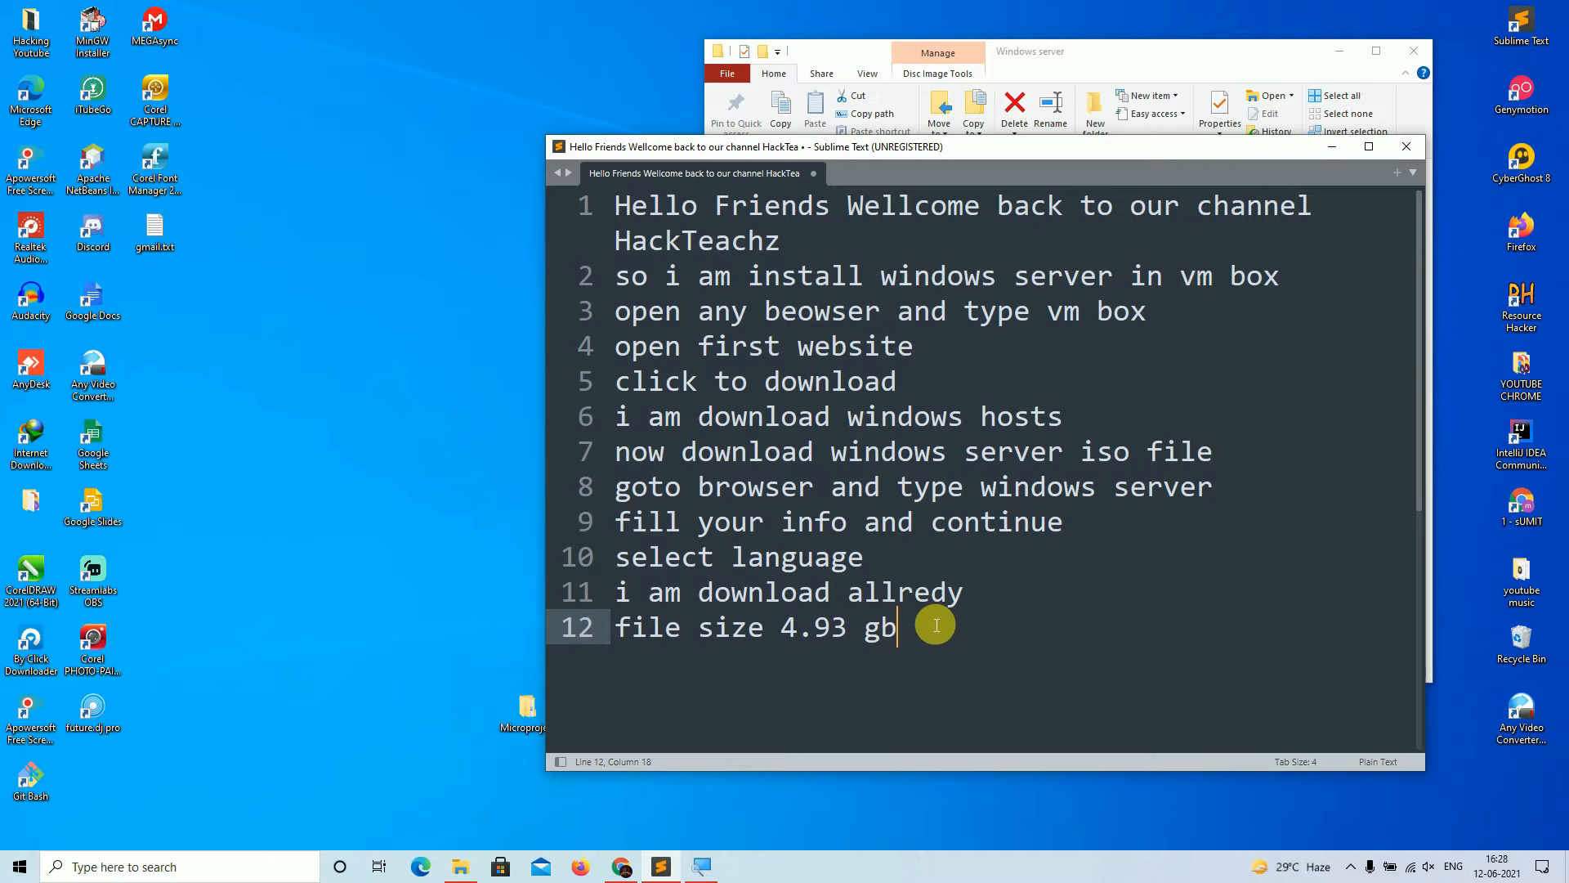
key("Return")
type("now open vm vox")
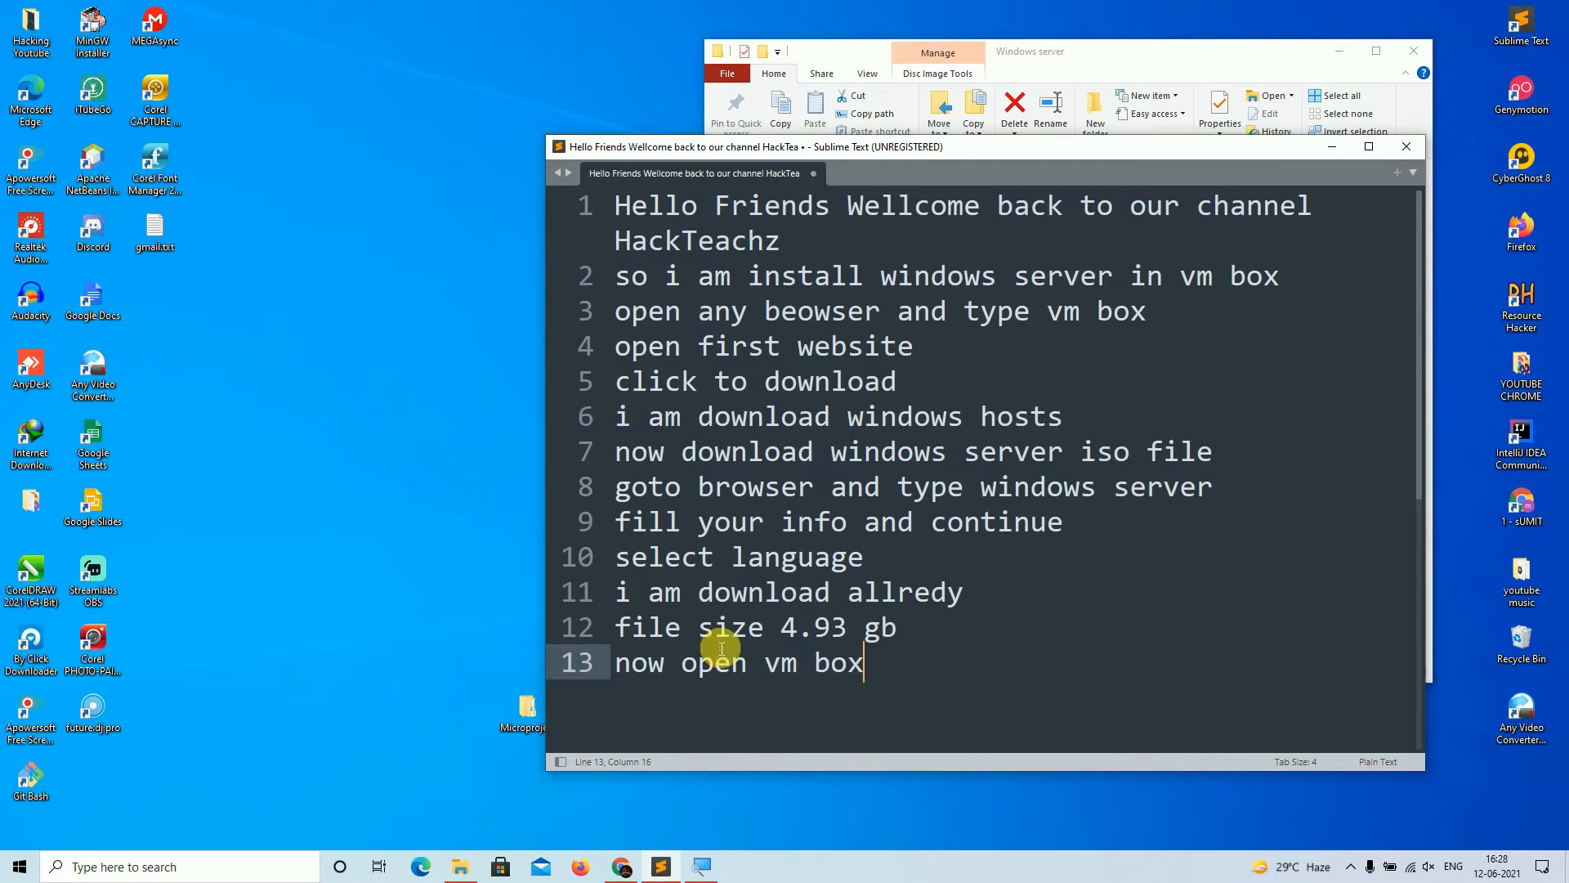
left_click_drag(914, 147, 1085, 123)
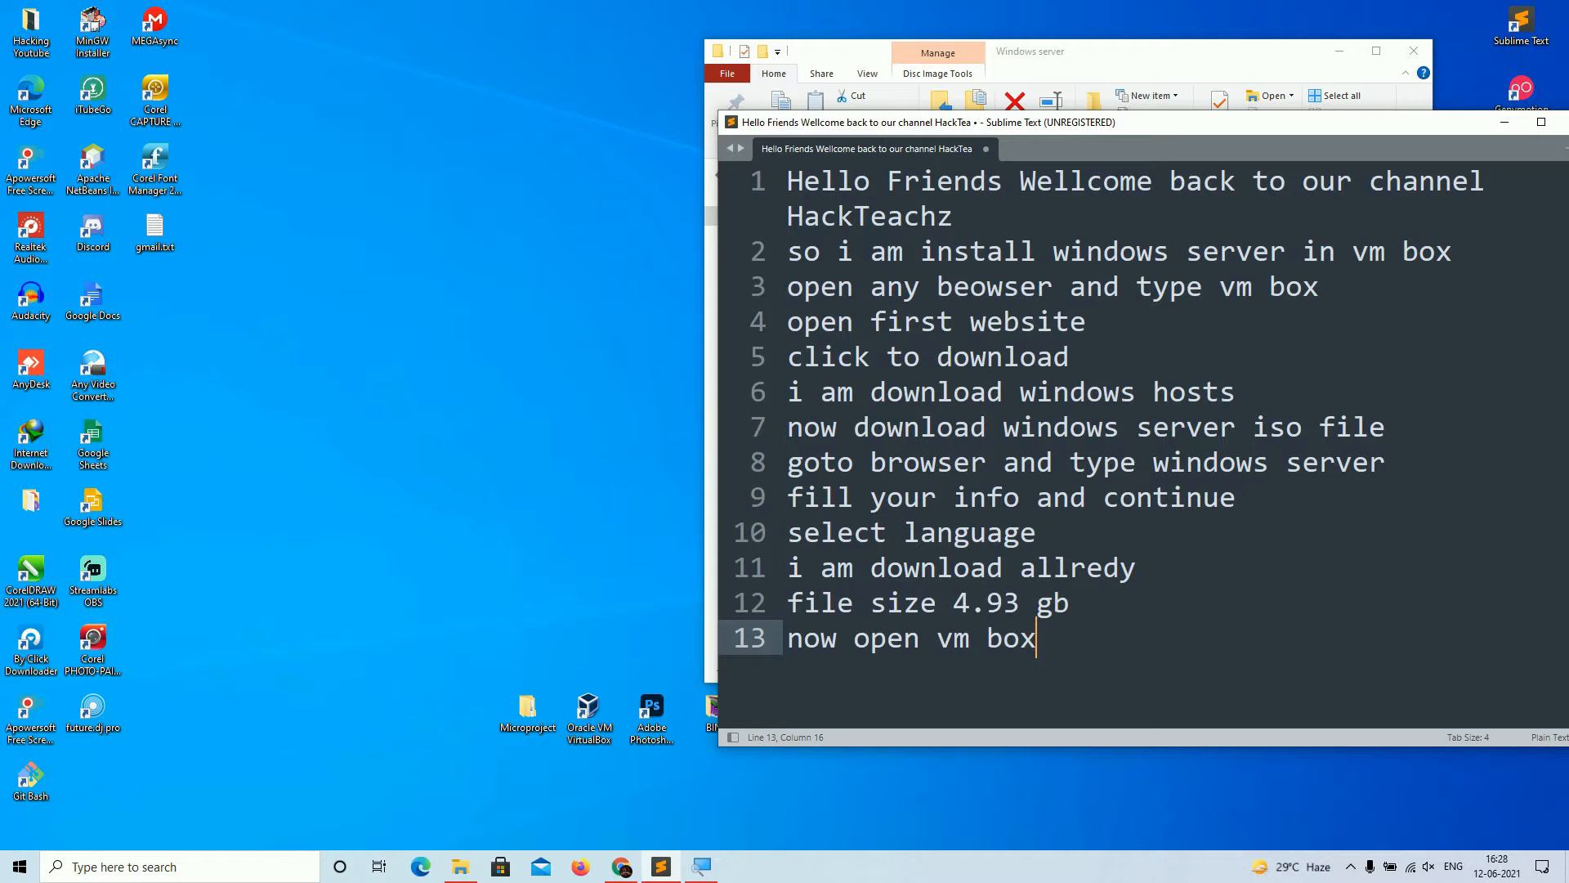
key("Return")
type("i am install allredy")
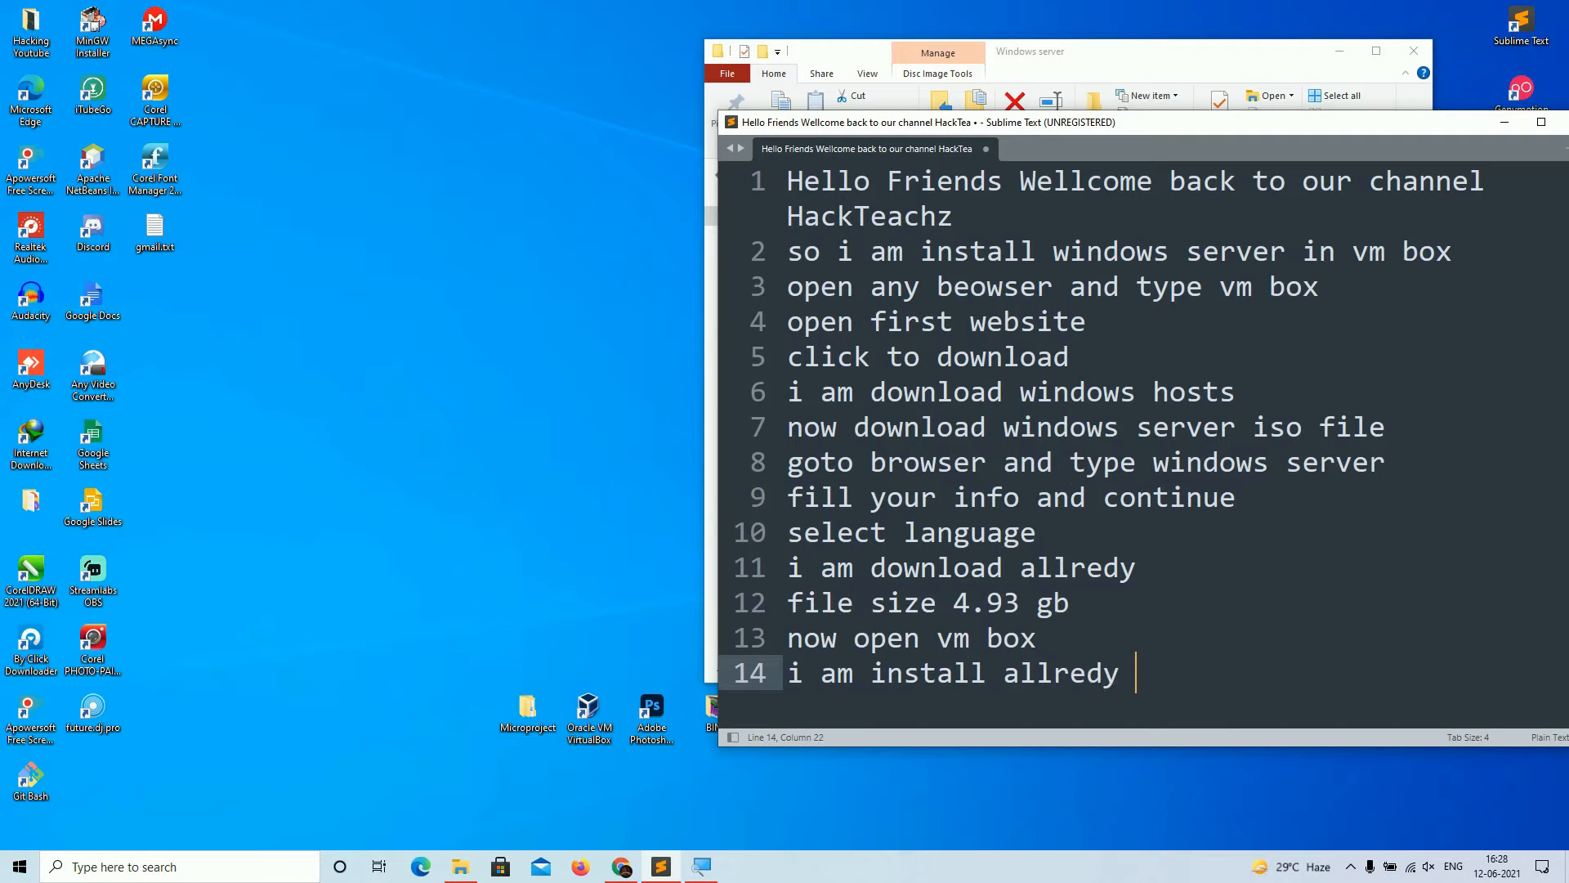
- Launch VirtualBox Manager, note 'click on new button', and start the New machine wizard
double_click(586, 740)
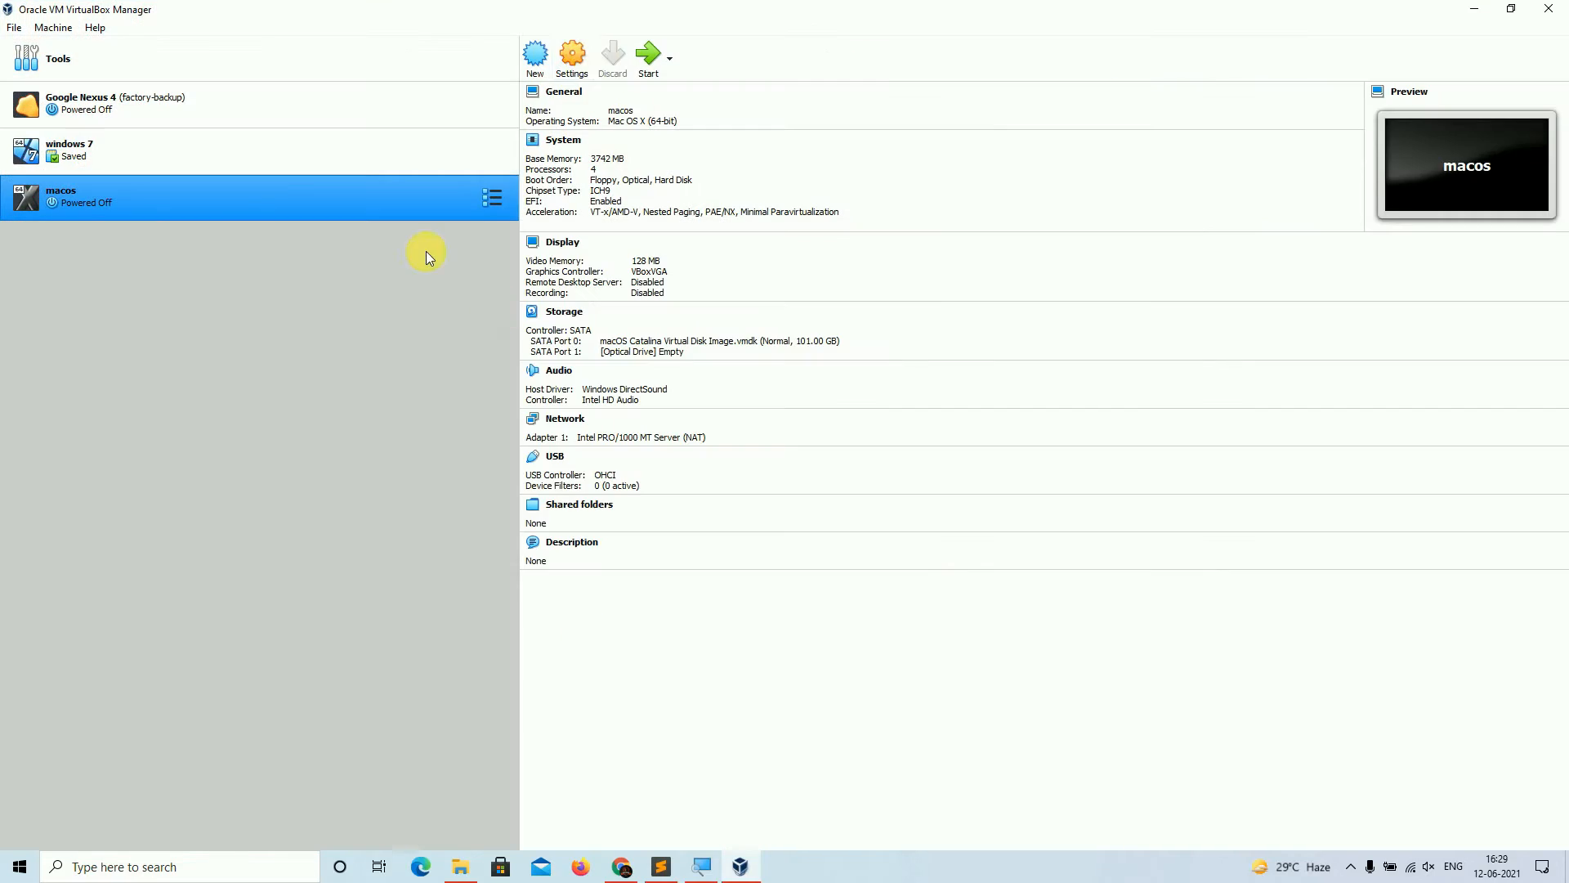
left_click(661, 866)
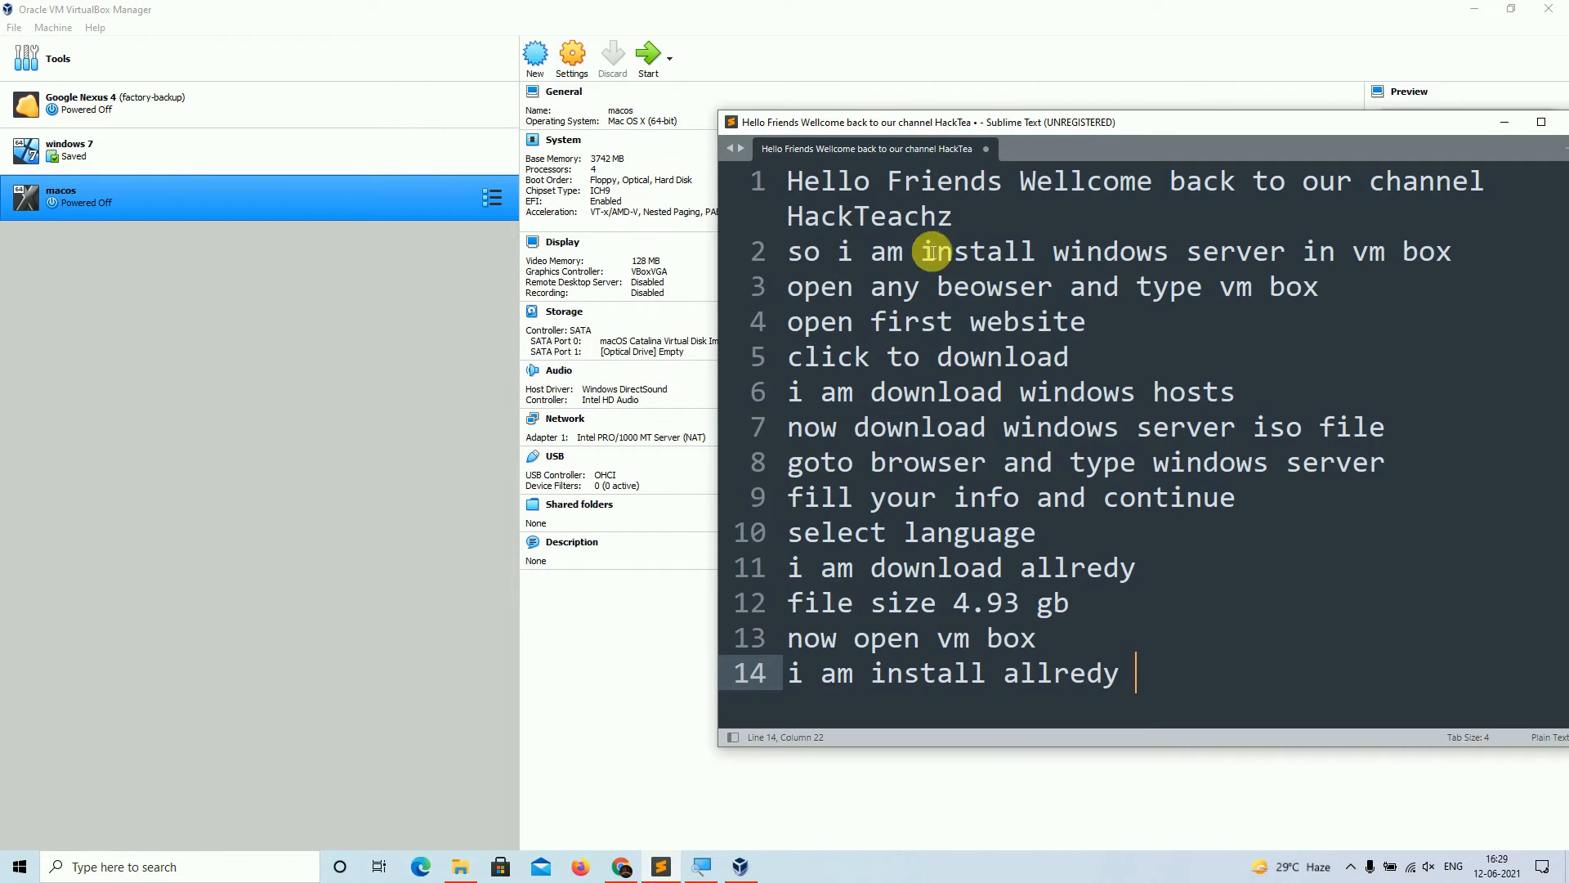
key("Return")
type("click on")
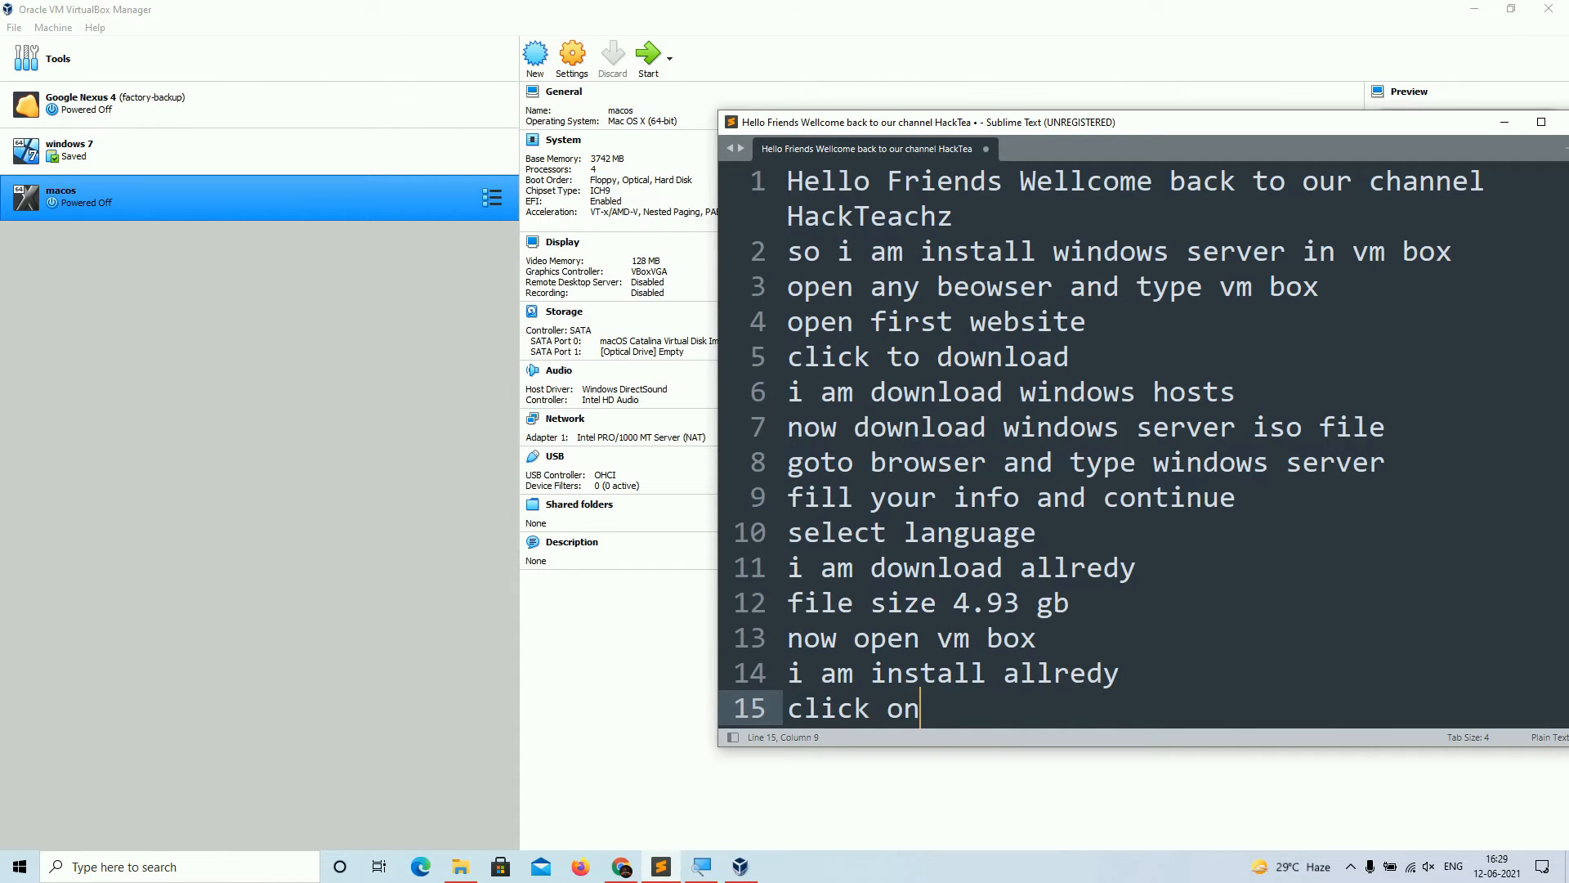
type(" new button")
left_click(247, 180)
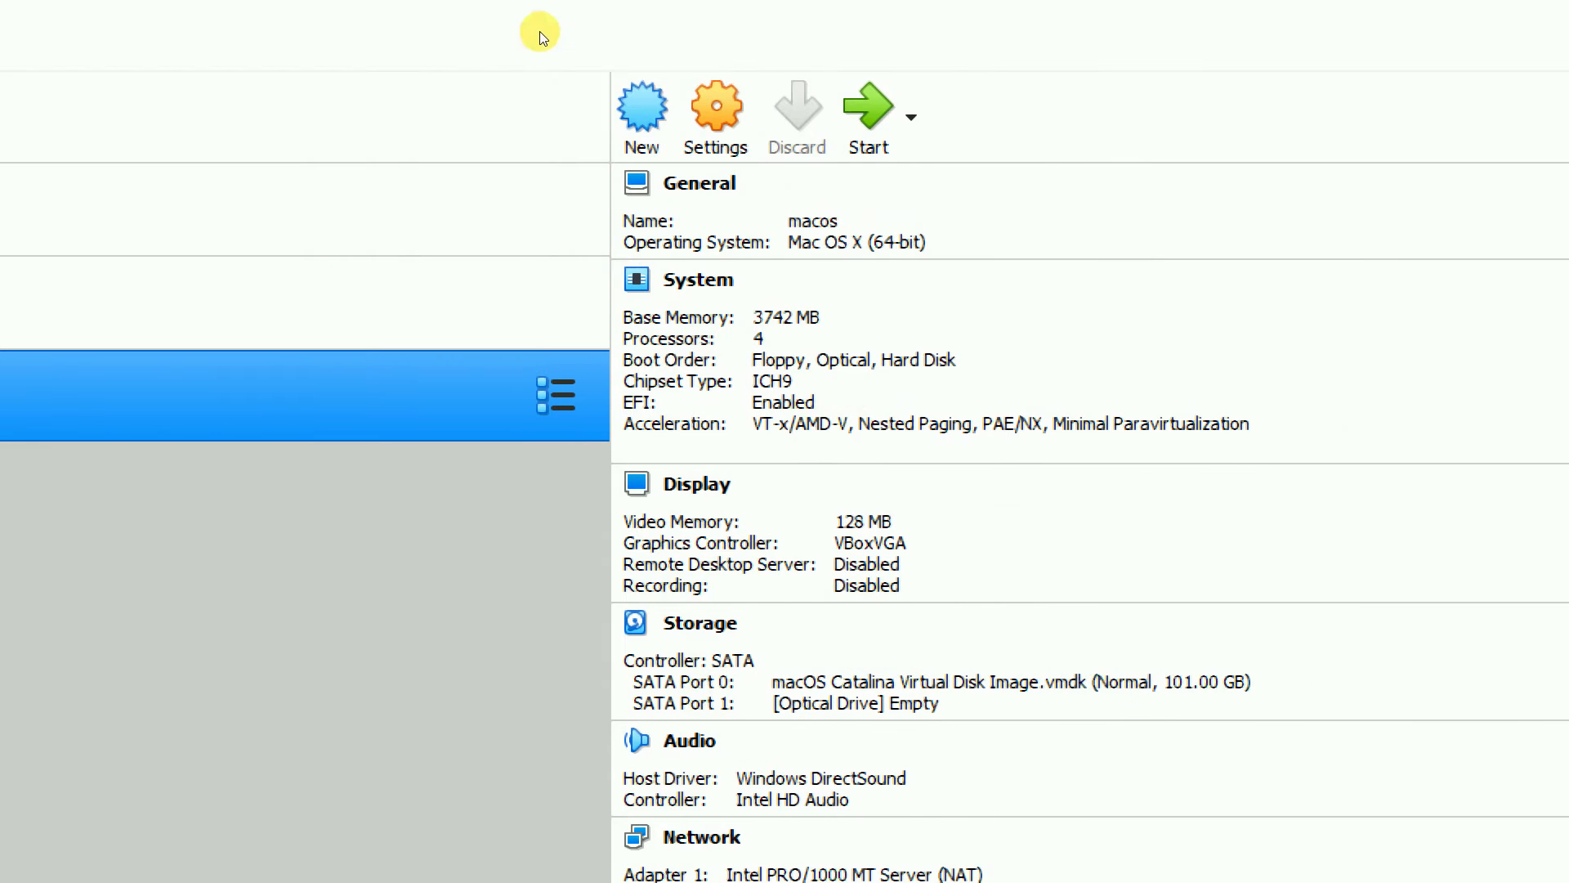
left_click(688, 10)
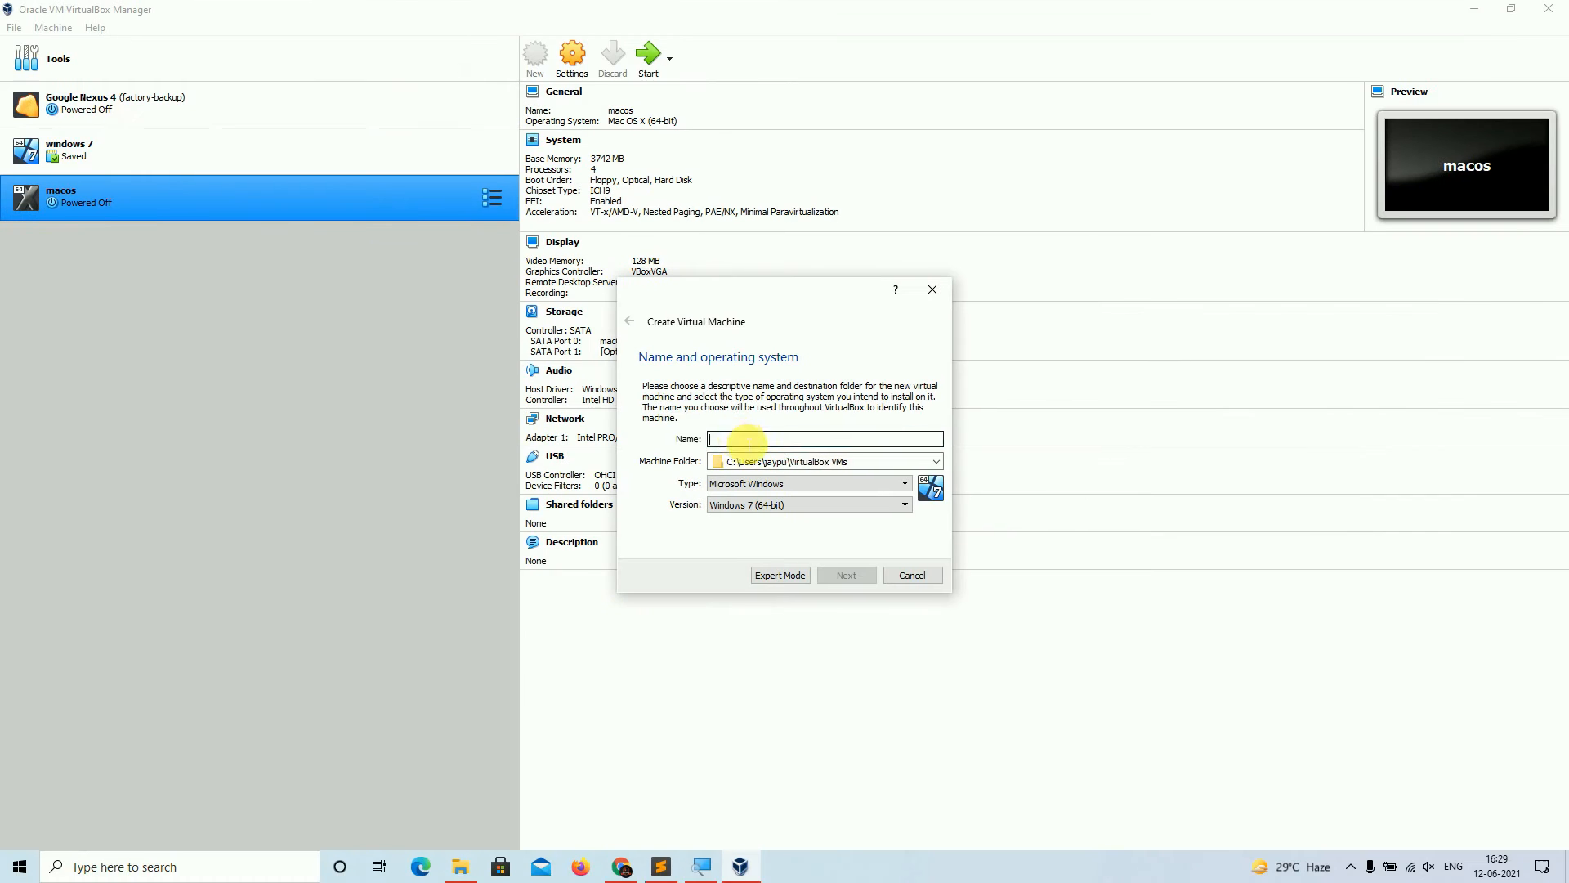
- Name the new virtual machine 'windows server'
left_click(661, 865)
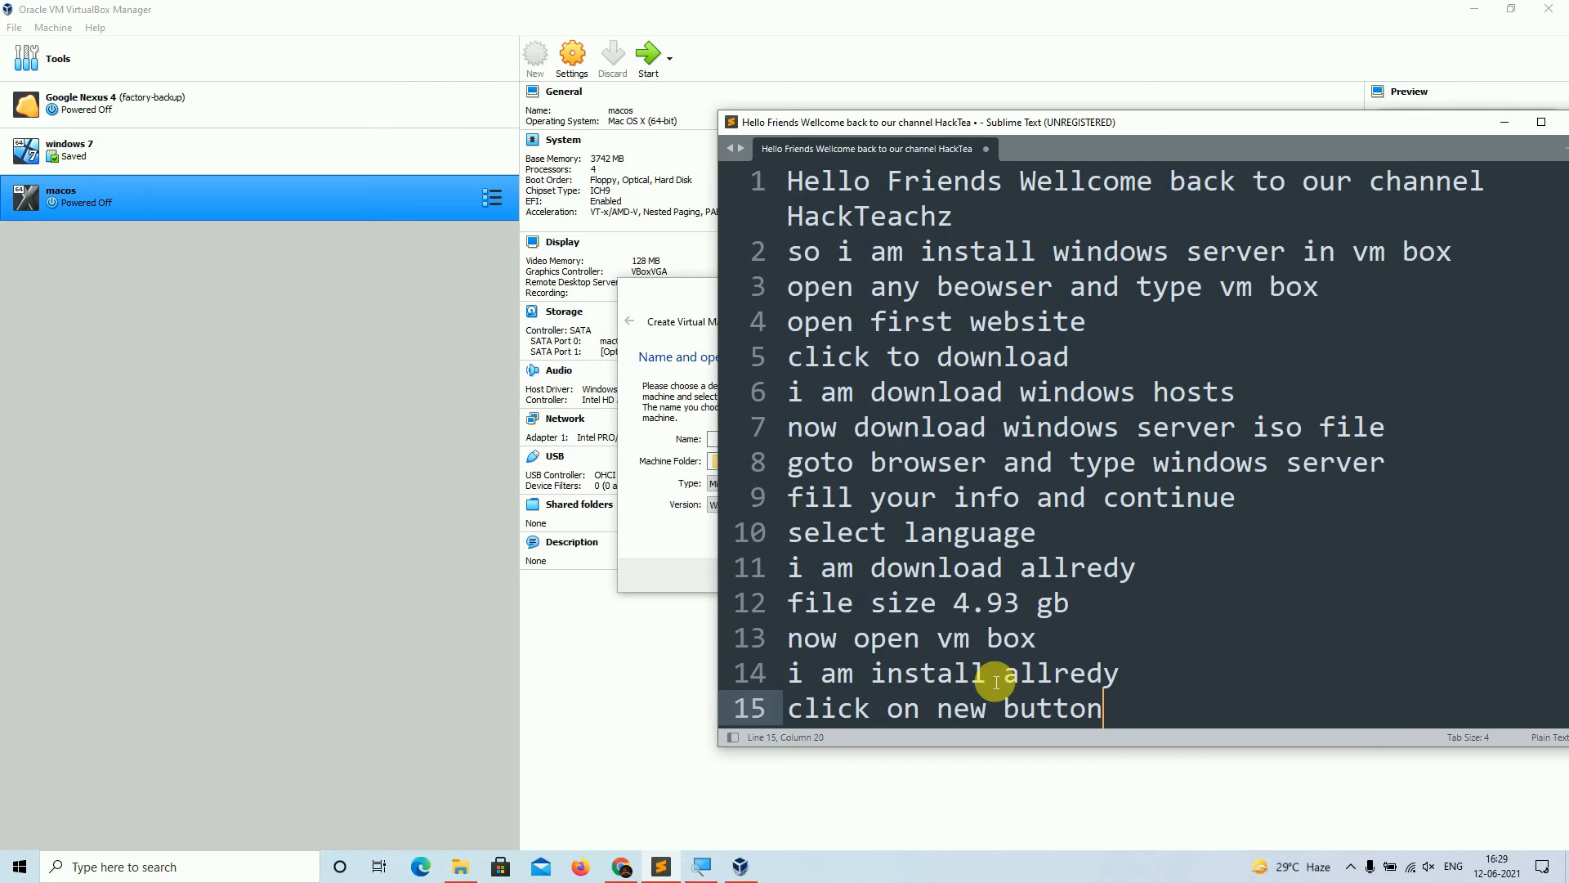
key("Return")
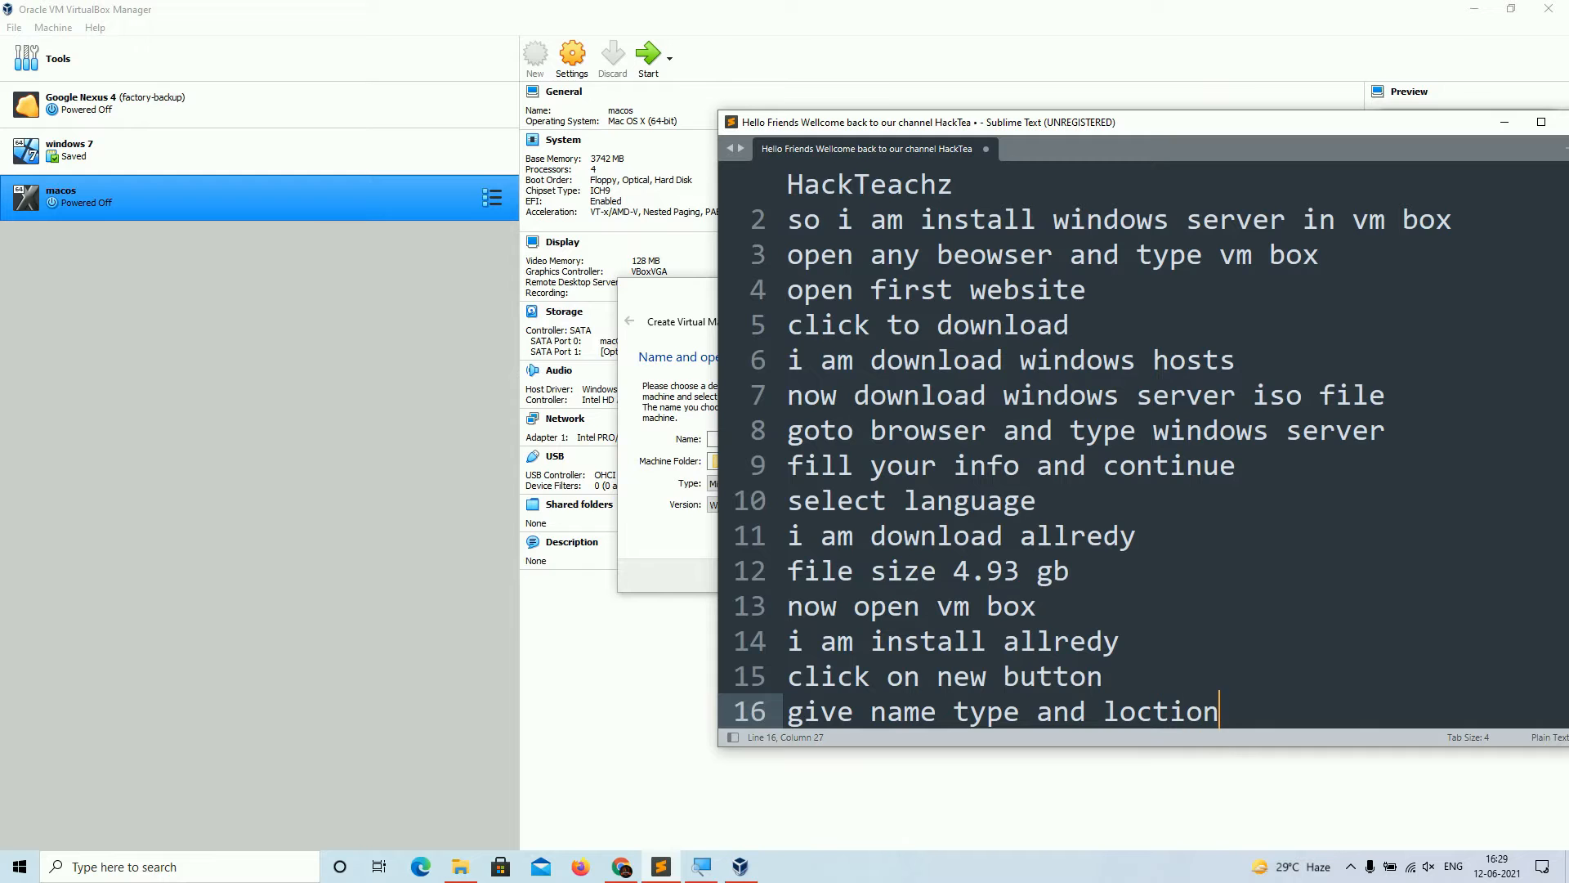
left_click(713, 439)
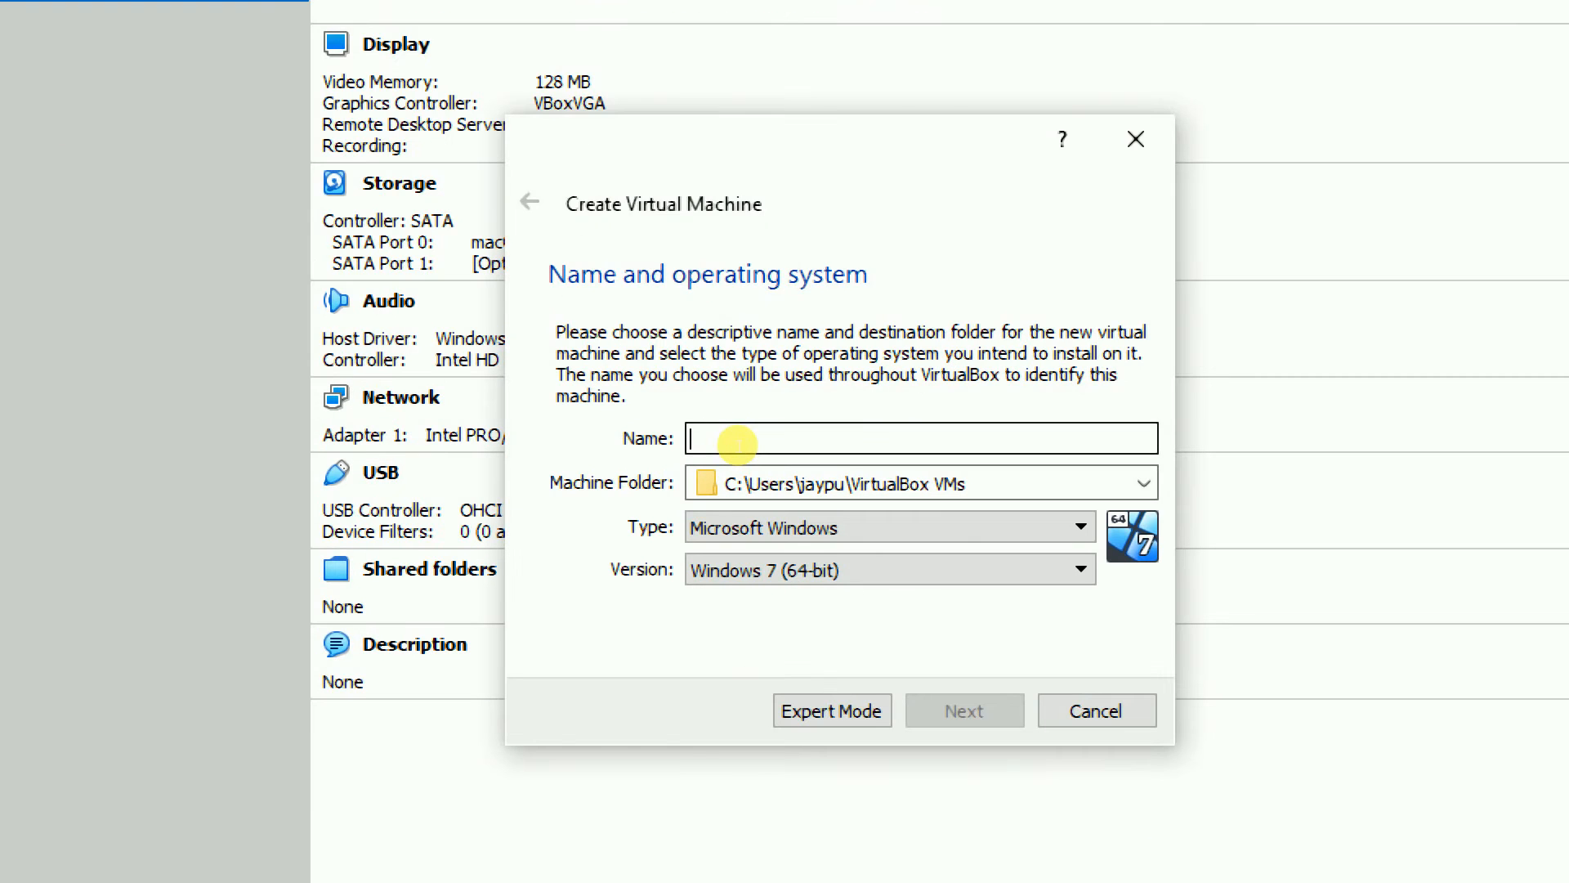
type("windows ser")
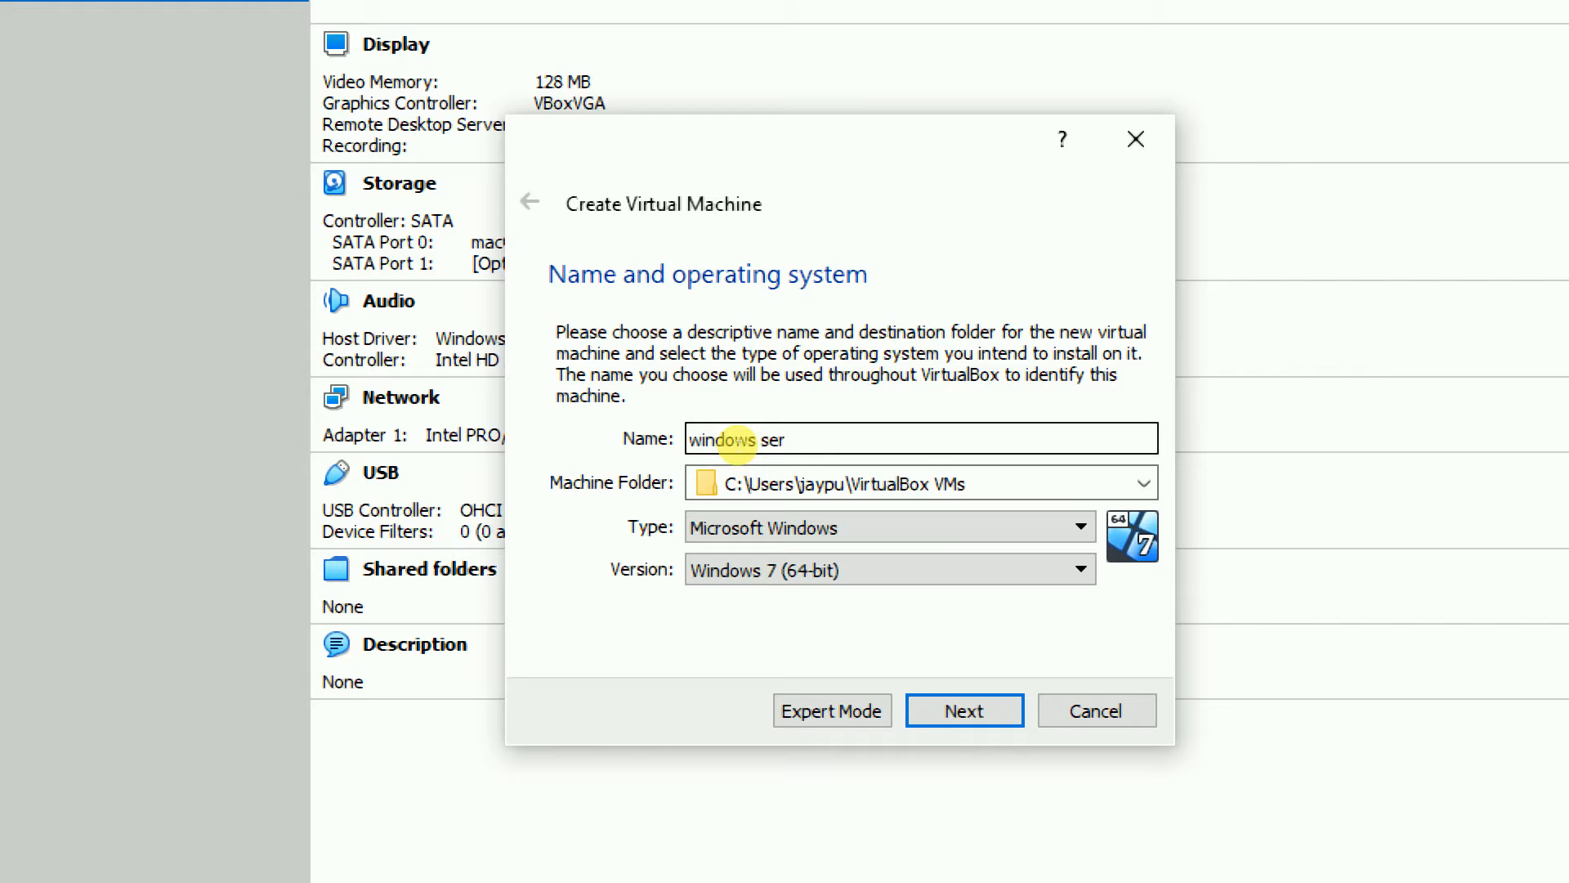
type("ver")
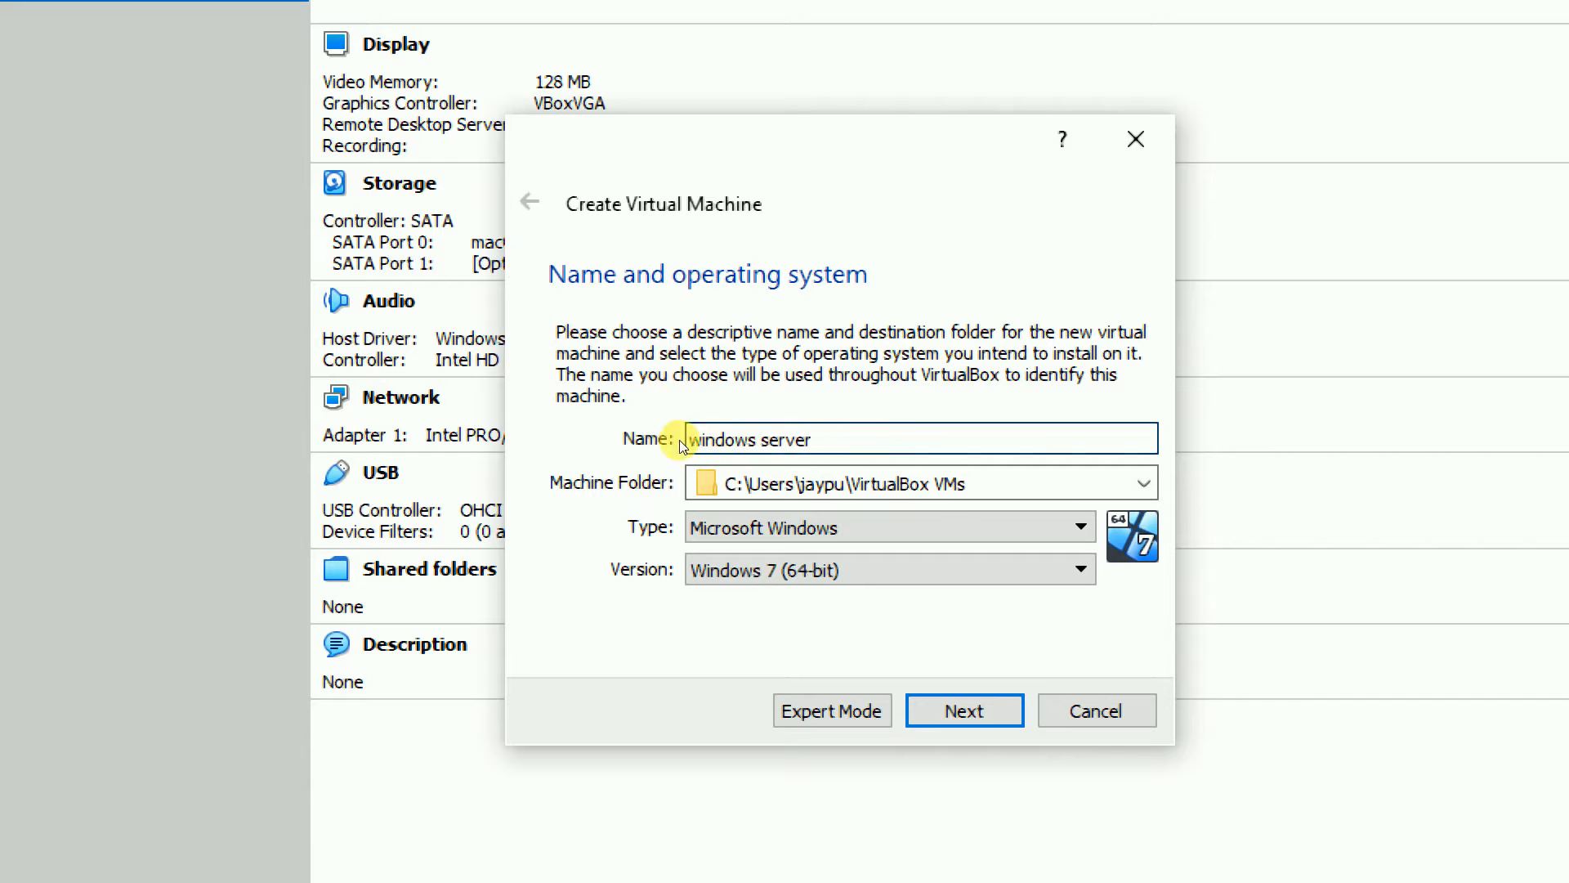
- Set the machine folder to the Hacking (D:) drive
left_click(875, 486)
left_click(758, 541)
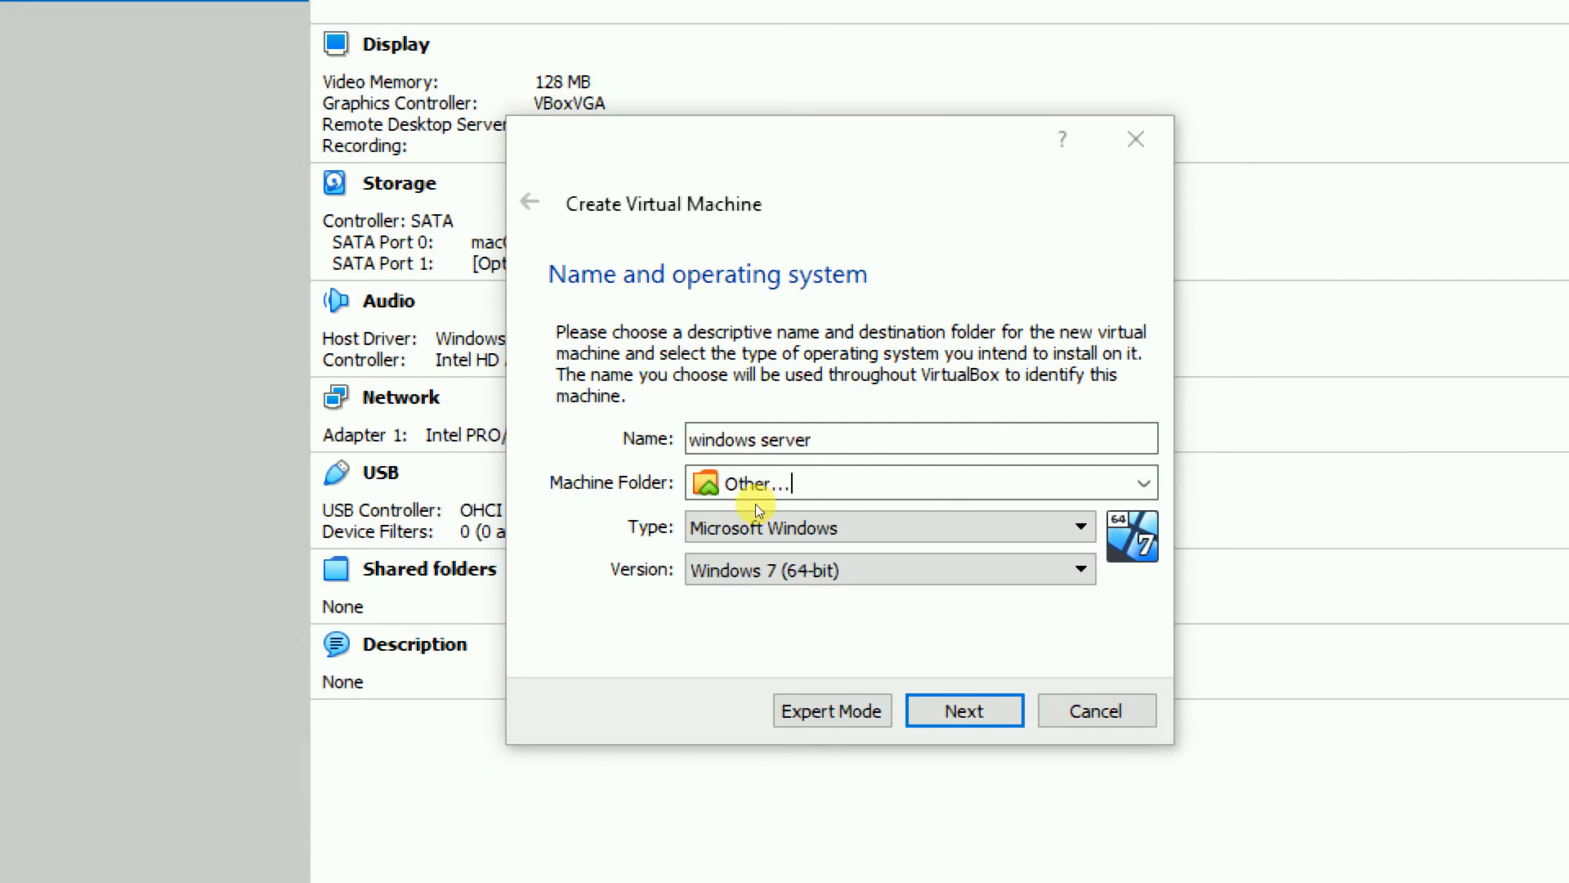
scroll(690, 595, "down", 5)
left_click(660, 561)
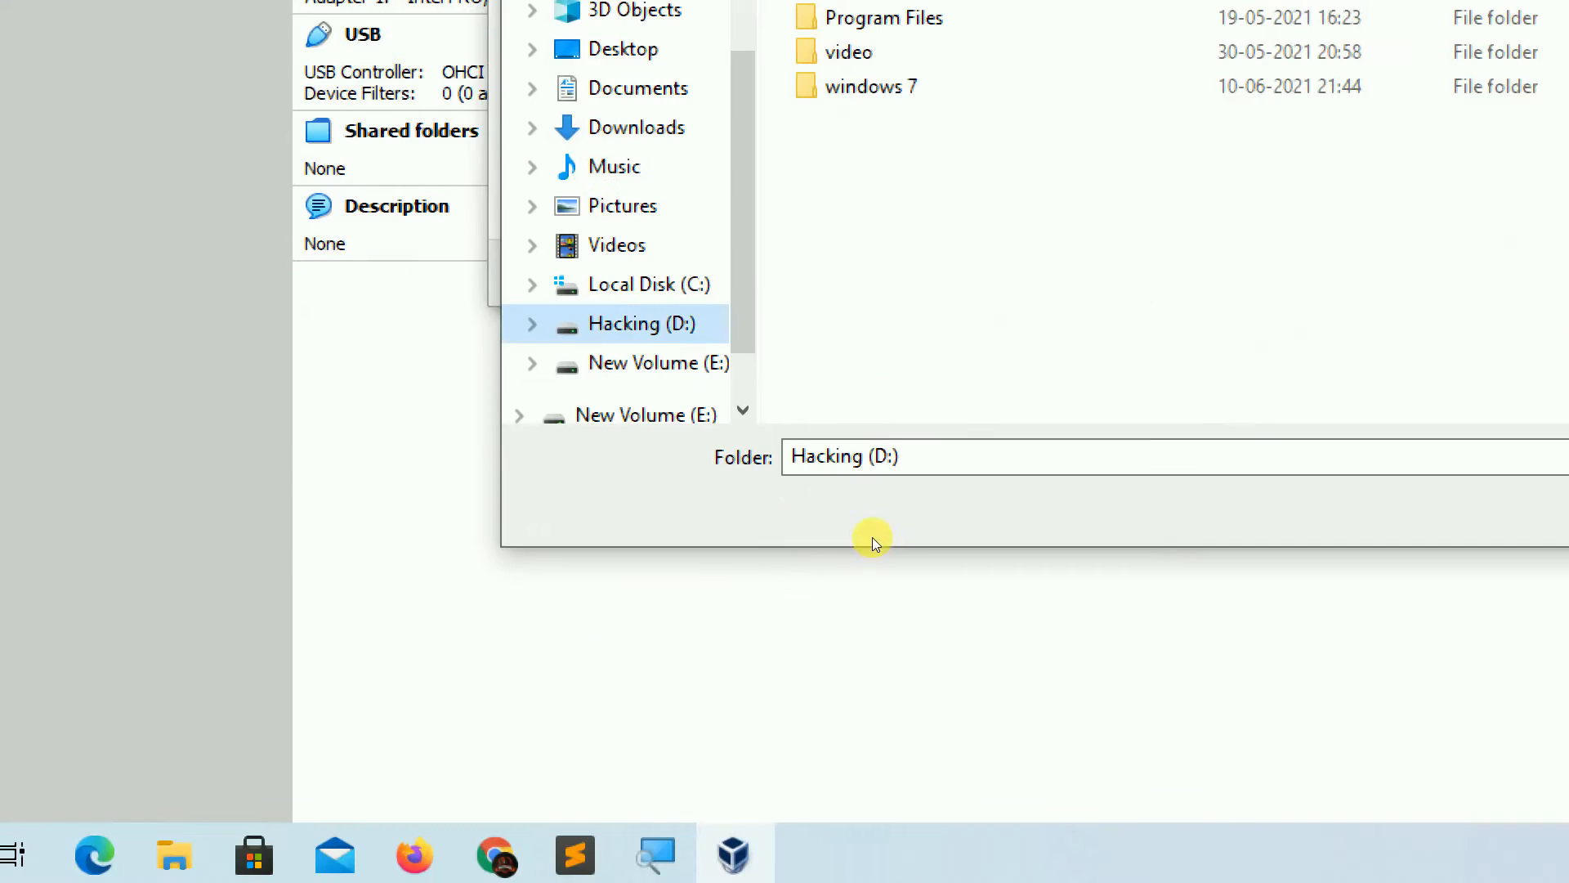
left_click(1541, 501)
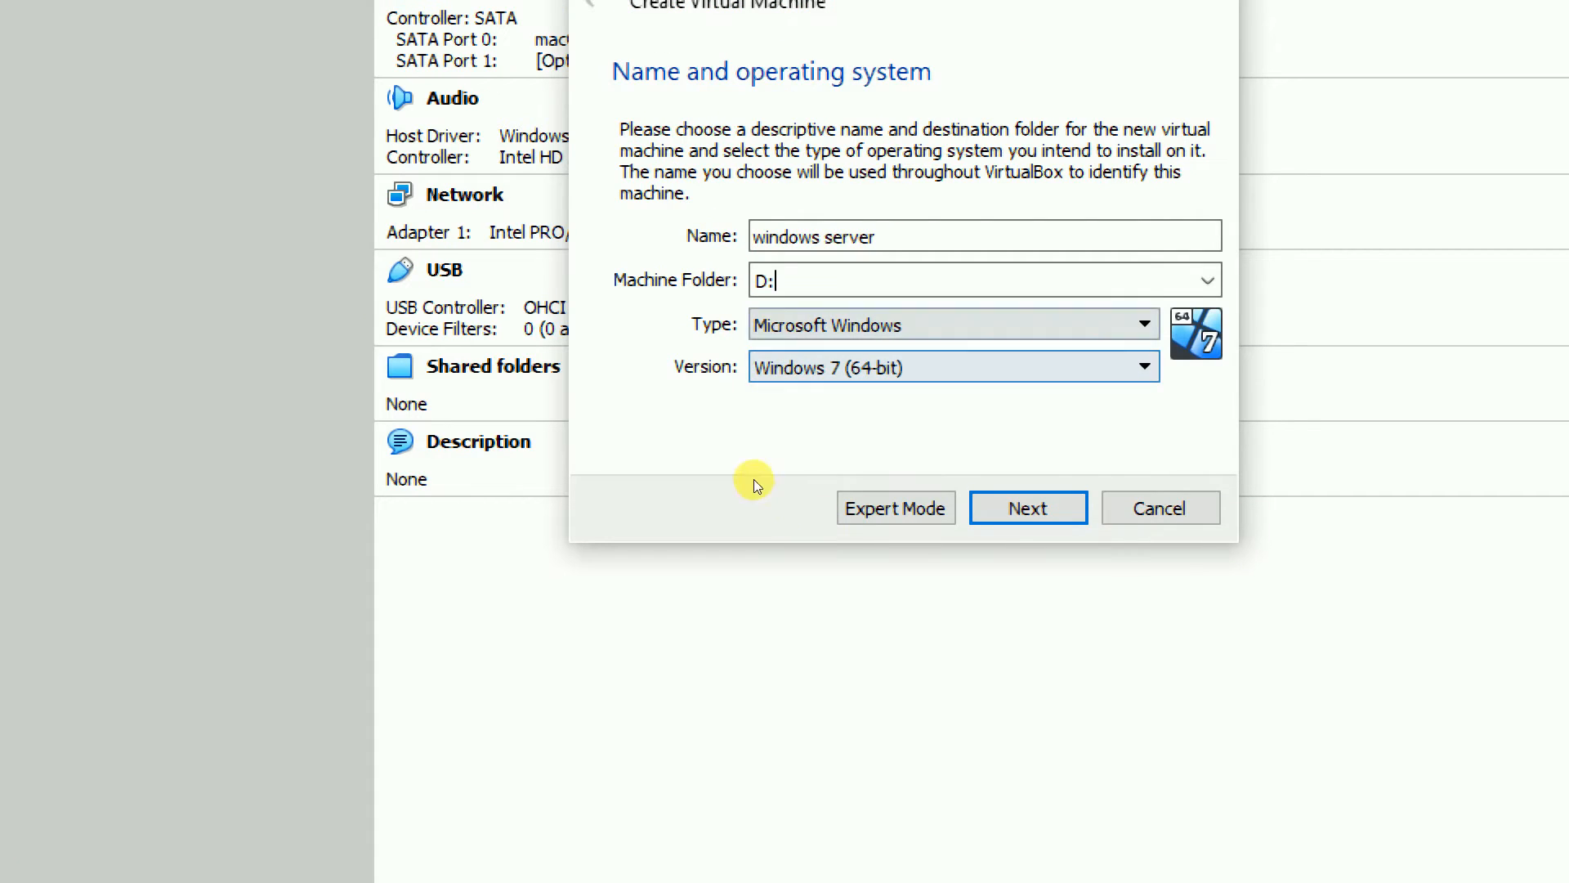
- Choose Windows 2019 (64-bit) as the version and continue to memory size
left_click(775, 368)
scroll(785, 552, "down", 2)
left_click(783, 544)
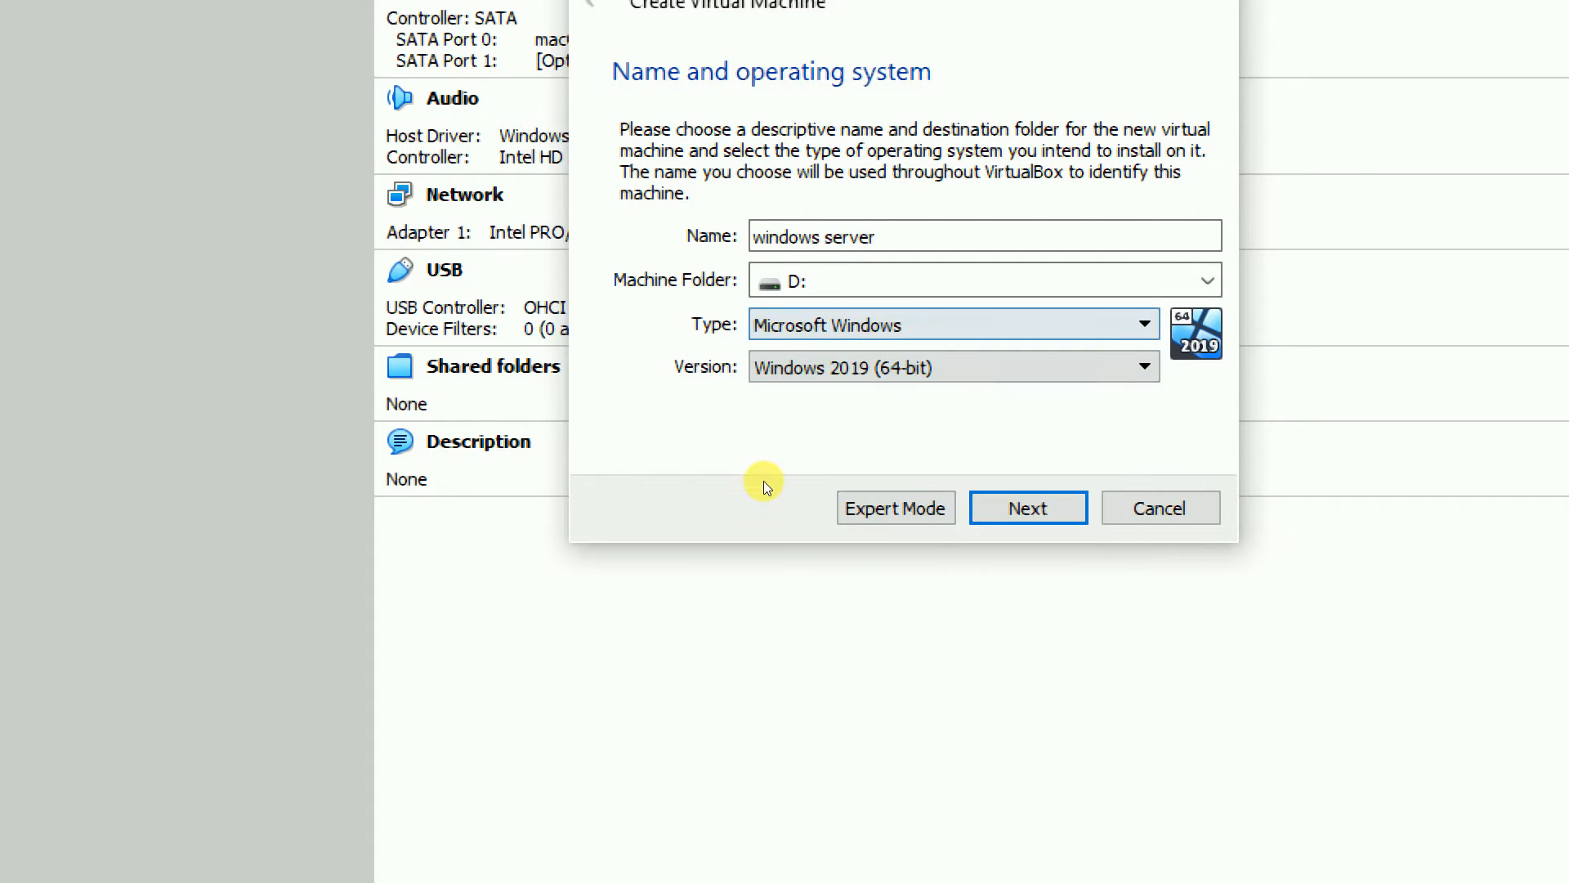
left_click(1010, 510)
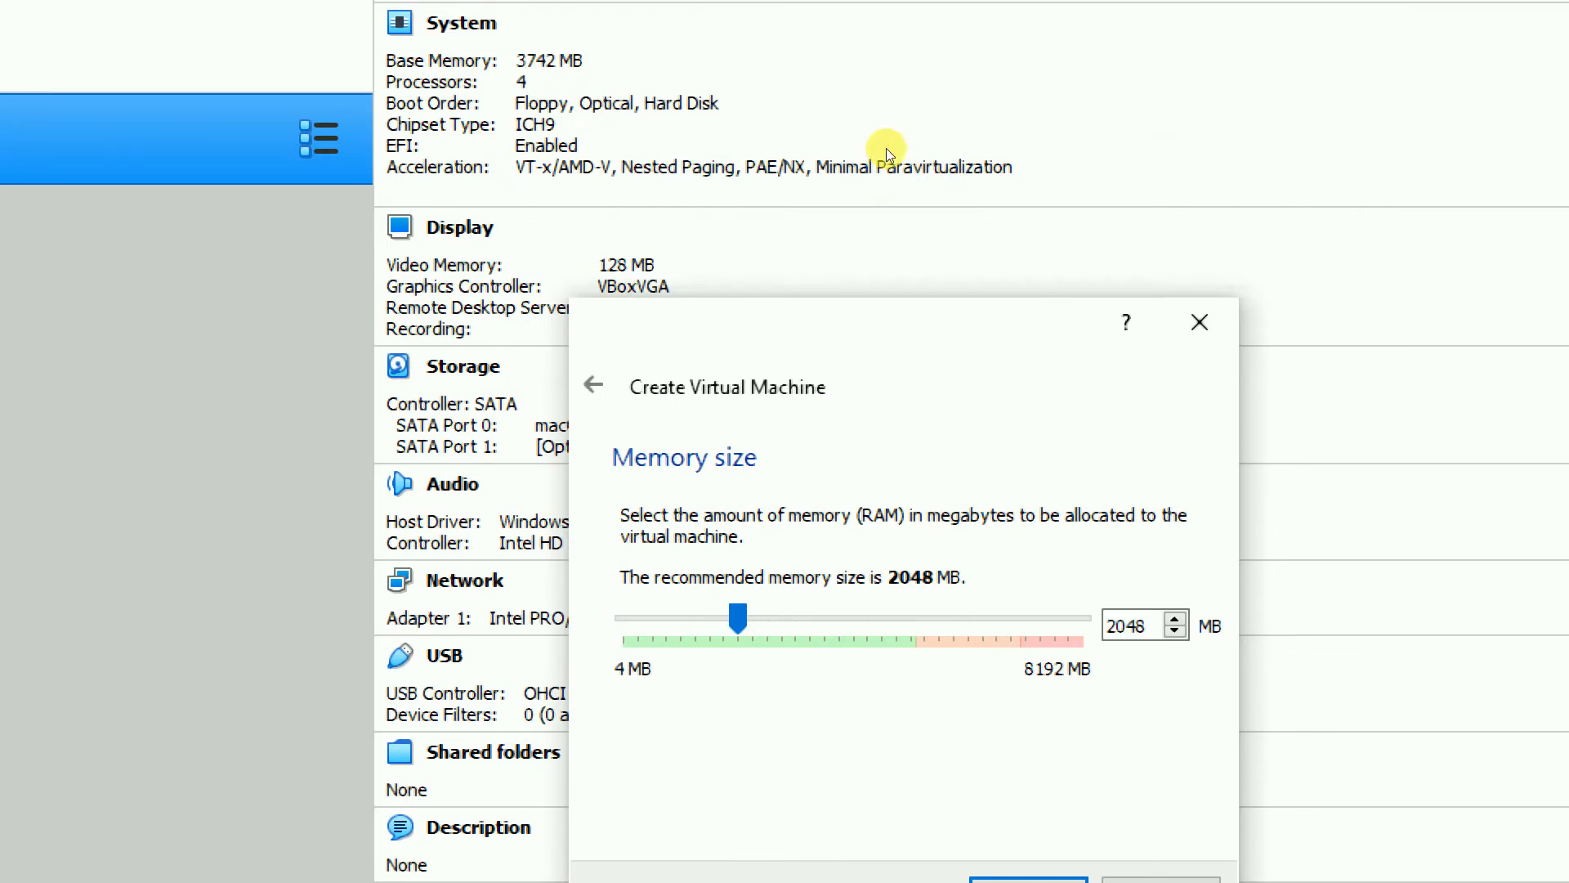
- Give the VM 4812 MB memory and a dynamically allocated 54.02 GB VDI disk
left_click_drag(738, 232, 861, 232)
left_click_drag(767, 443, 850, 609)
key("Return")
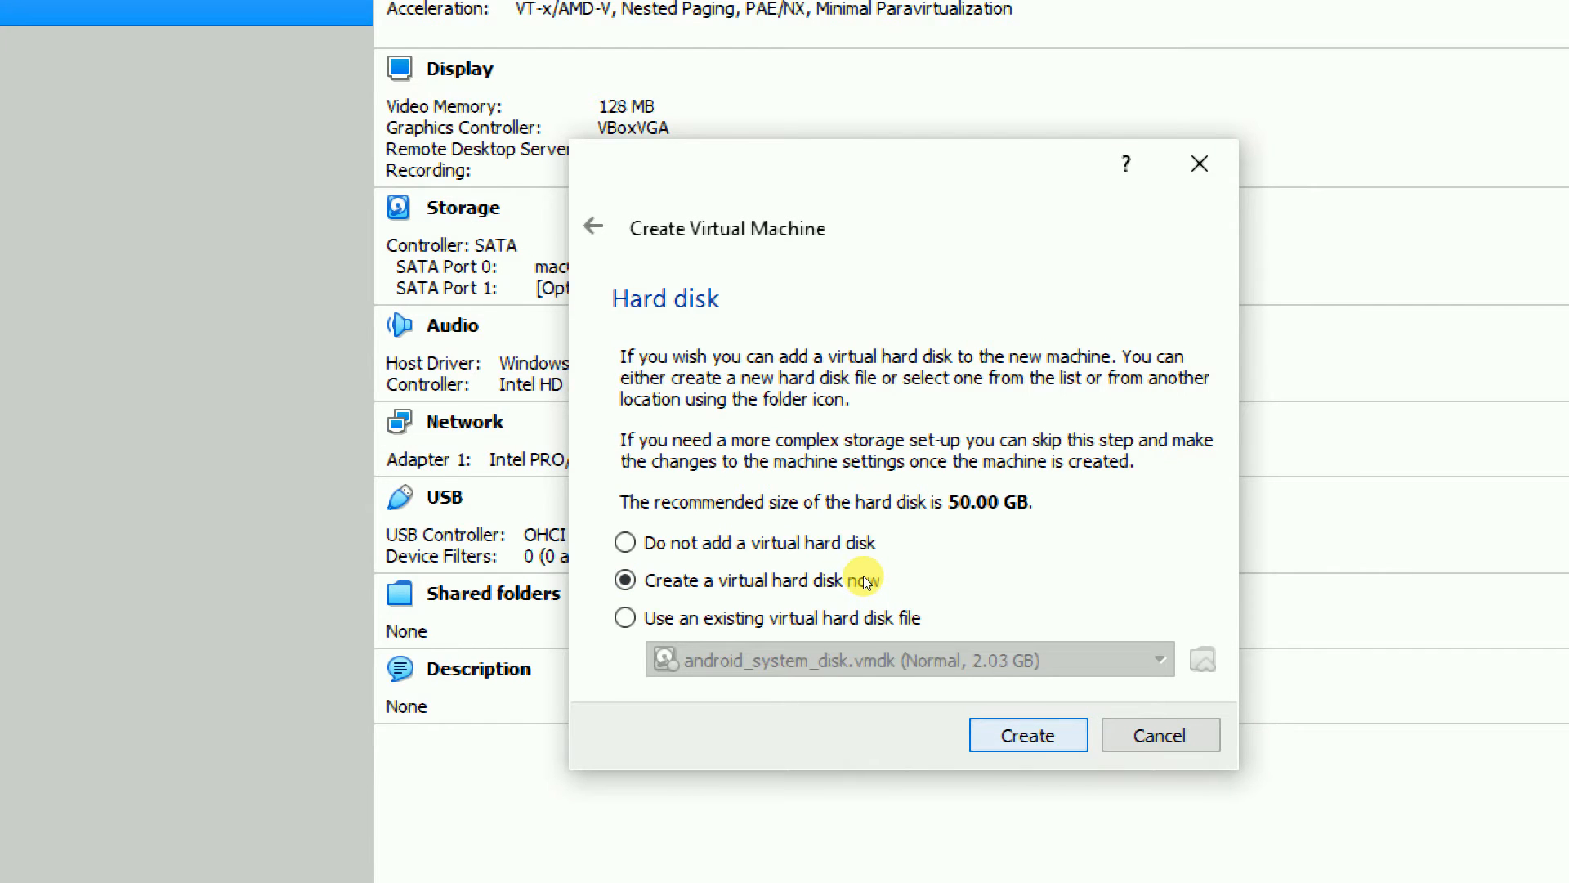
key("Return")
key("Return")
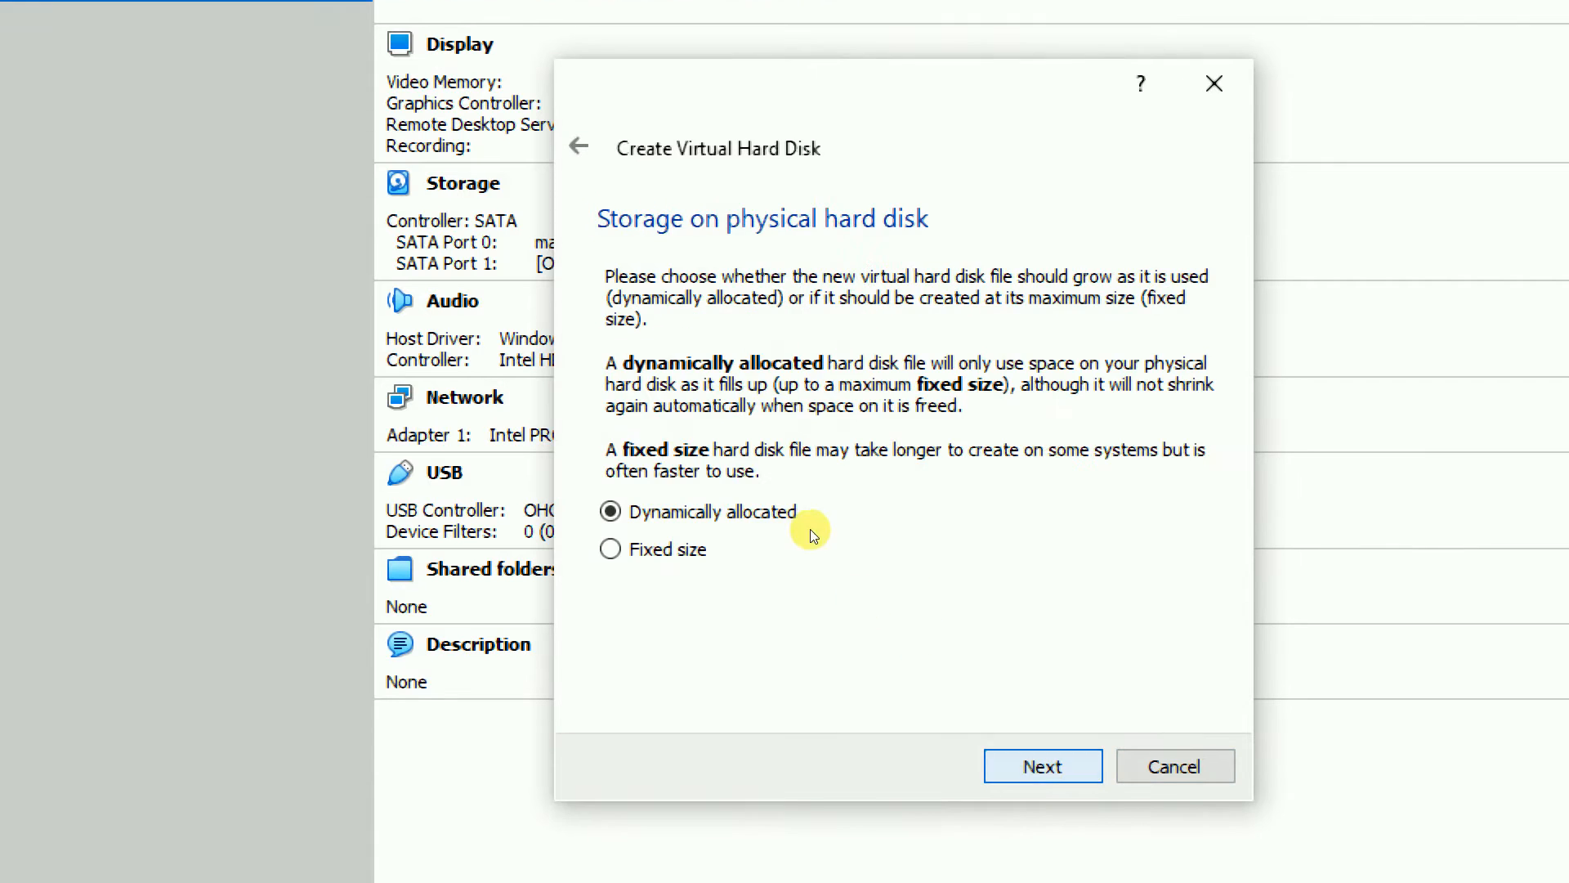
key("Return")
scroll(803, 451, "up", 1)
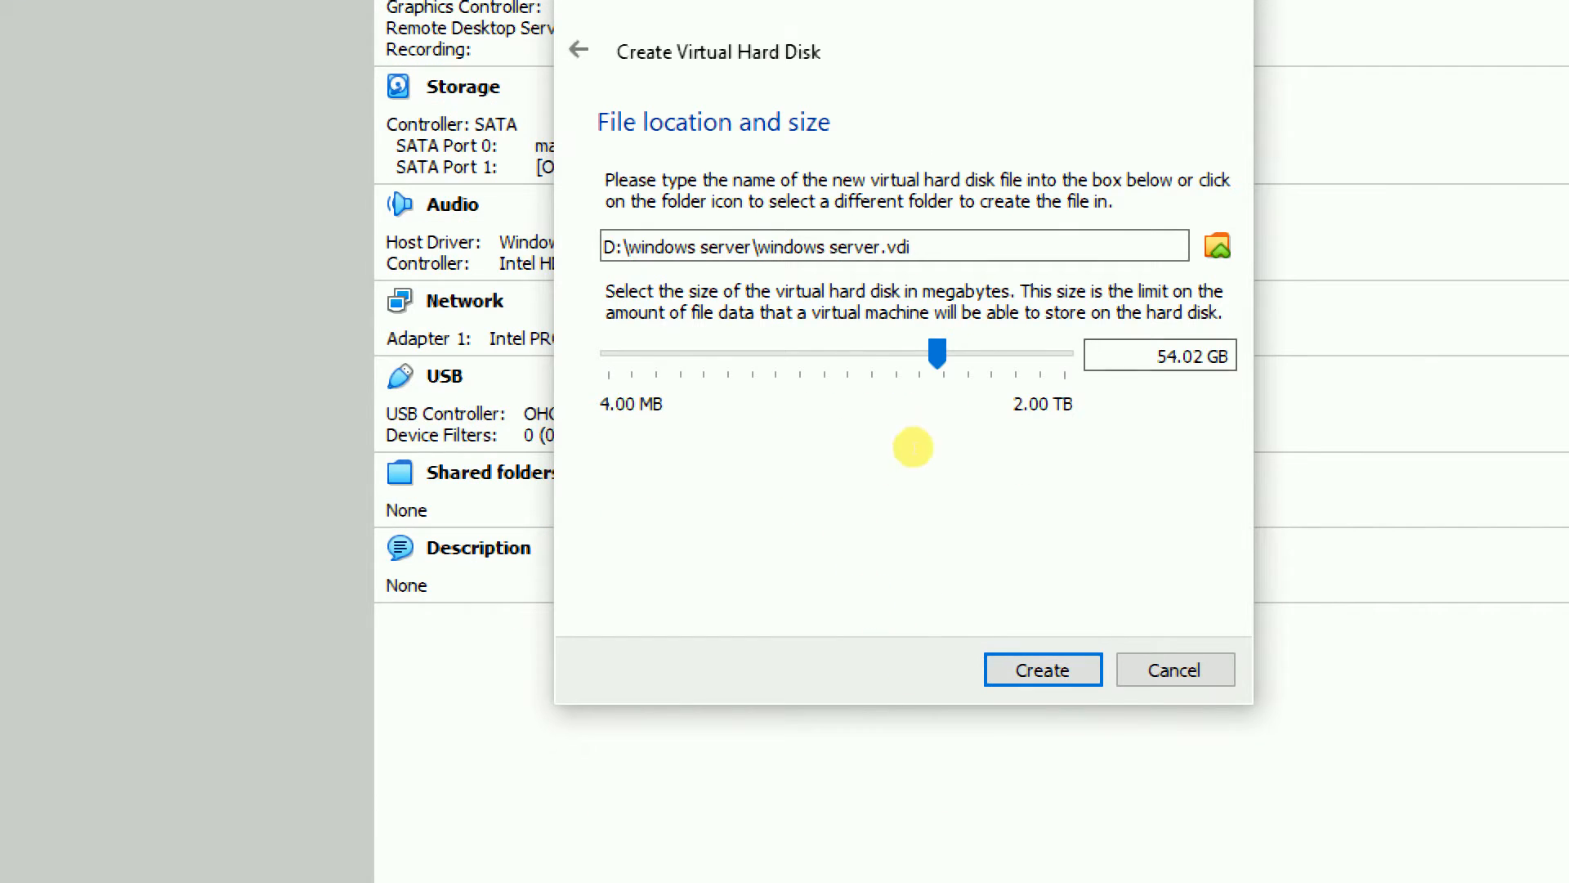
key("Return")
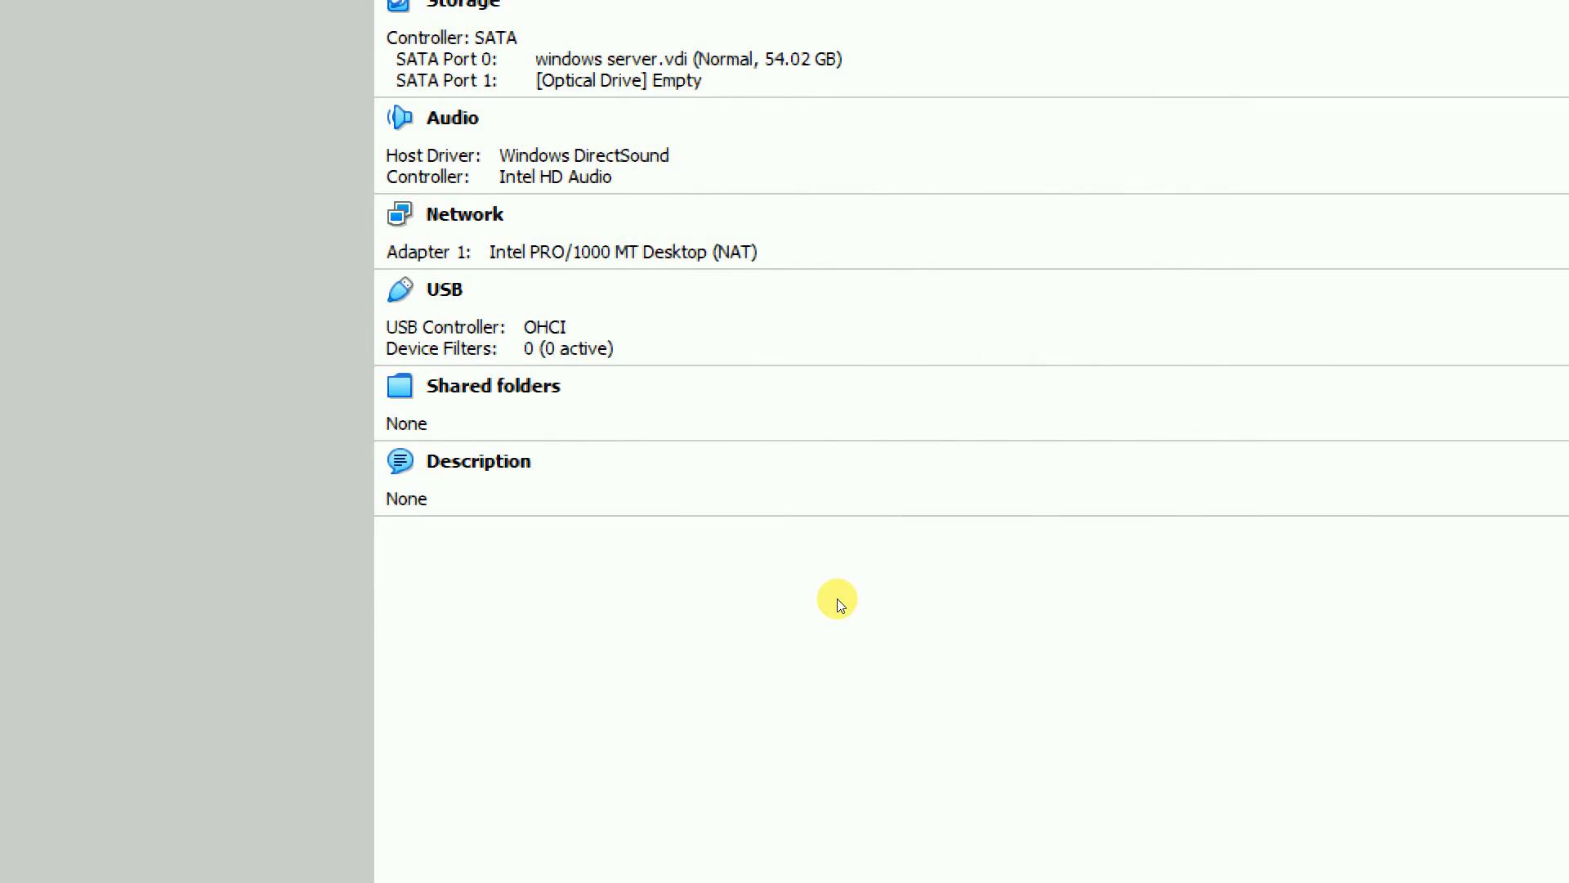
left_click(660, 866)
- Add a note line saying the machine was created successfully
key("Return")
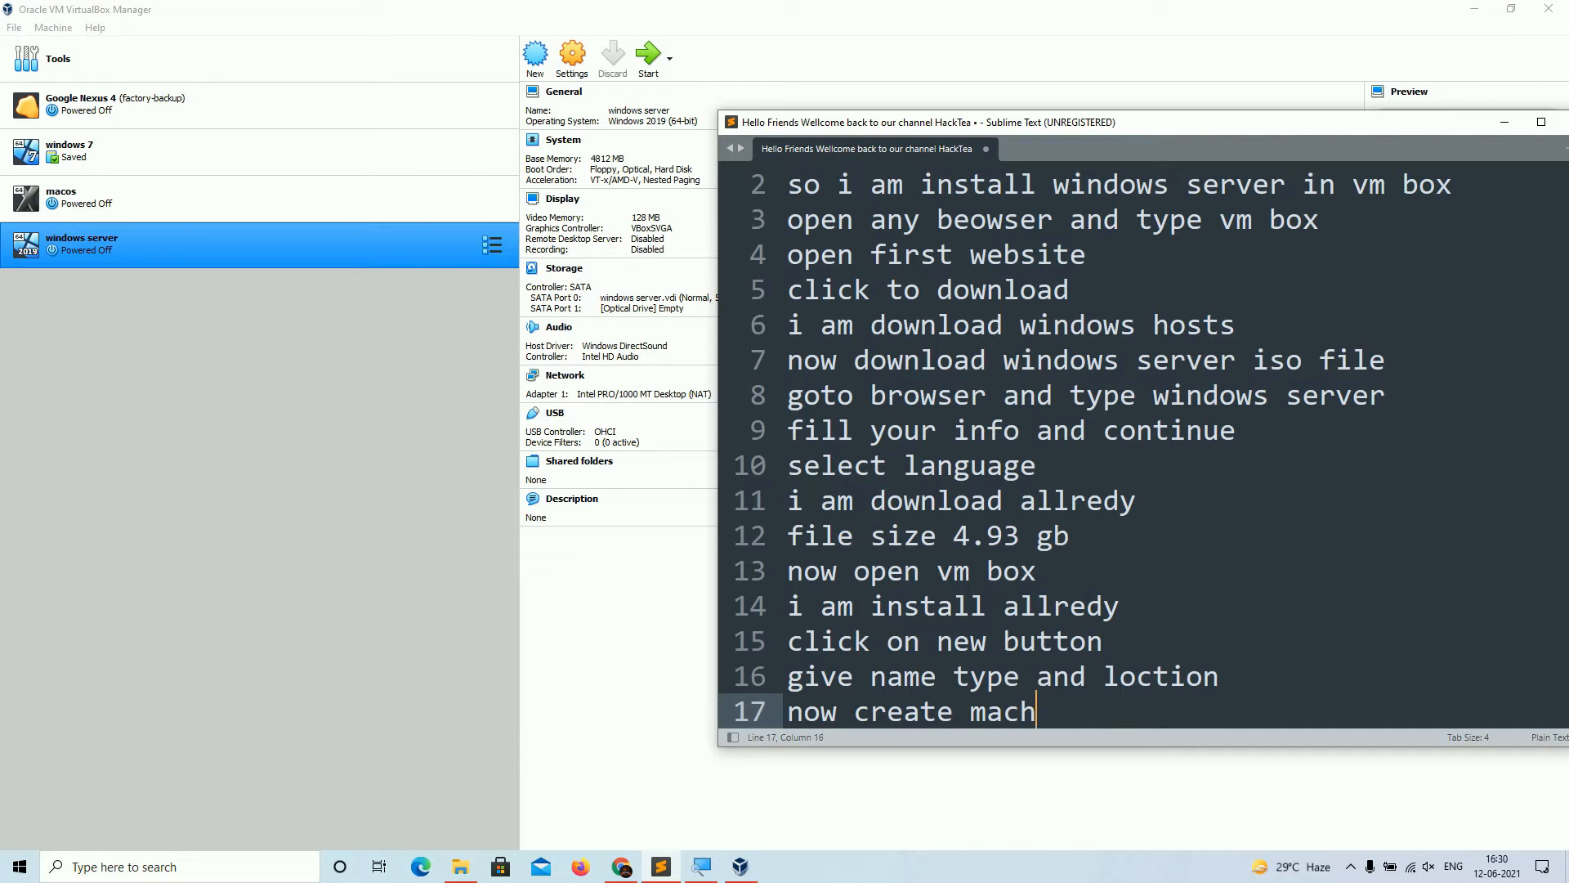
type("ine succesfully")
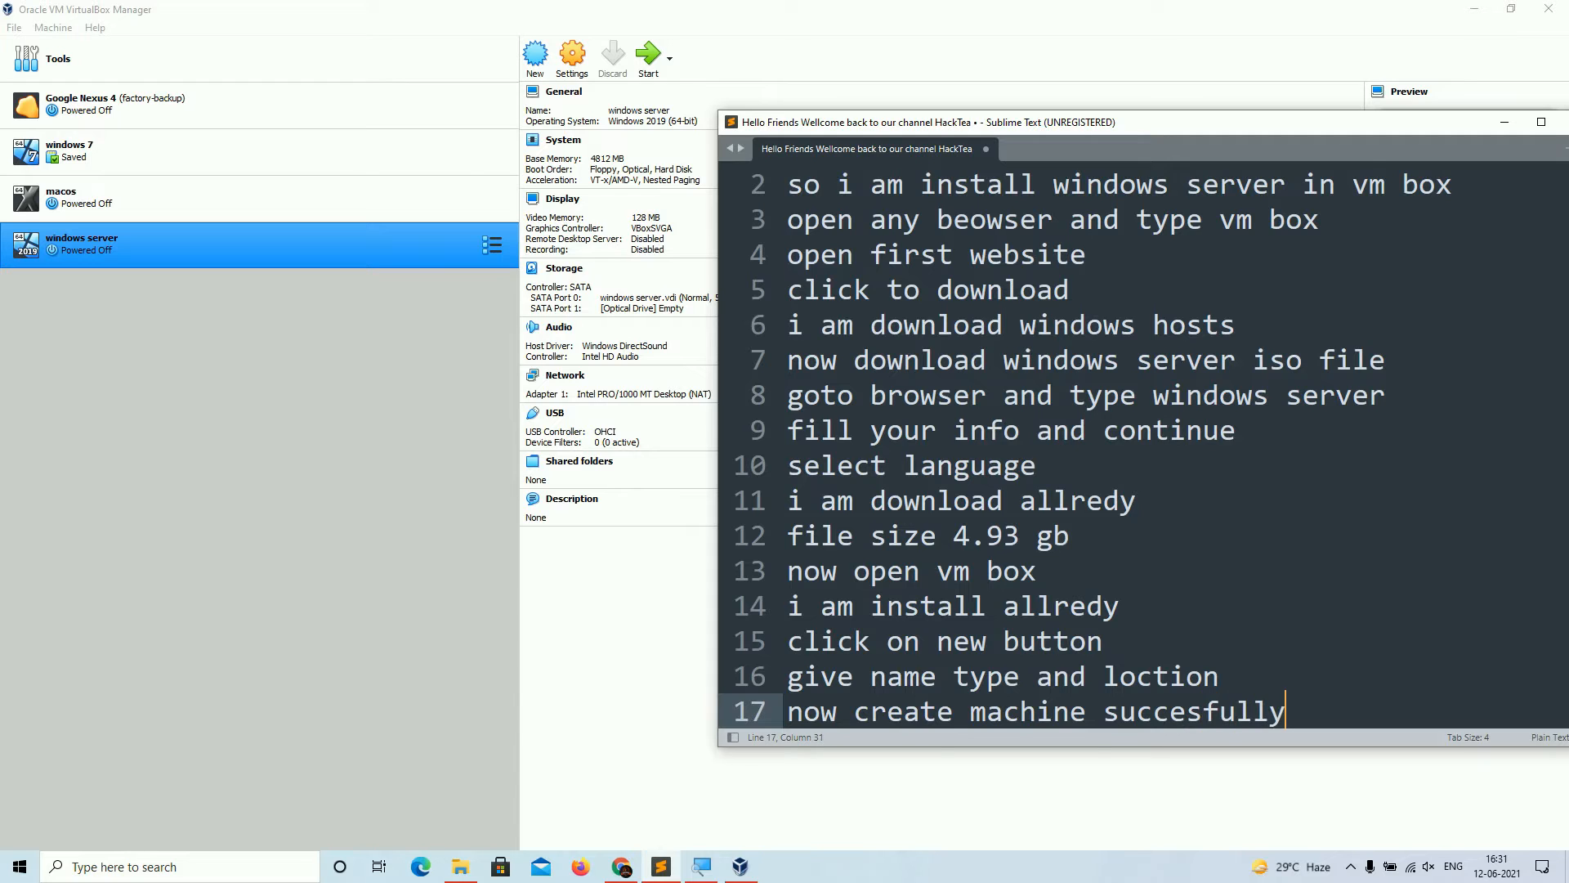
key("Return")
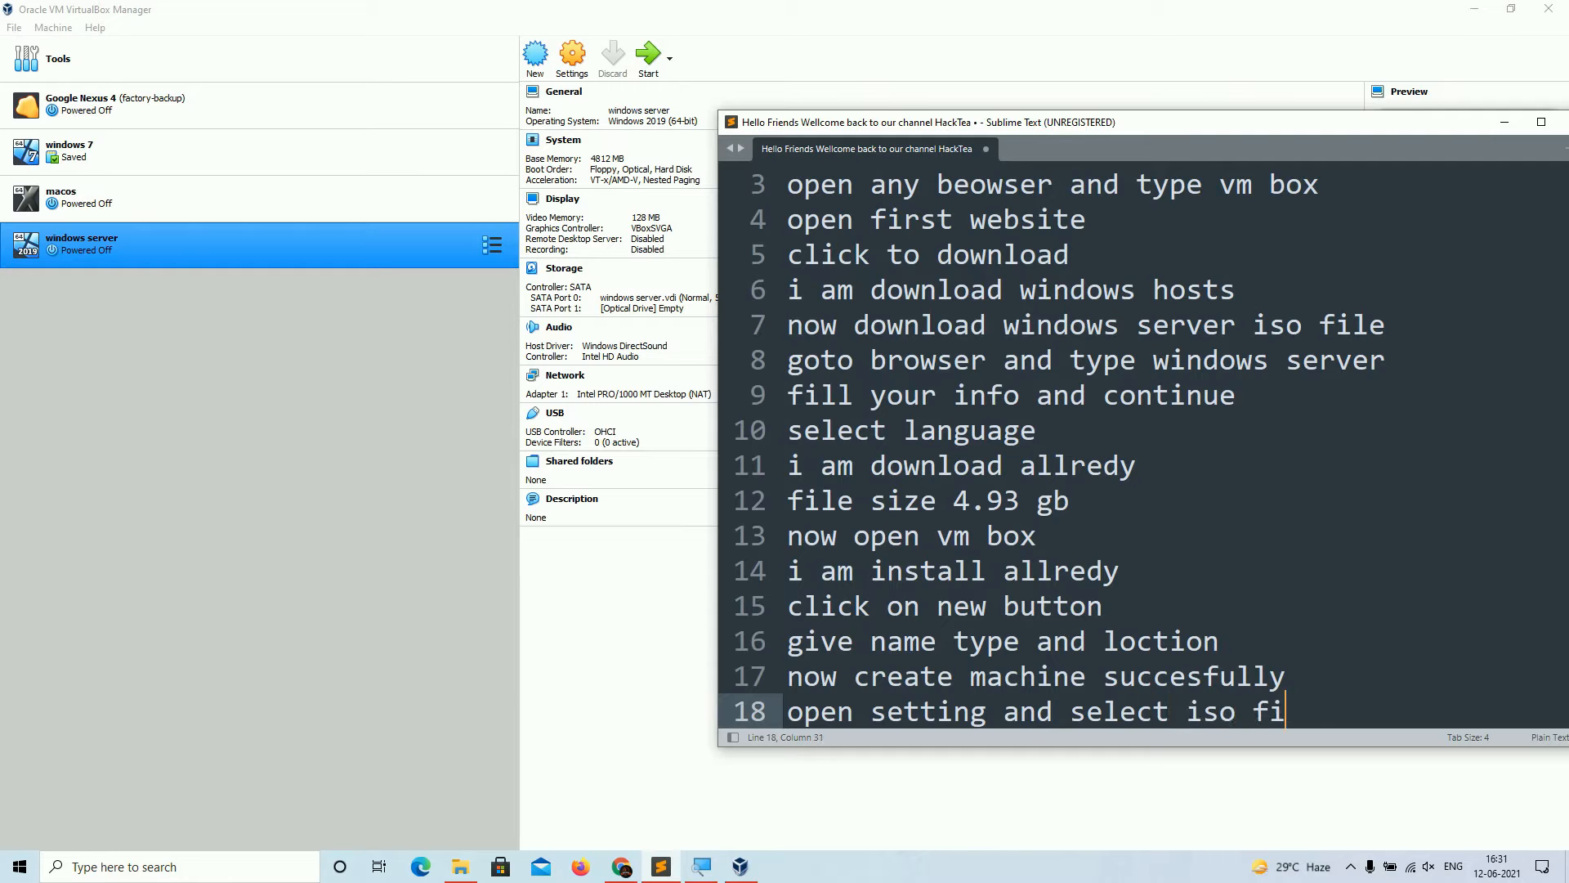
- In the VM's Storage settings, load the Windows Server ISO into the empty optical drive and save
left_click(163, 704)
left_click(572, 56)
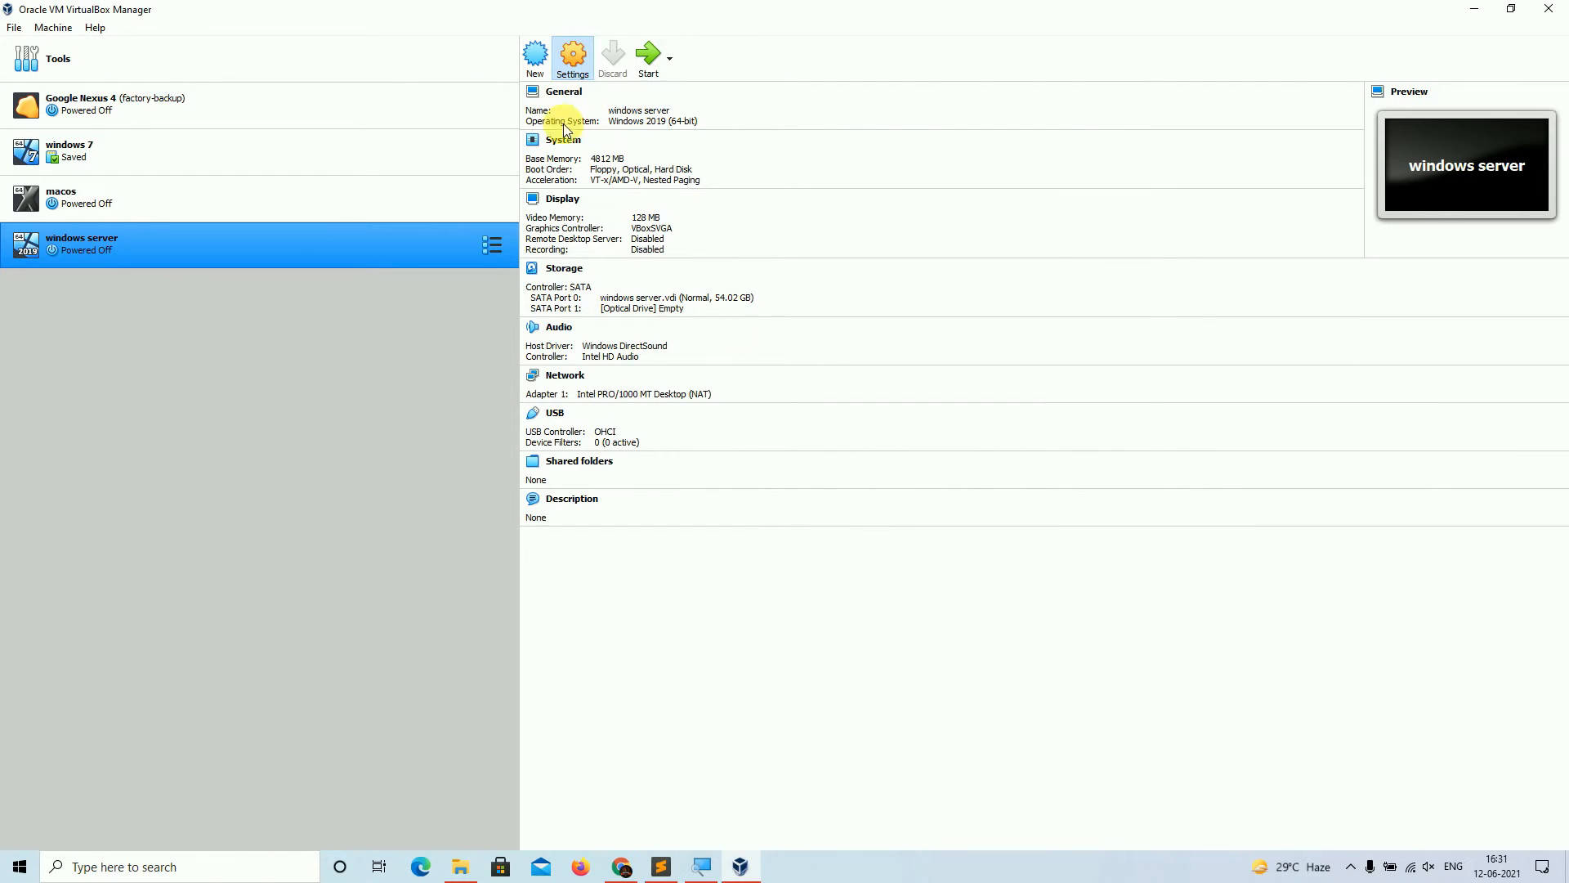
left_click(573, 280)
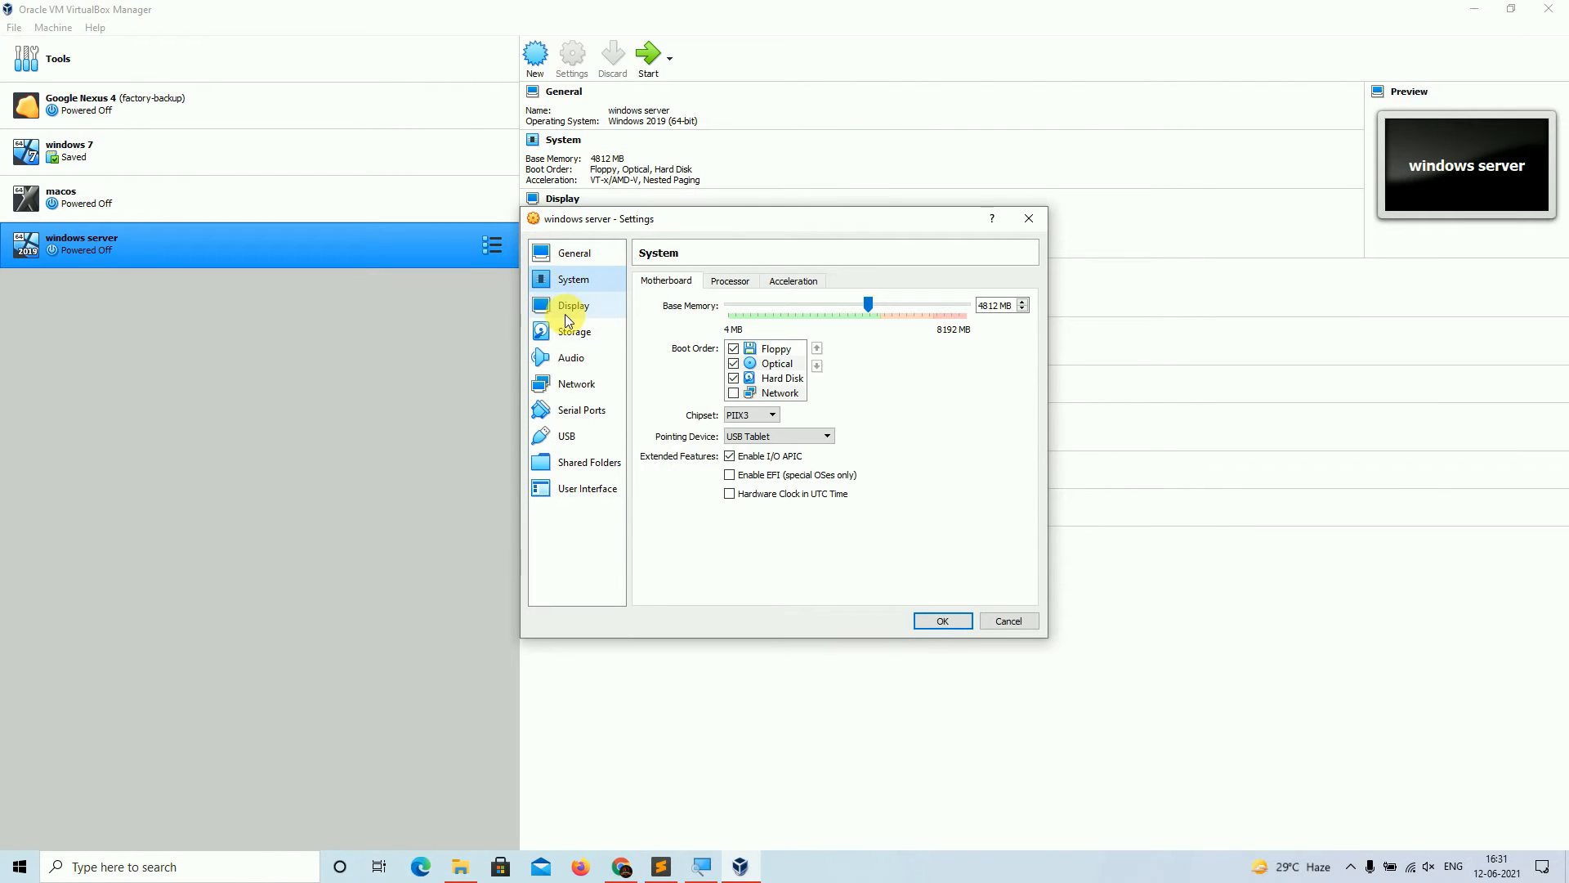
left_click(574, 309)
left_click(582, 331)
left_click(684, 337)
left_click(1032, 295)
left_click(1116, 335)
left_click(746, 350)
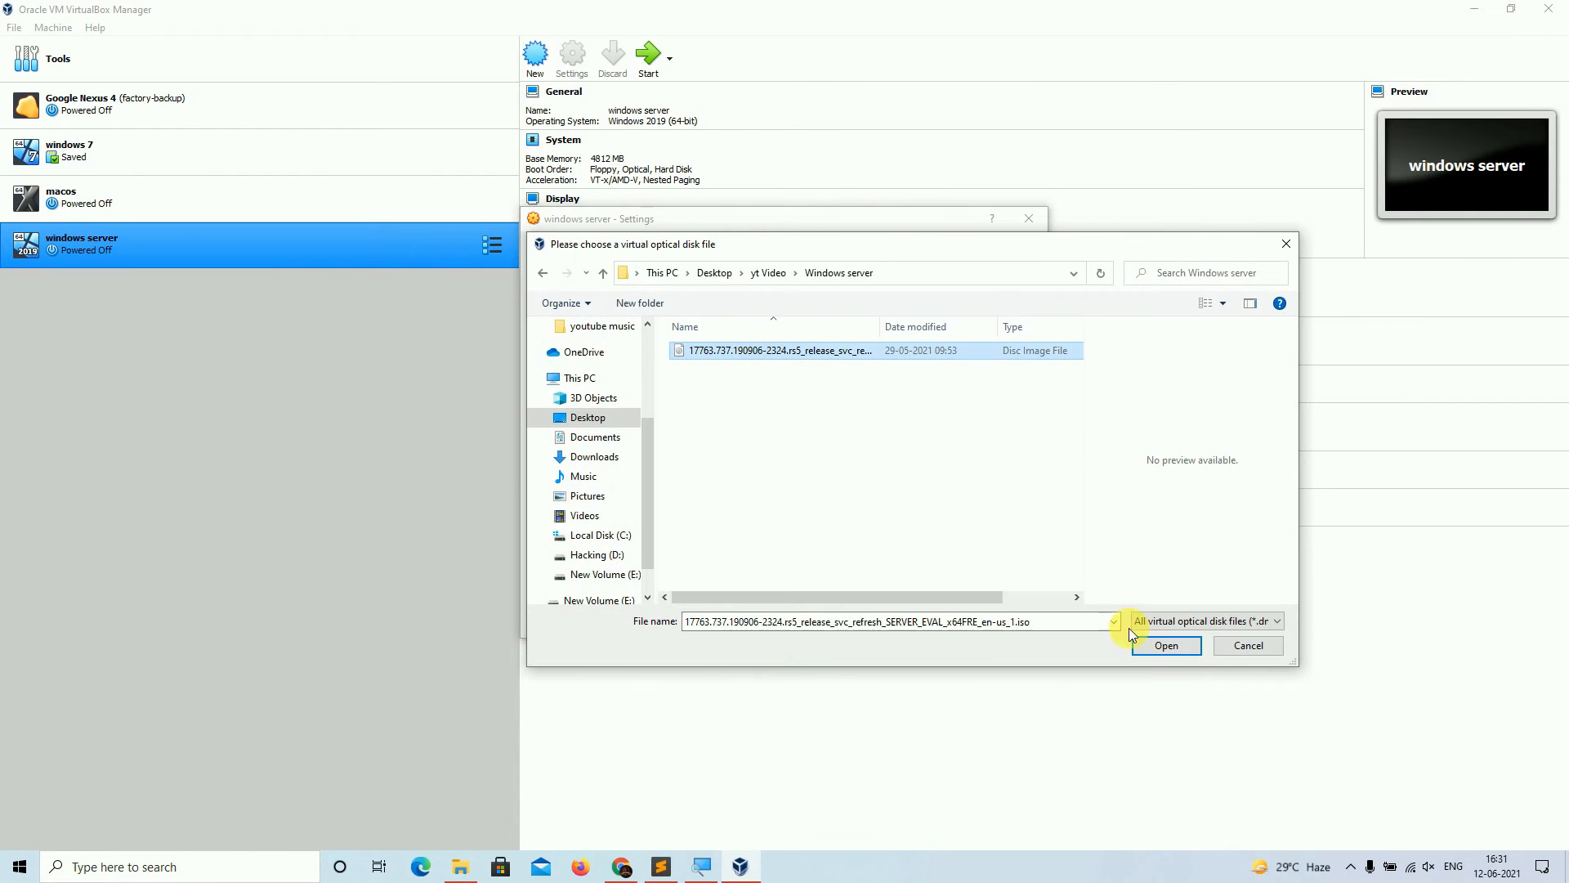
left_click(1164, 644)
left_click(942, 621)
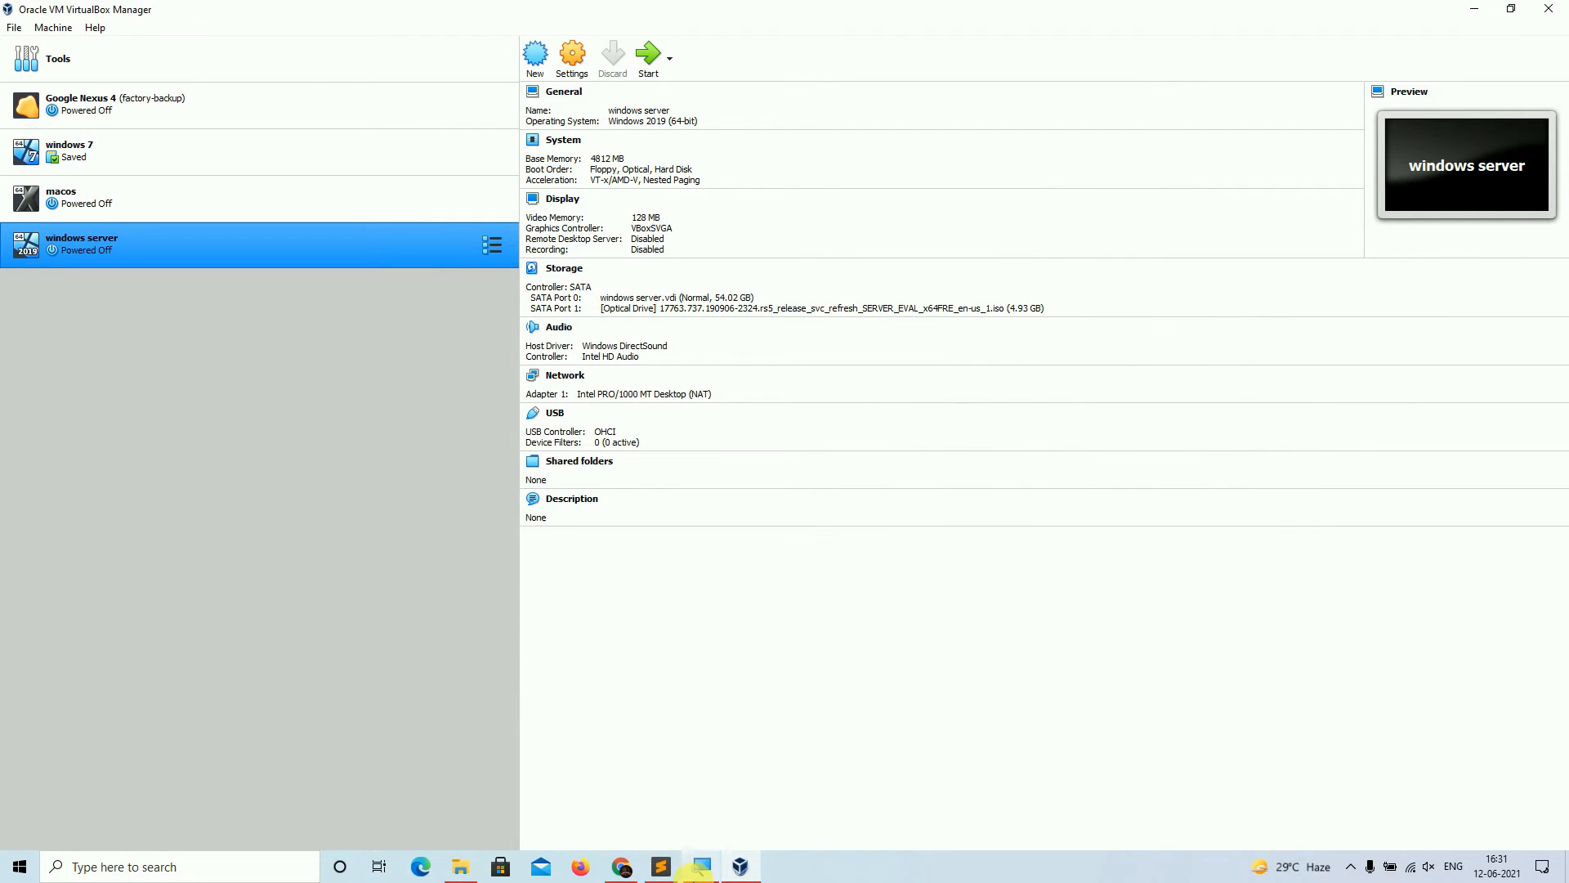
- Note 'start windows server' and start the windows server virtual machine
left_click(661, 867)
key("Return")
type("start windo")
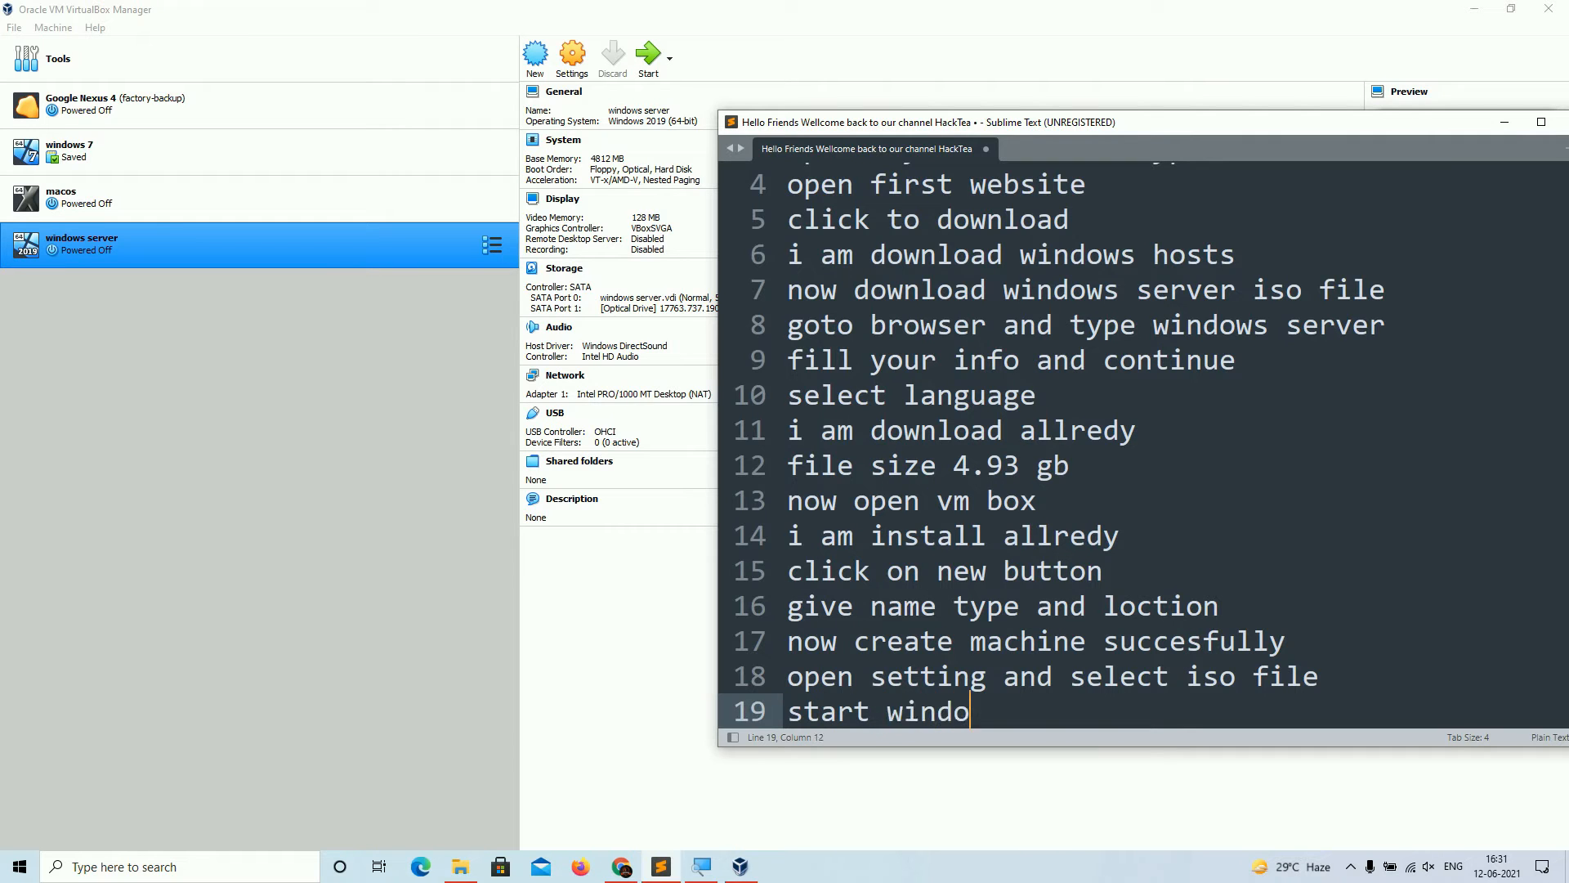
type("ws server")
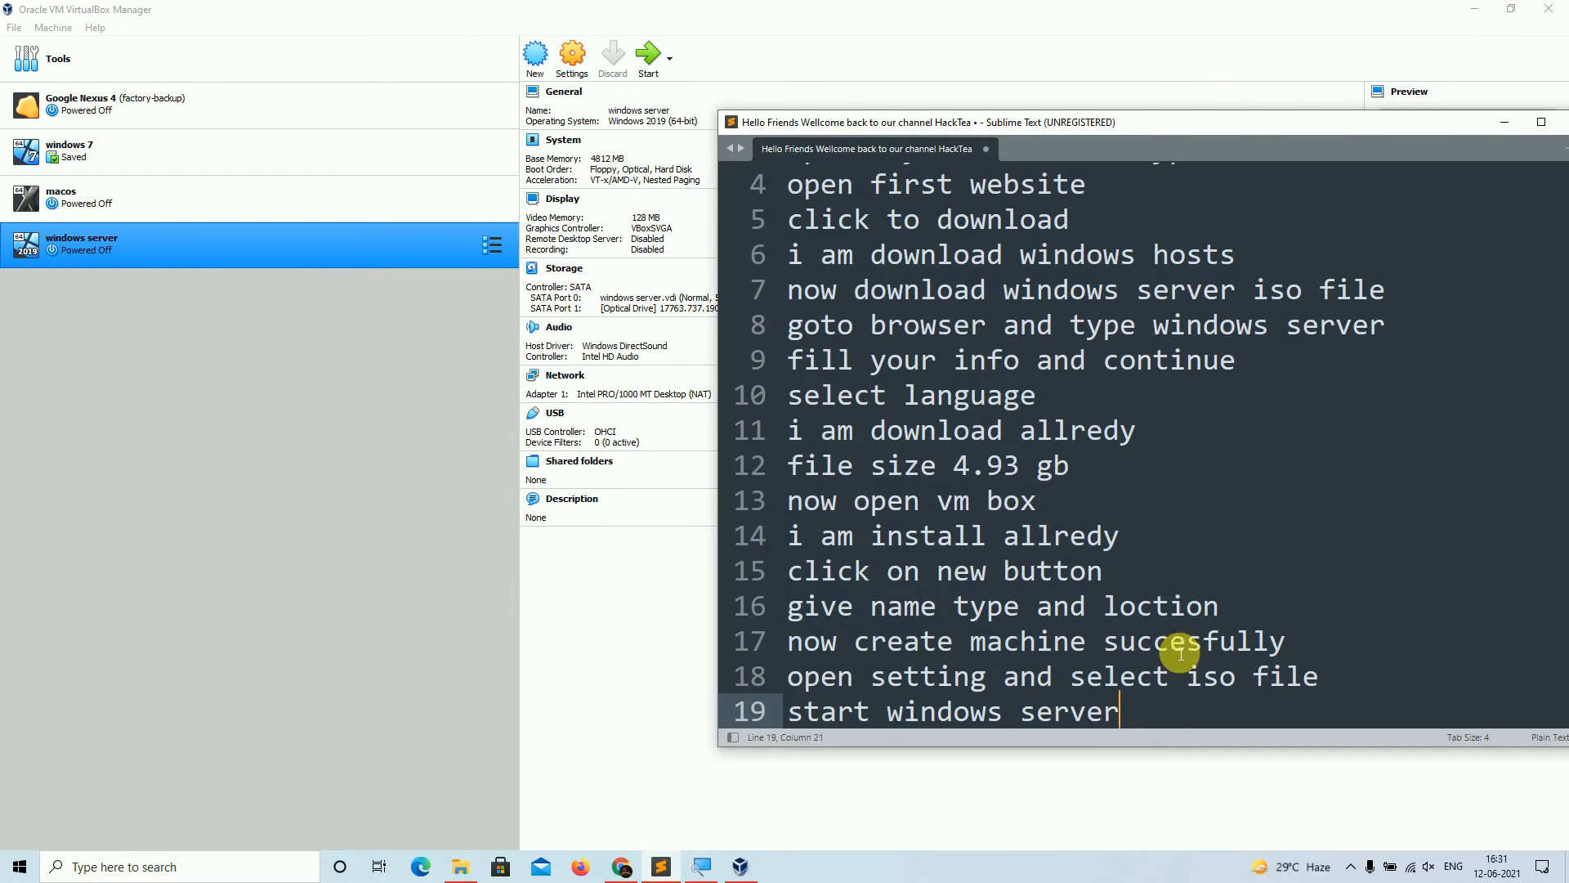
left_click(604, 699)
left_click(648, 55)
left_click(656, 266)
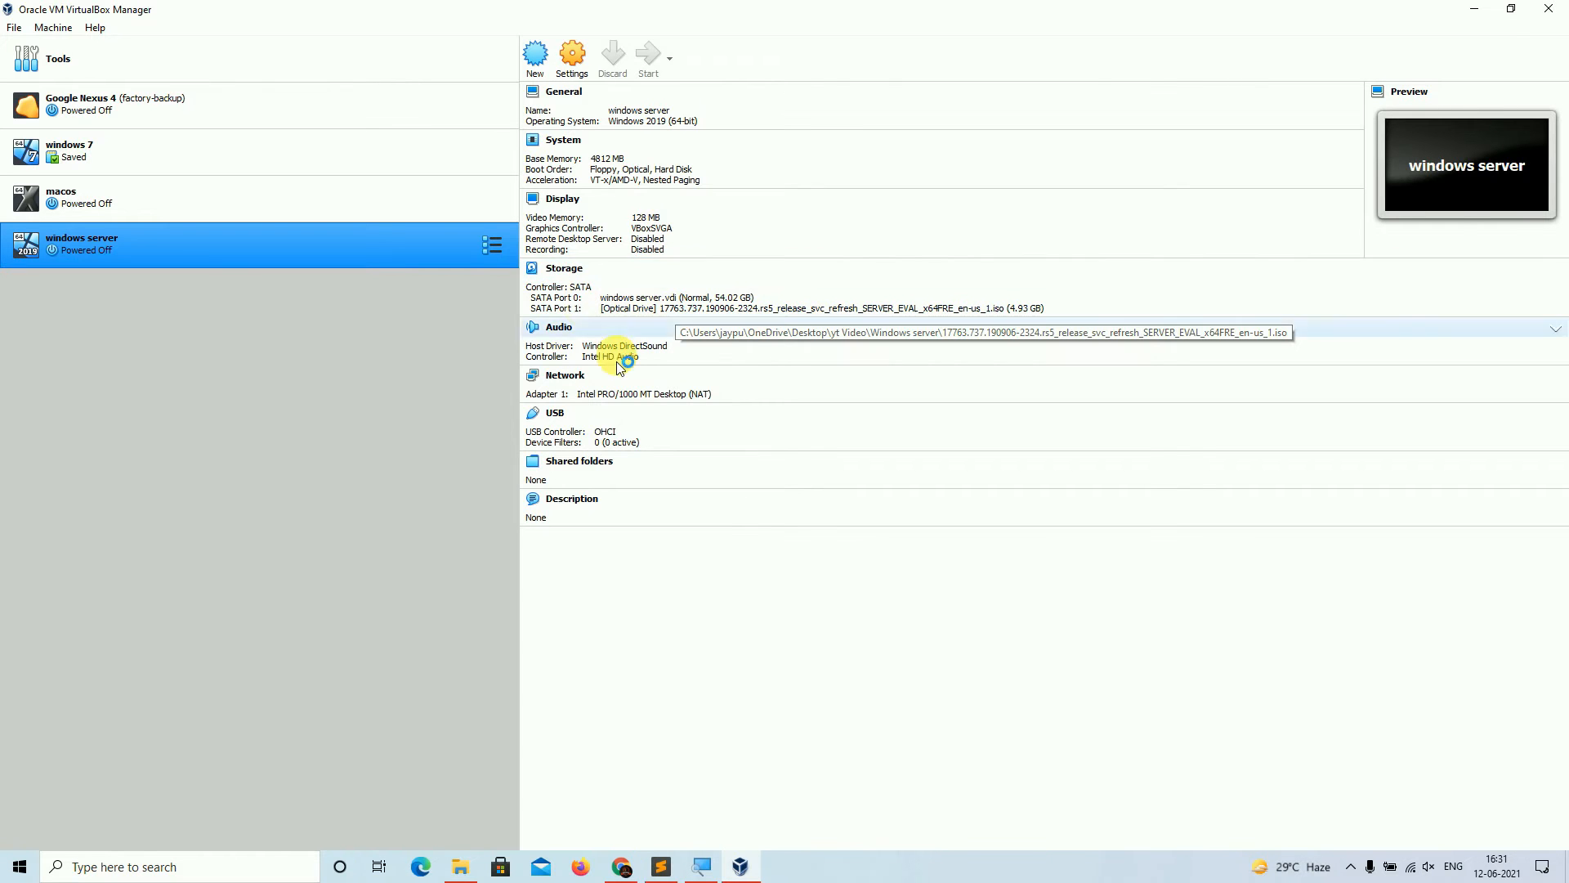
- Pick the 17763.737 server ISO as start-up disk and boot, noting 'select iso file of ser'
left_click(809, 500)
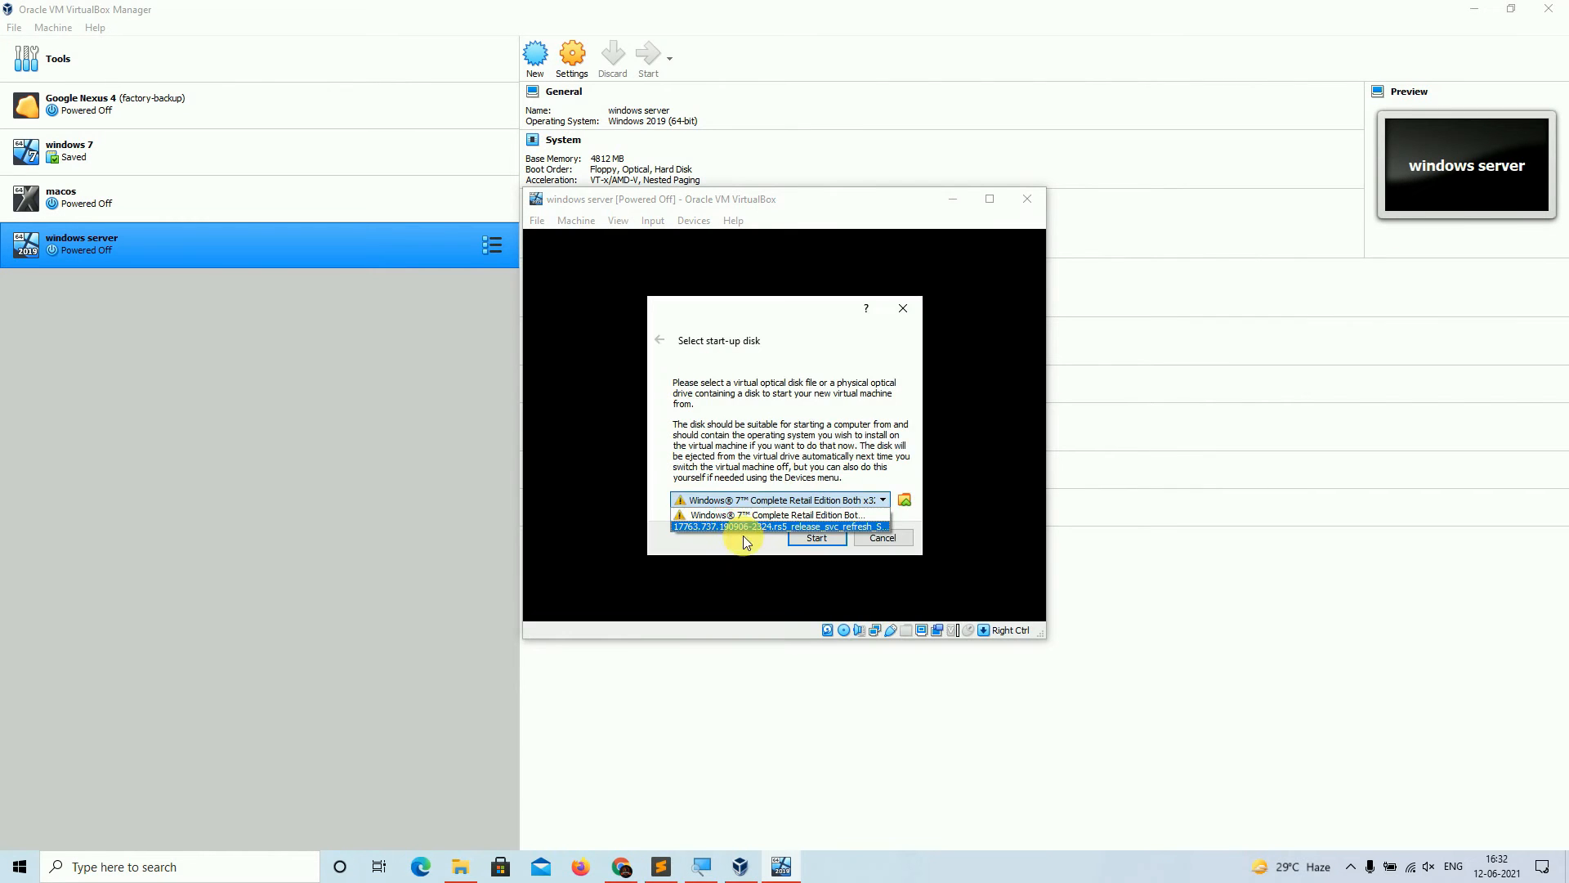
left_click(731, 527)
left_click(662, 867)
key("Return")
type("select i")
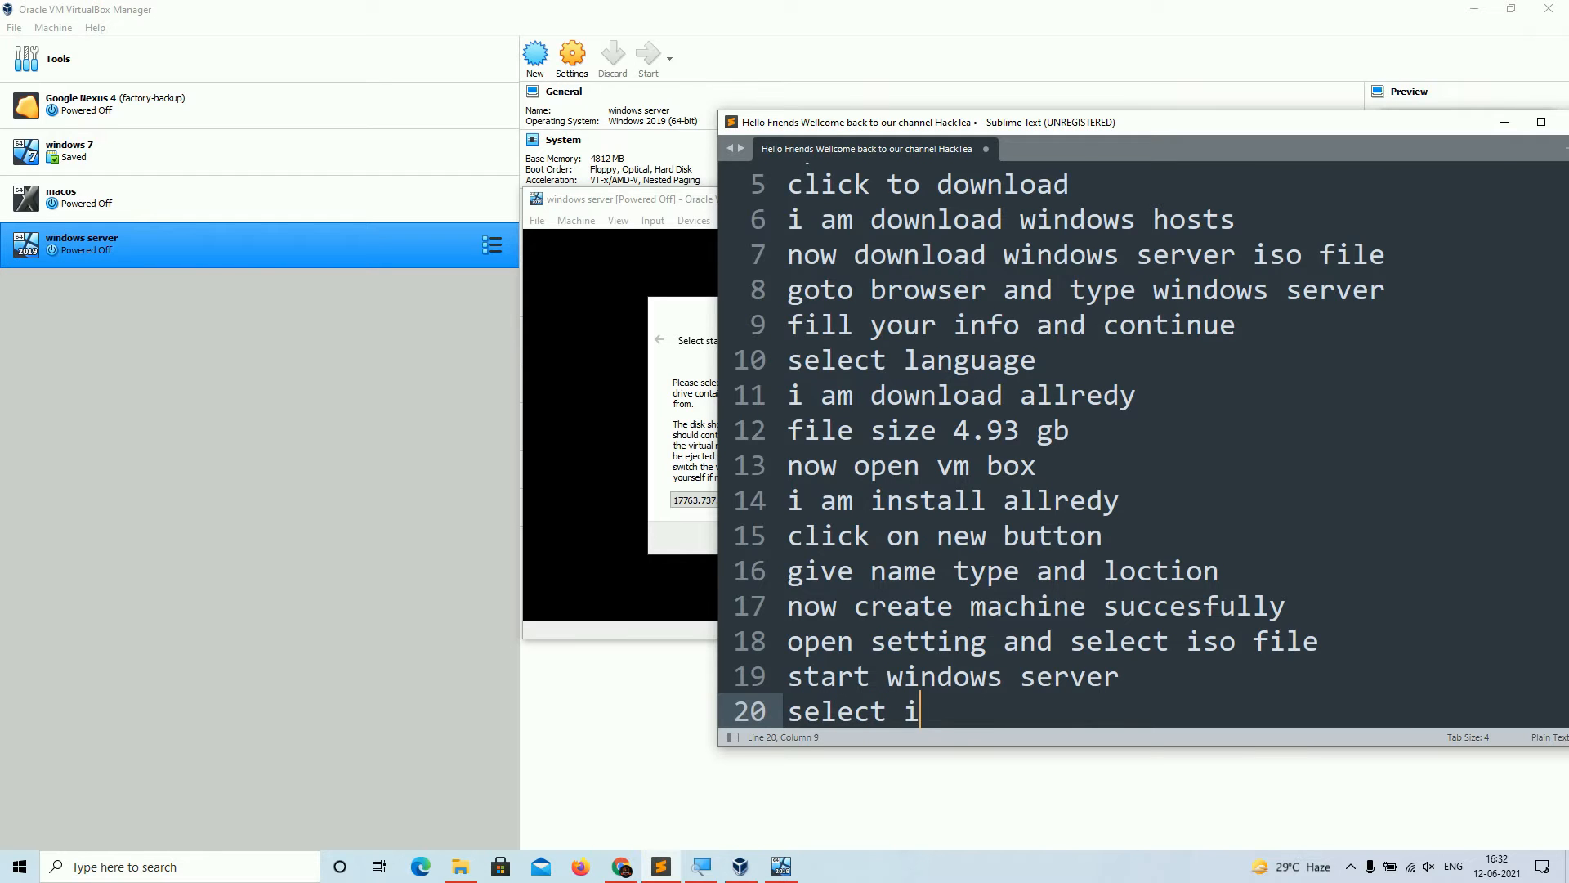
type("so file of server")
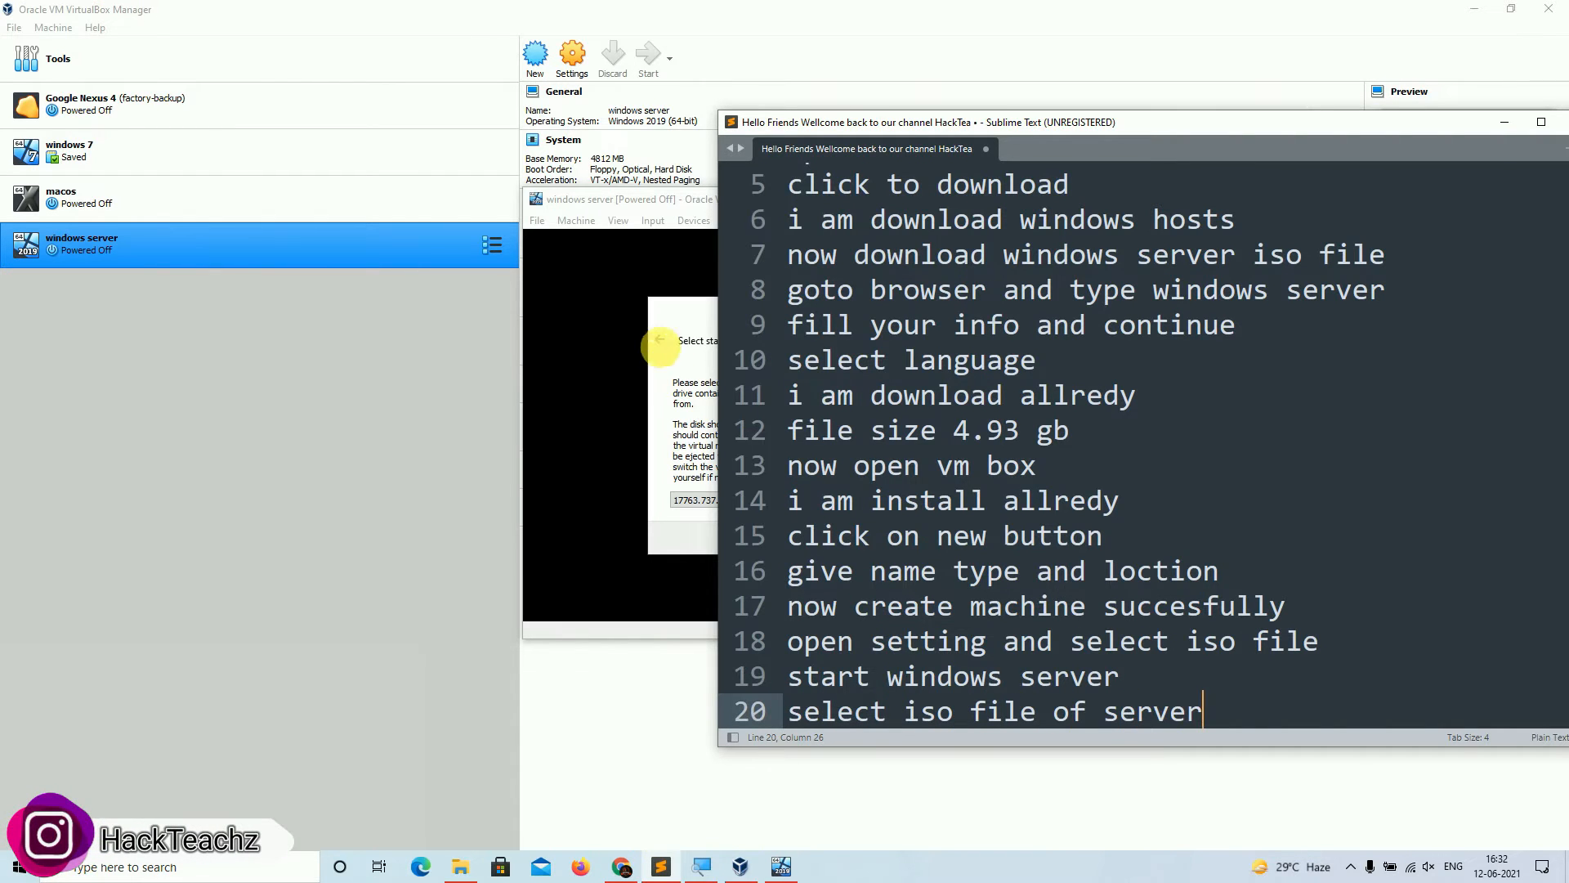
left_click(651, 350)
left_click(821, 527)
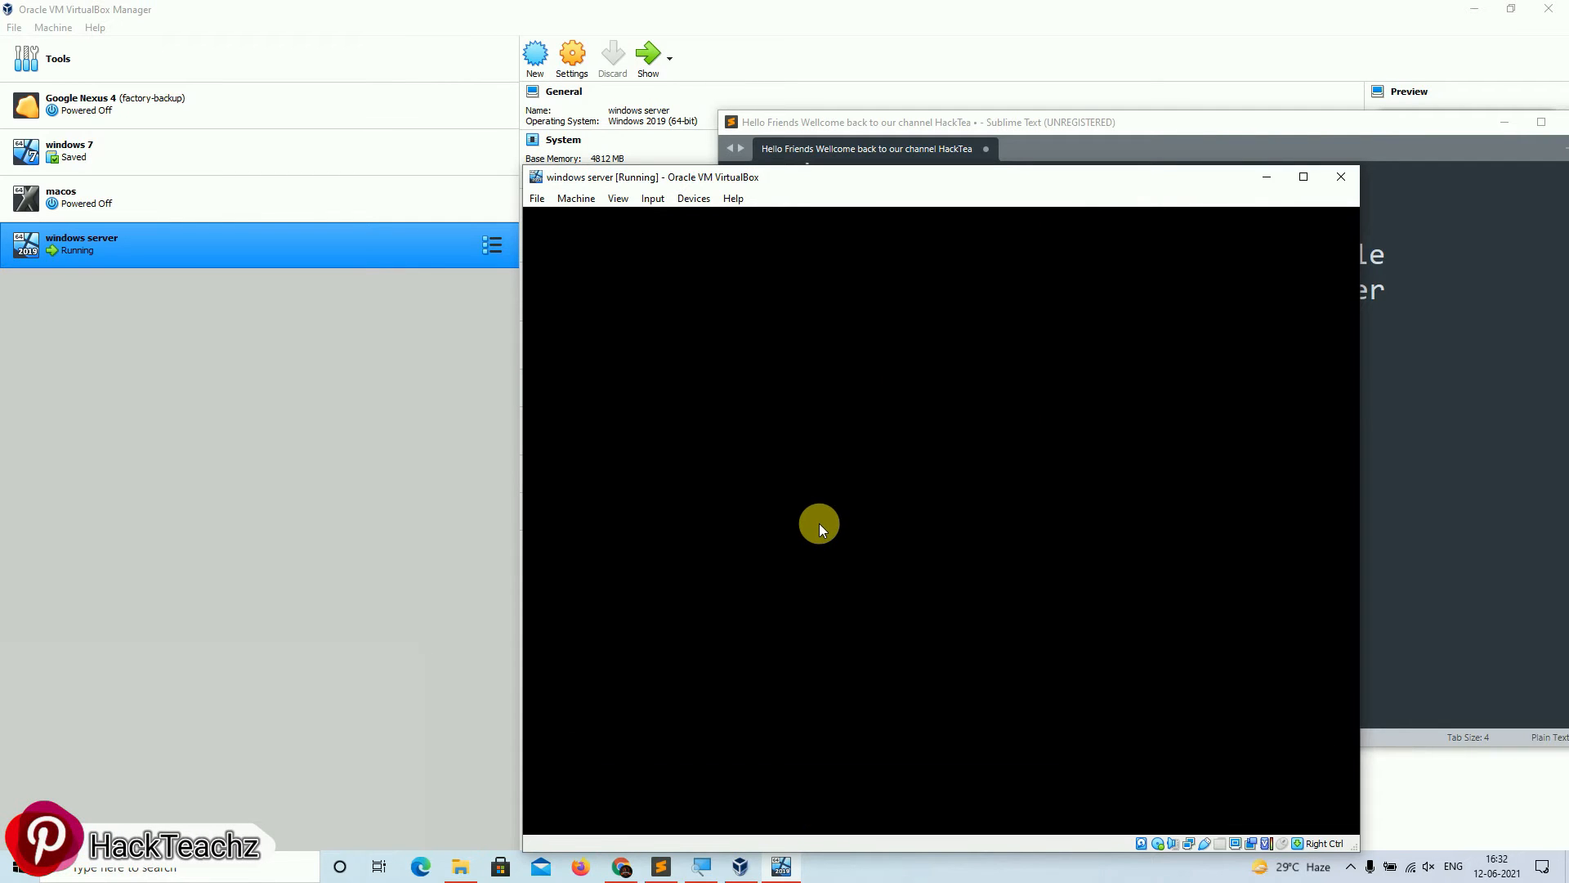
left_click_drag(948, 178, 845, 76)
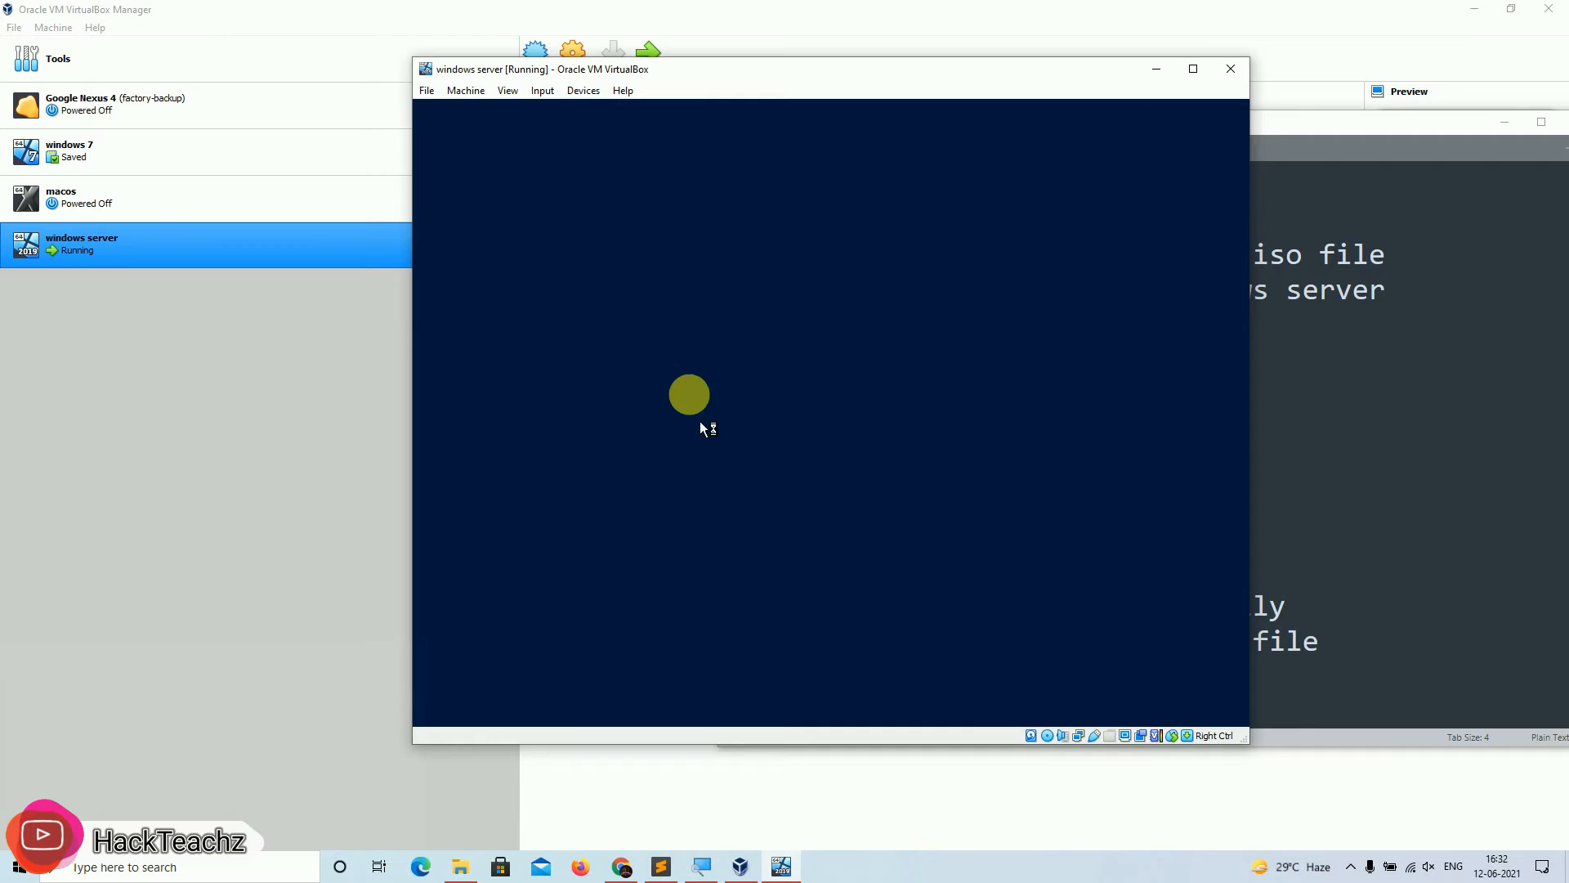
left_click(664, 867)
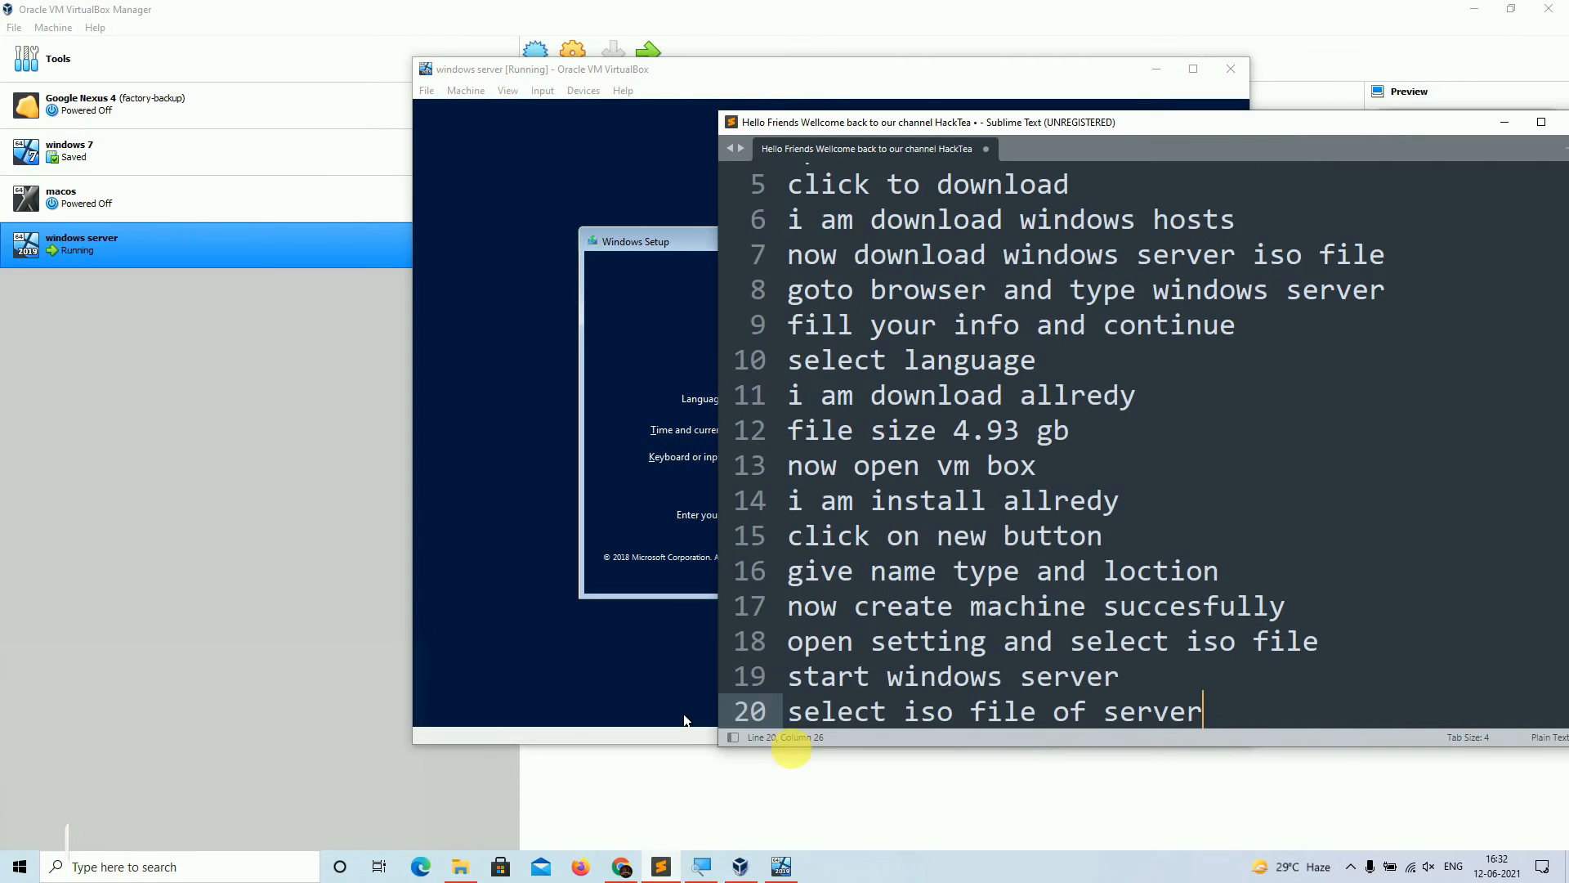
- Arrange the VM and notes windows and keep the English (United States) language settings
left_click_drag(649, 73, 292, 76)
left_click(1158, 263)
left_click_drag(970, 129, 1039, 67)
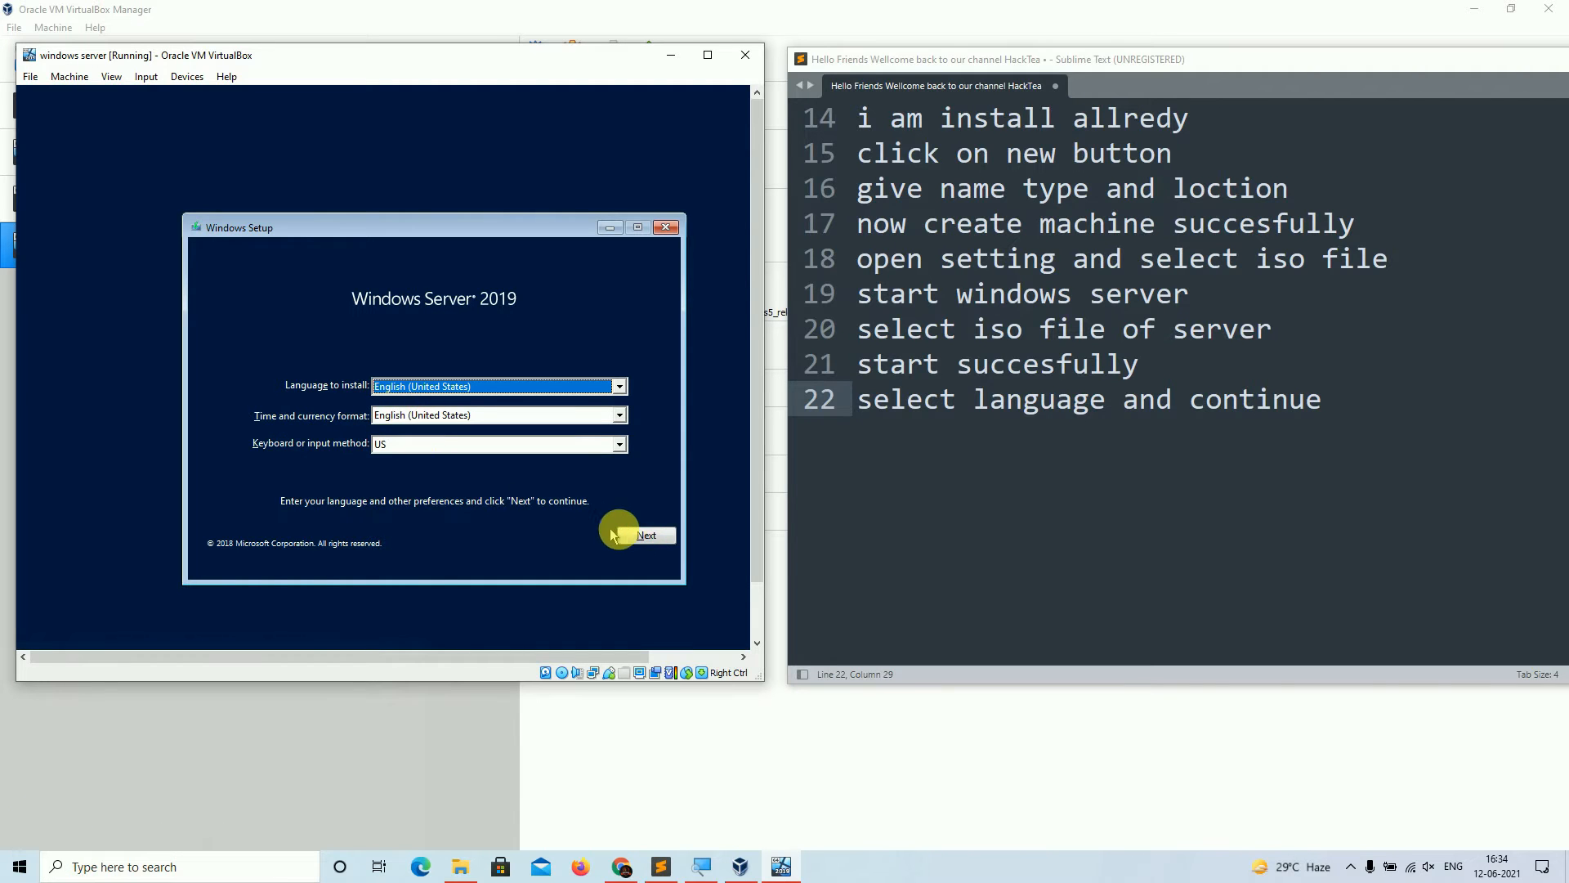
left_click(635, 538)
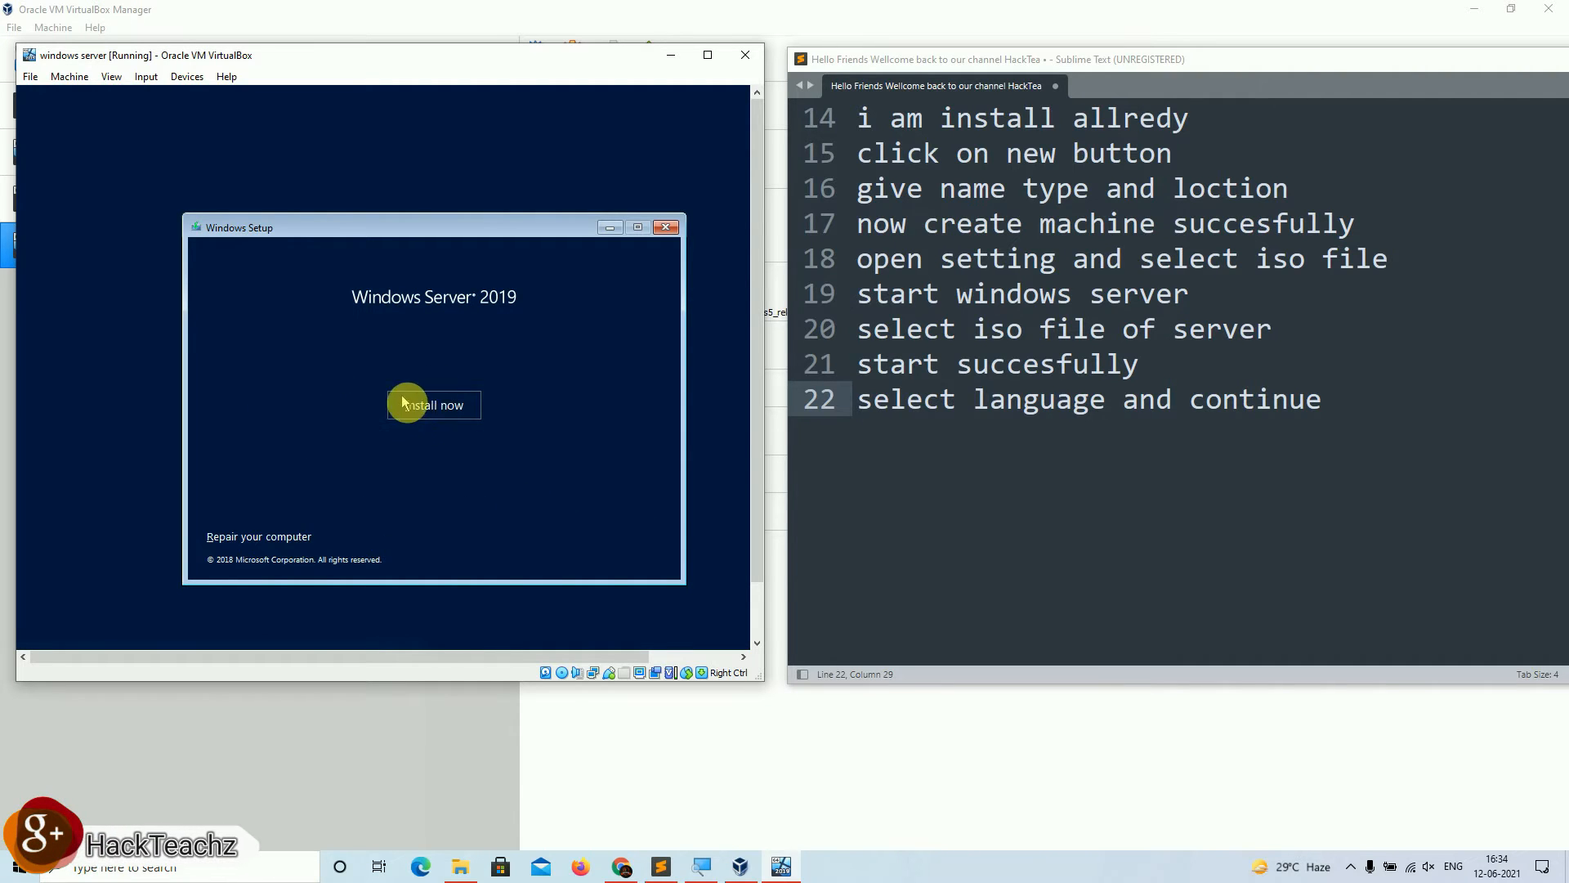
- Add 'click to install' to the notes and start the installation with Install now
left_click(1286, 489)
key("Return")
type("click t")
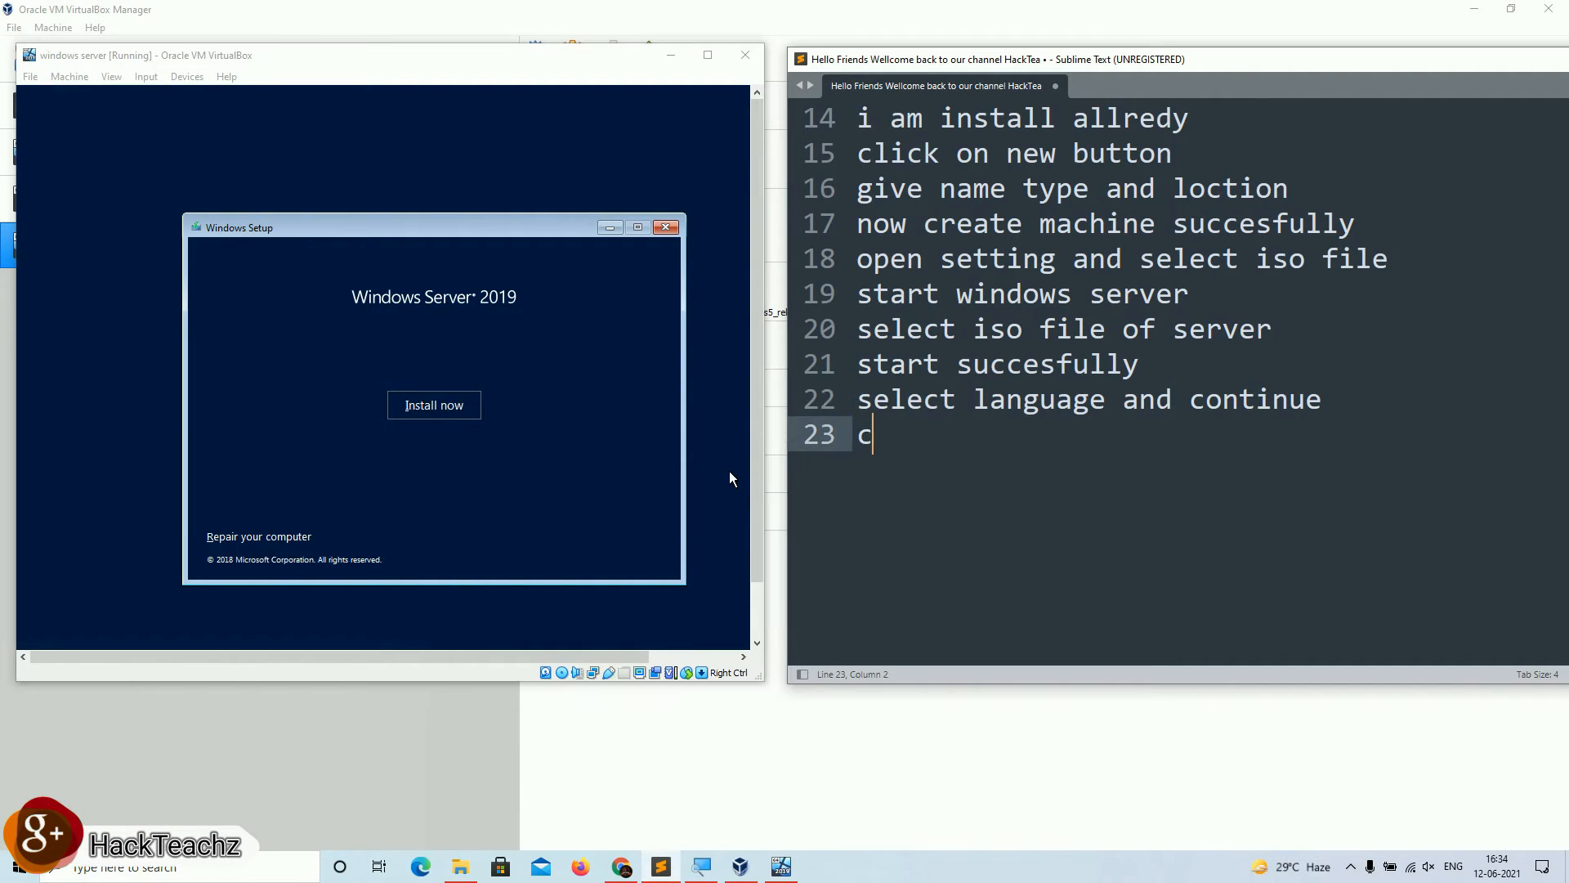
type("o insta")
type(";l")
key("BackSpace")
key("BackSpace")
type("ll")
left_click(410, 406)
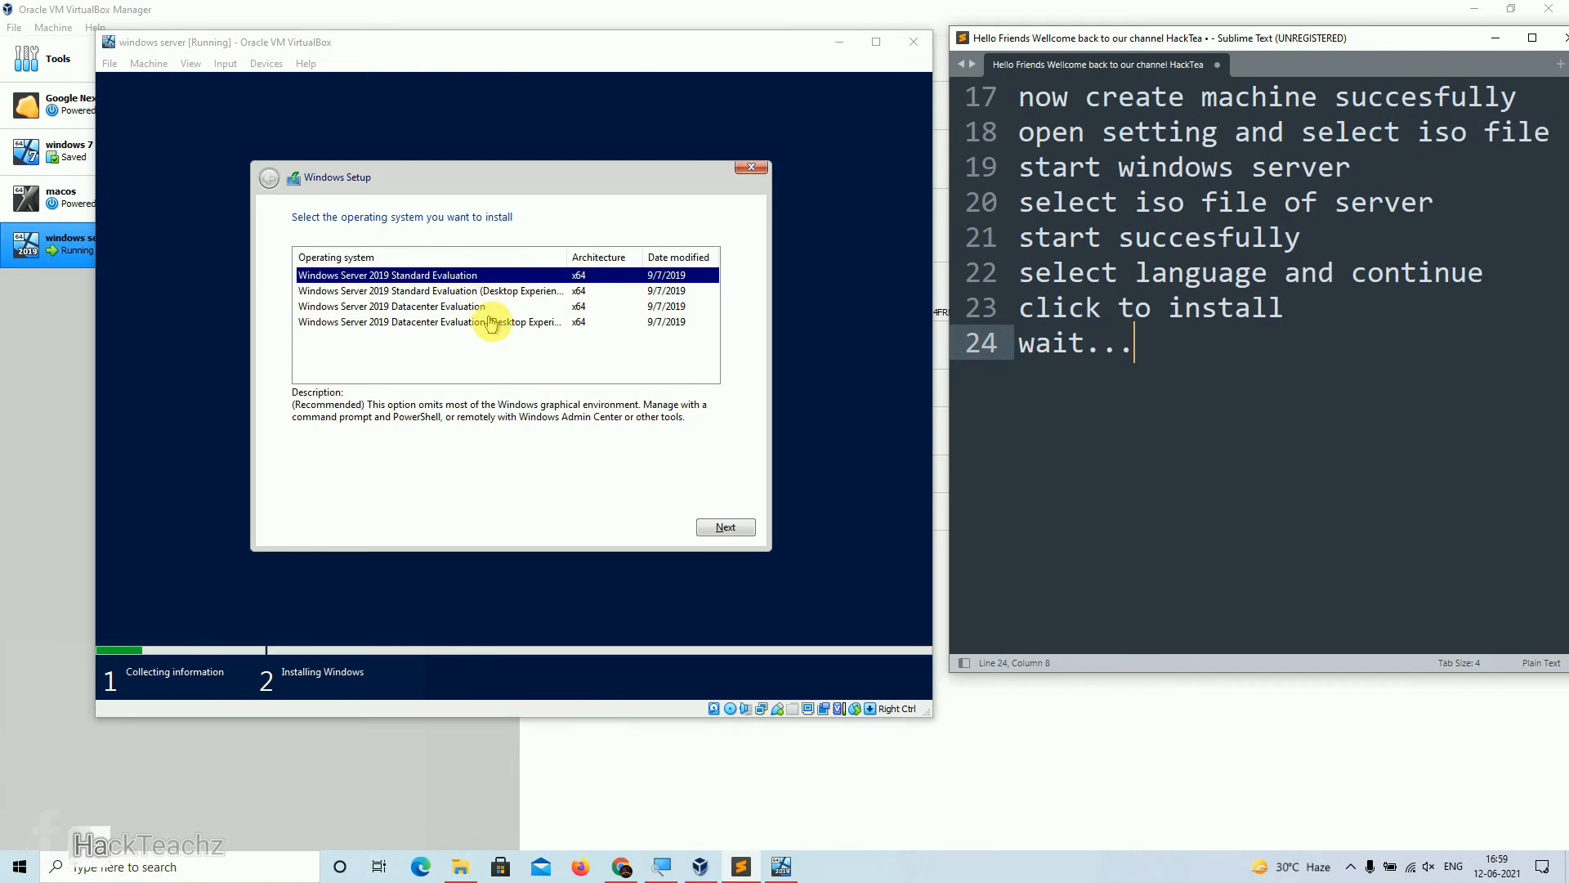
- Choose Windows Server 2019 Datacenter Evaluation (Desktop Experience), noting 'select operating system ( desktop'
left_click(490, 322)
left_click(1237, 364)
key("Return")
type("as=")
key("BackSpace")
key("BackSpace")
key("BackSpace")
type("select operating system ( desktop")
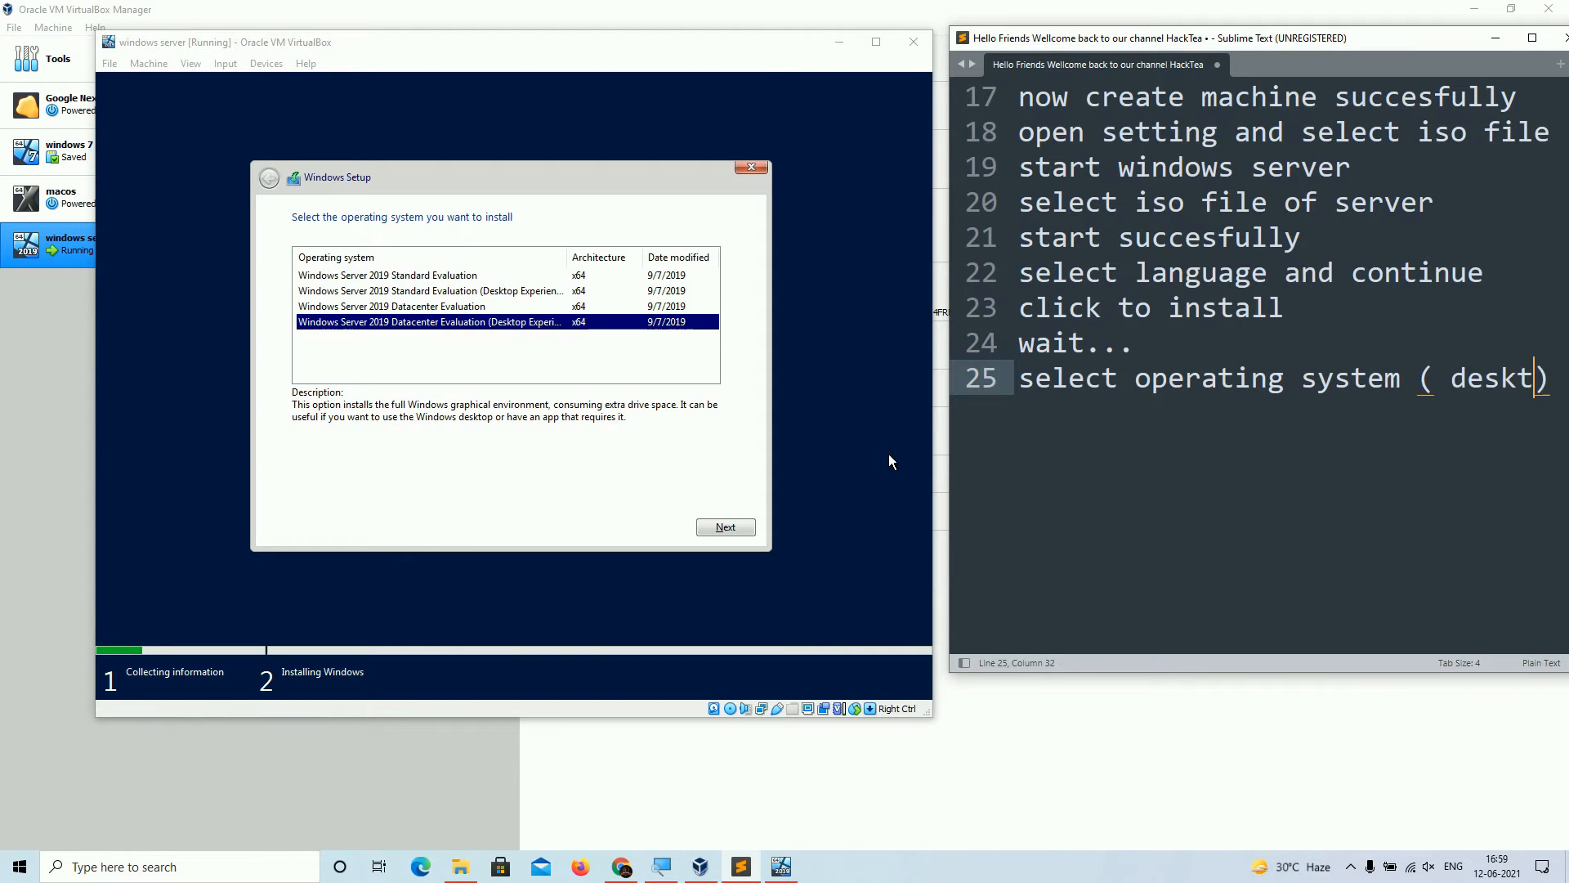
left_click(511, 341)
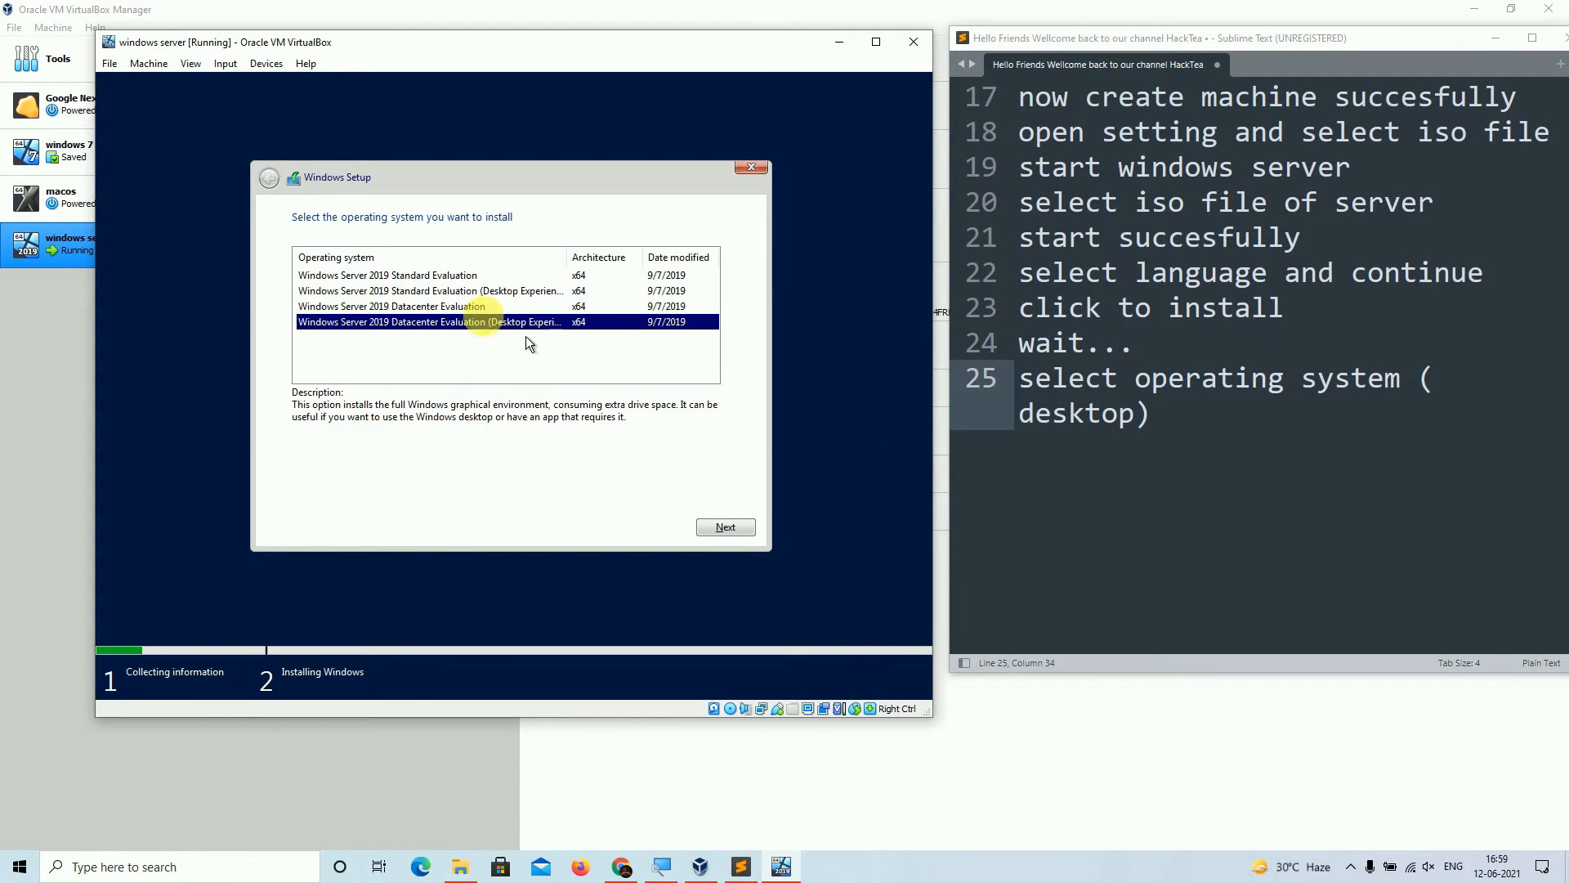
left_click(725, 527)
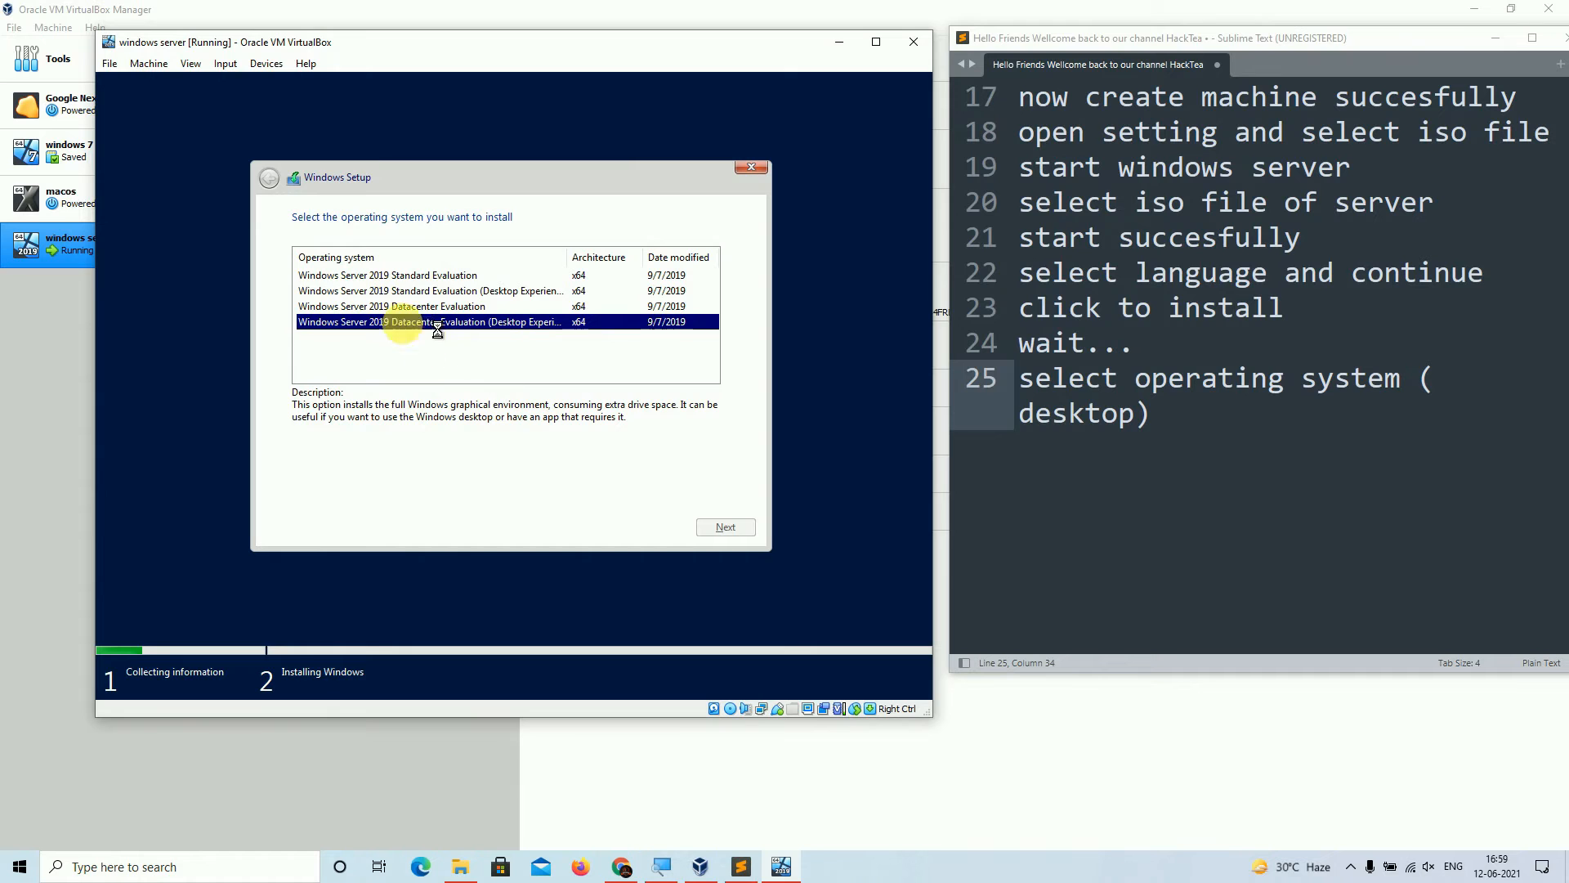
- Accept the license and run a Custom install onto Drive 0 Unallocated Space
left_click(297, 489)
left_click(725, 527)
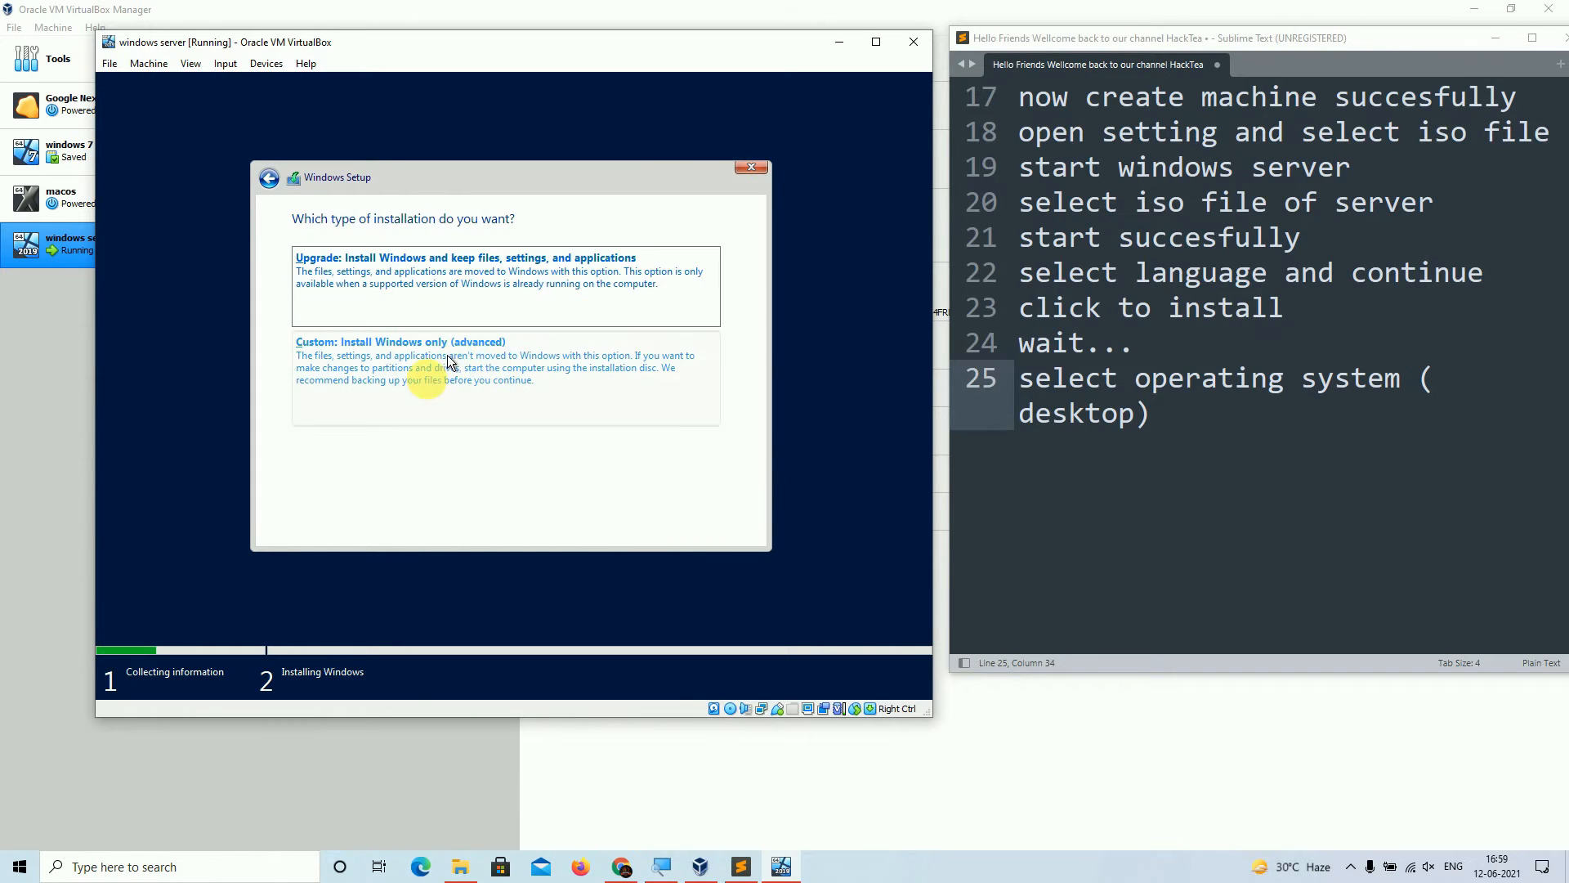
left_click(433, 372)
left_click(400, 291)
left_click(725, 527)
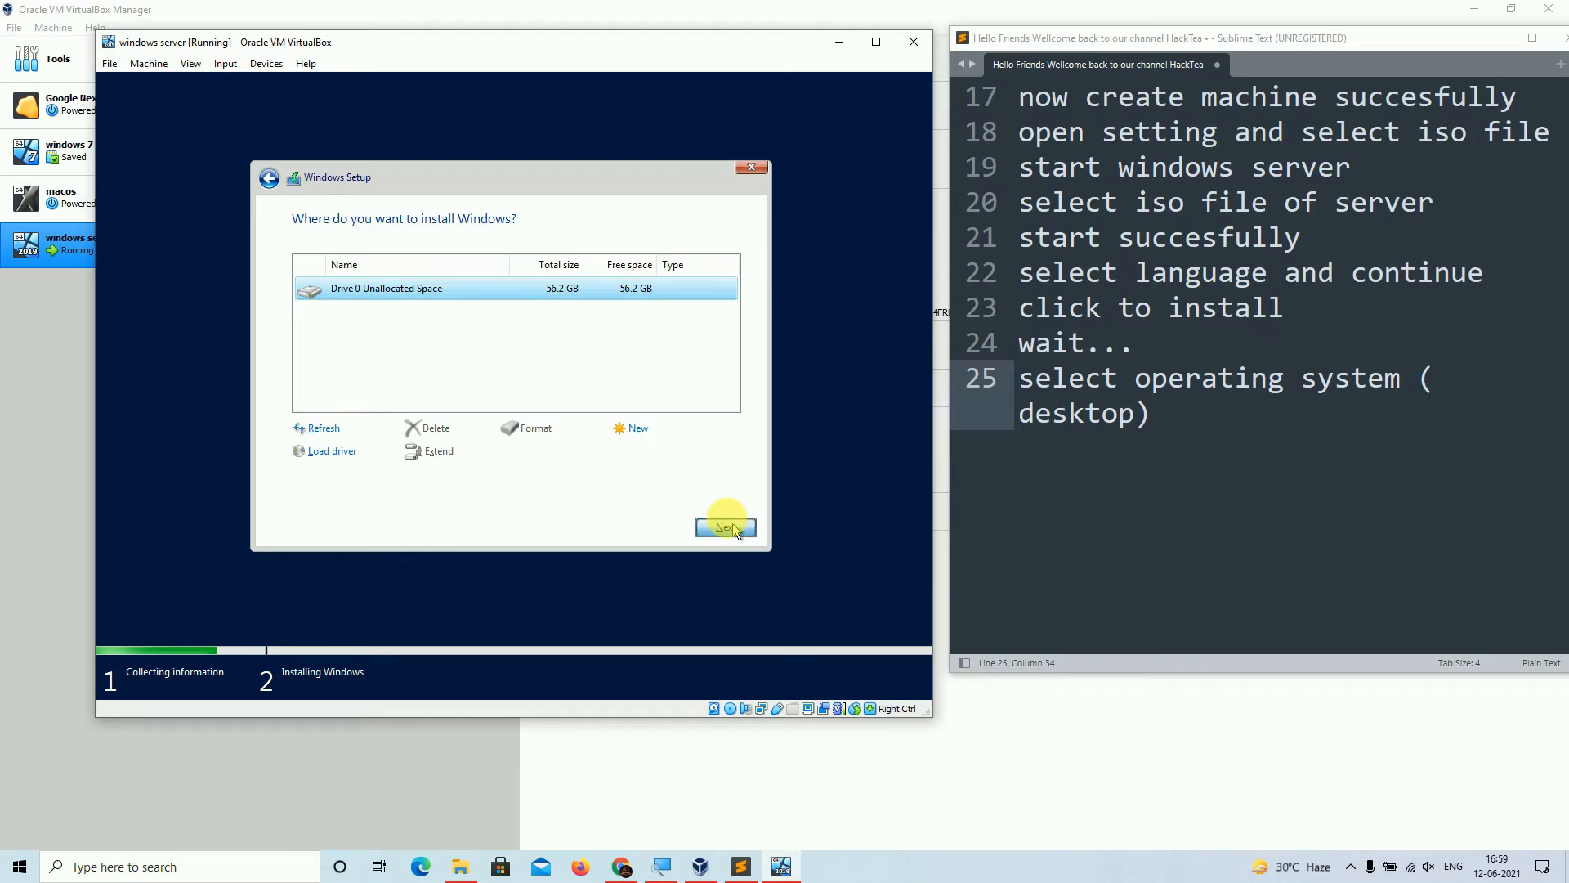
- Note the installation and update progress, then restart the VM once files finish installing
left_click(1215, 460)
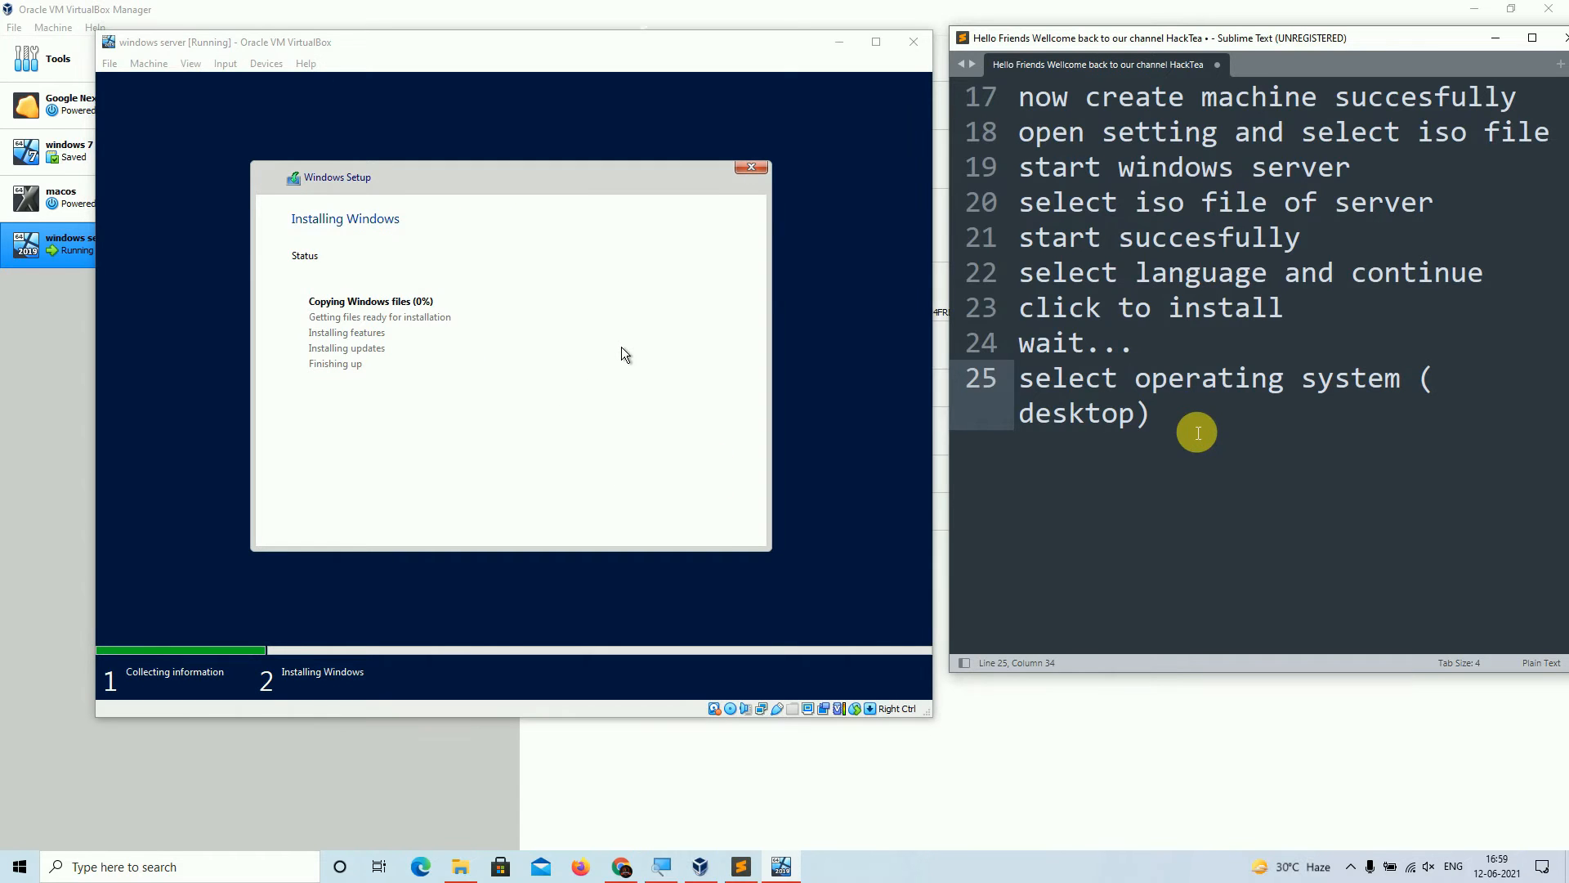
key("Return")
type("now installtion start")
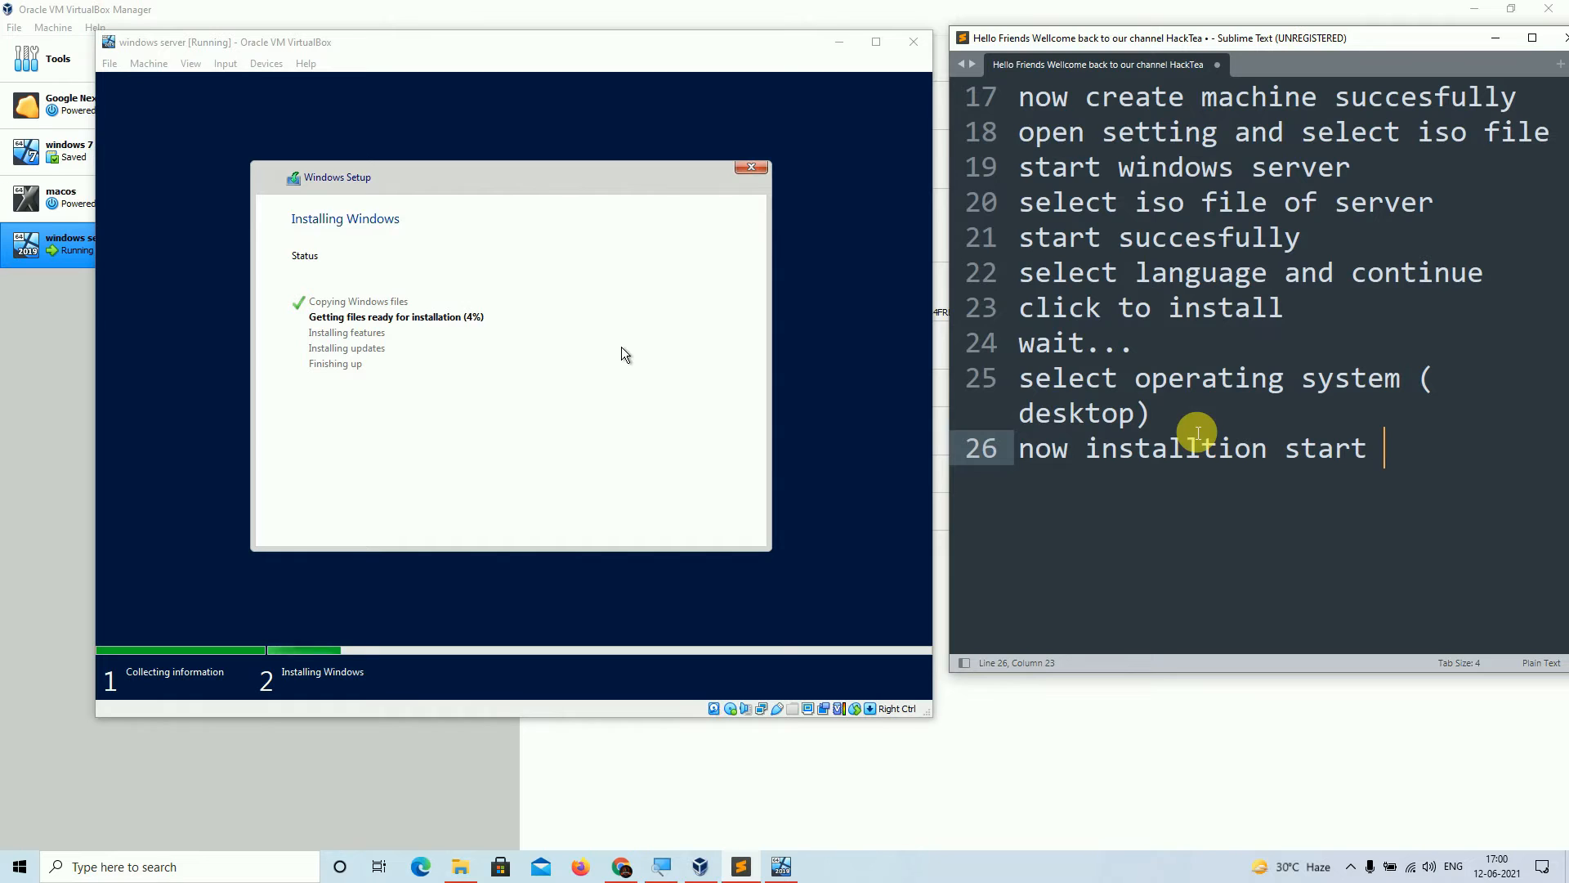
left_click(411, 377)
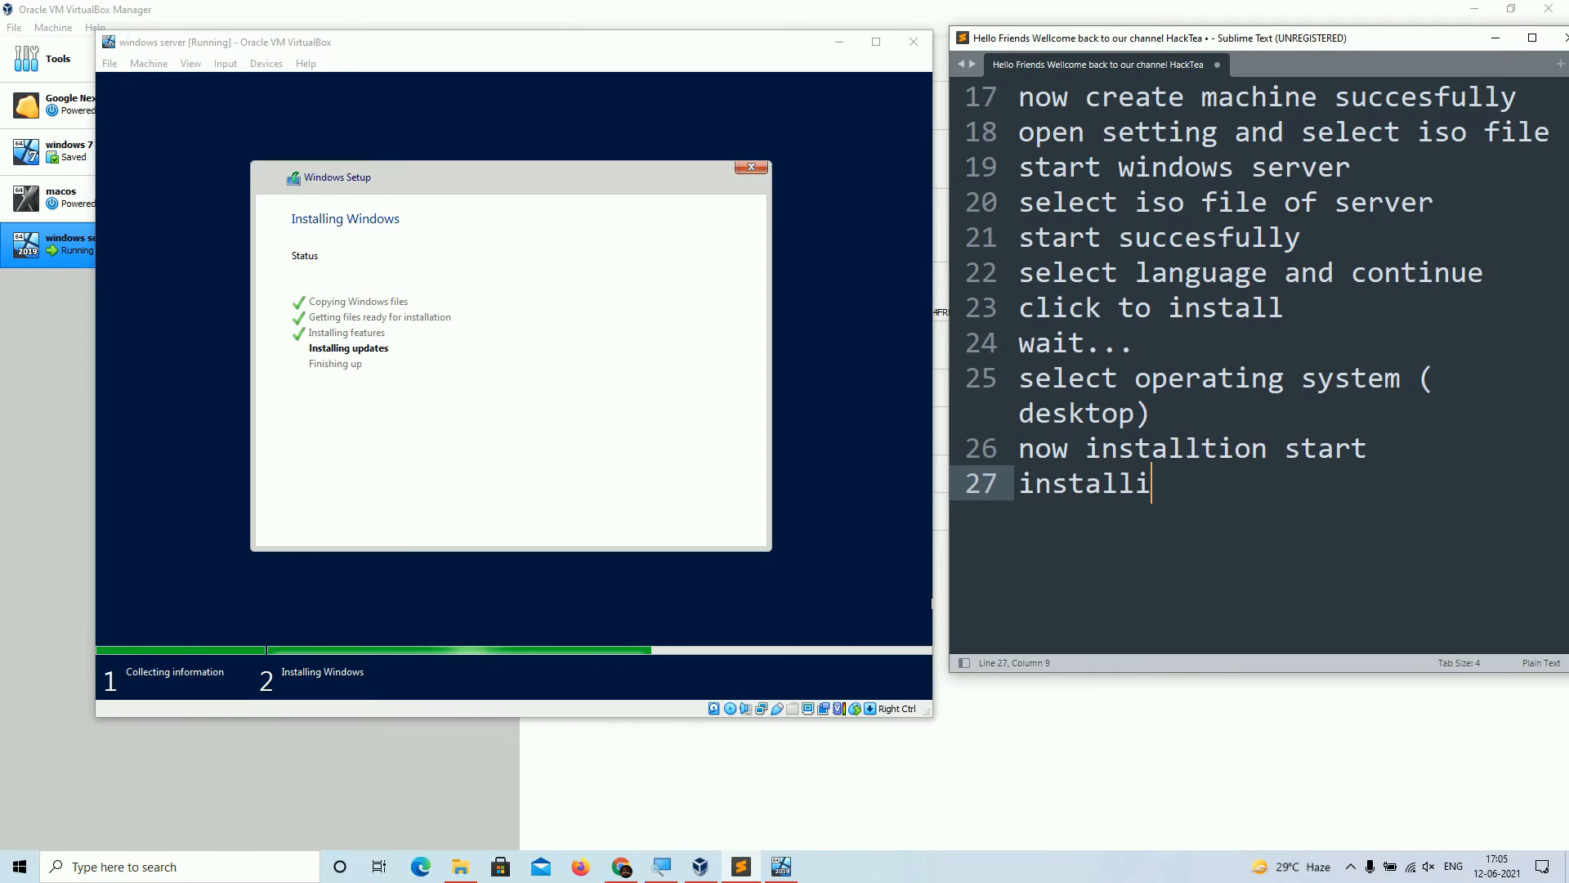
type("ng update")
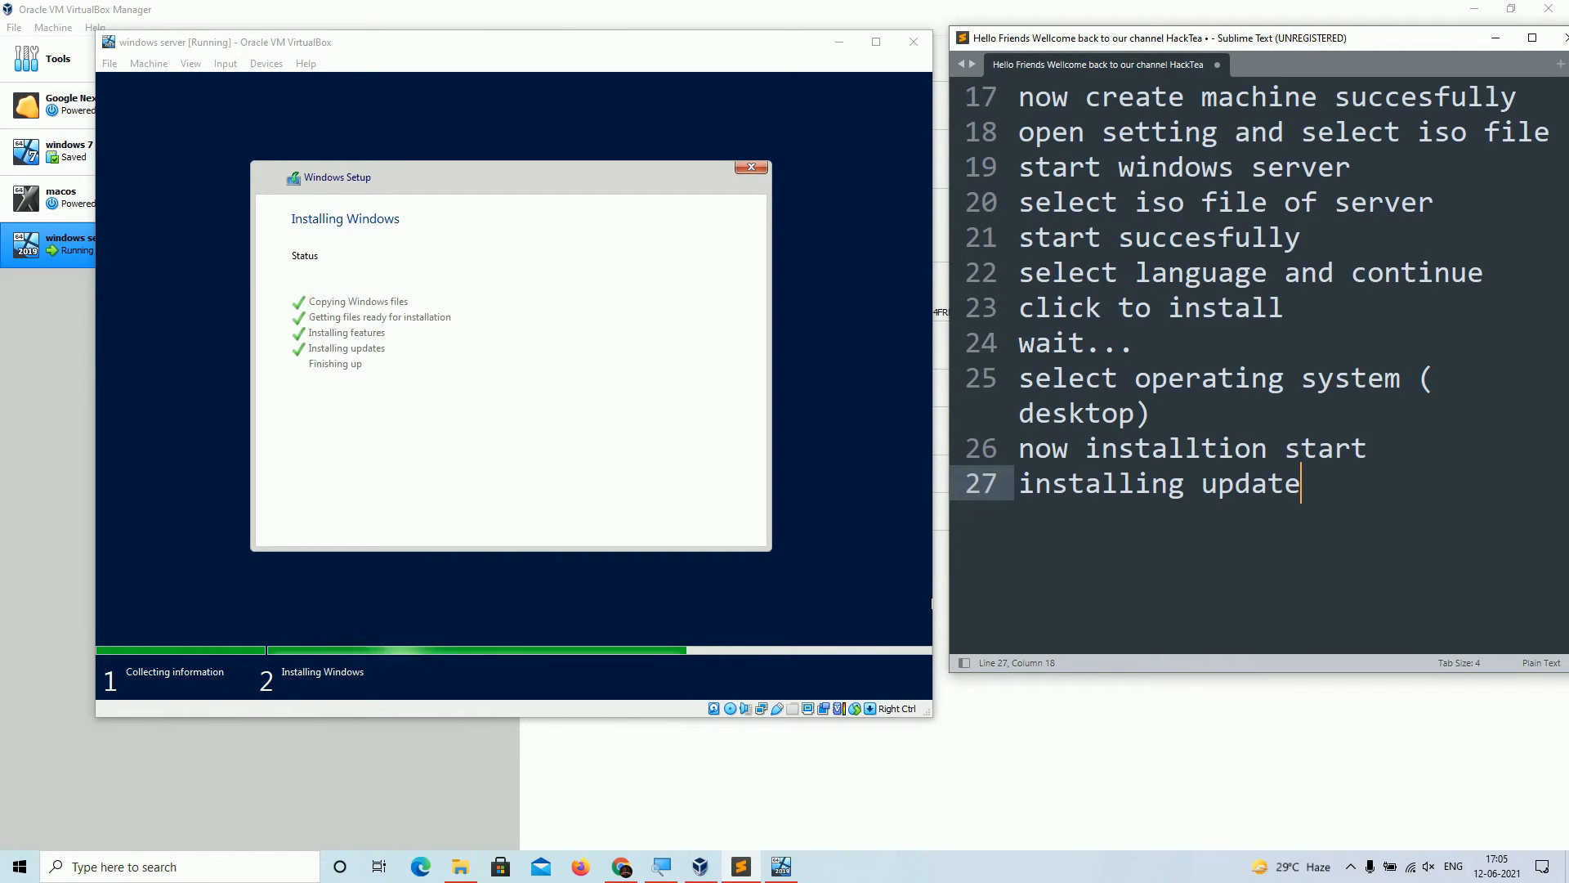
key("Return")
type("aft")
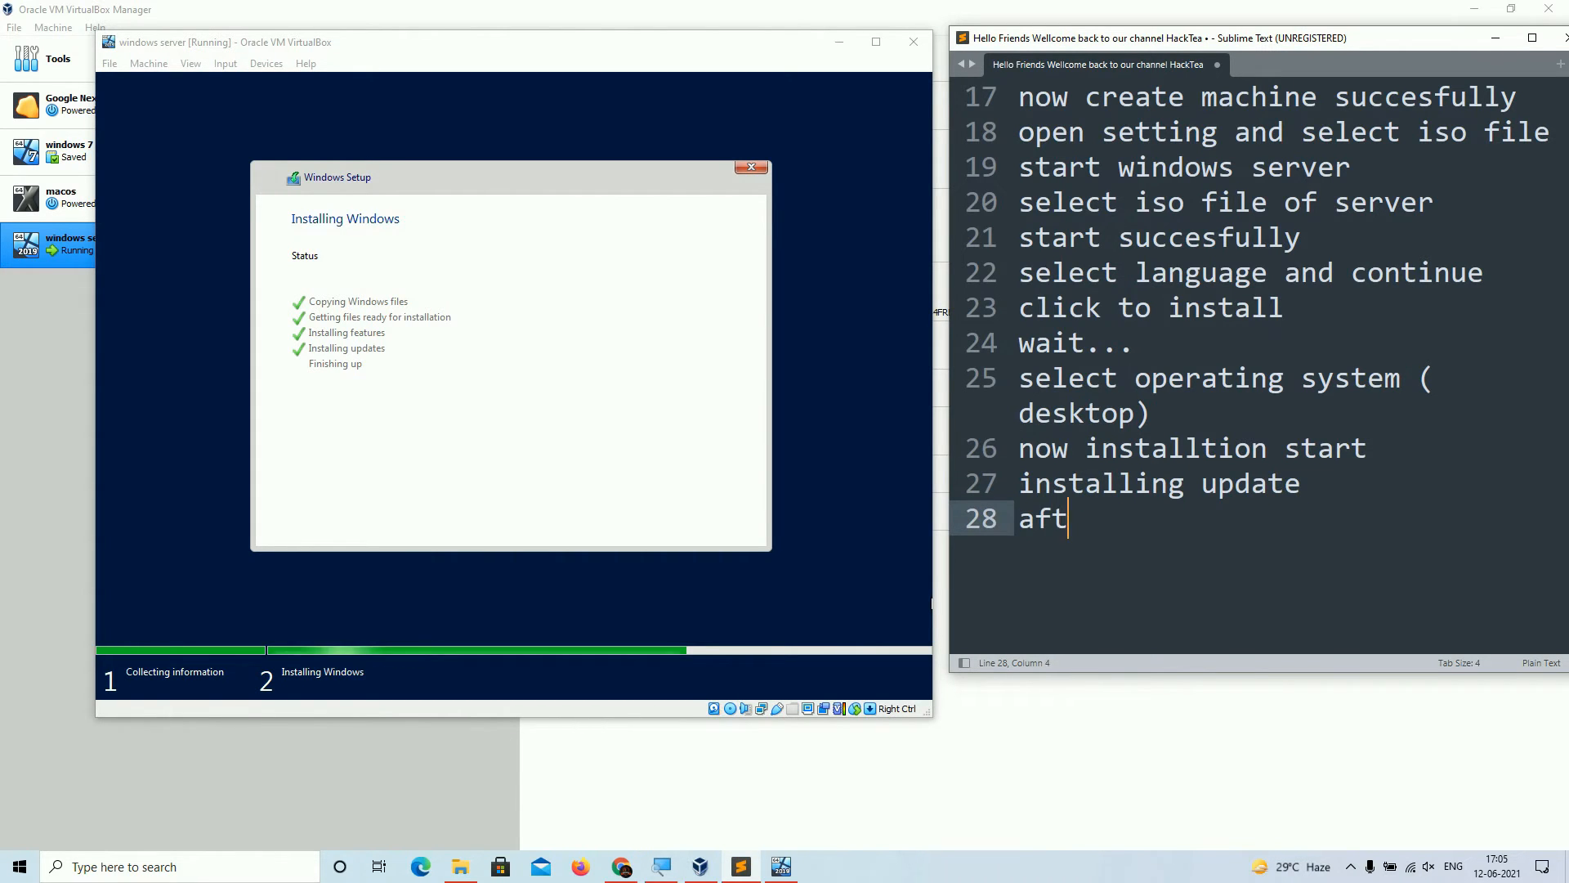
type("er finishing installtion")
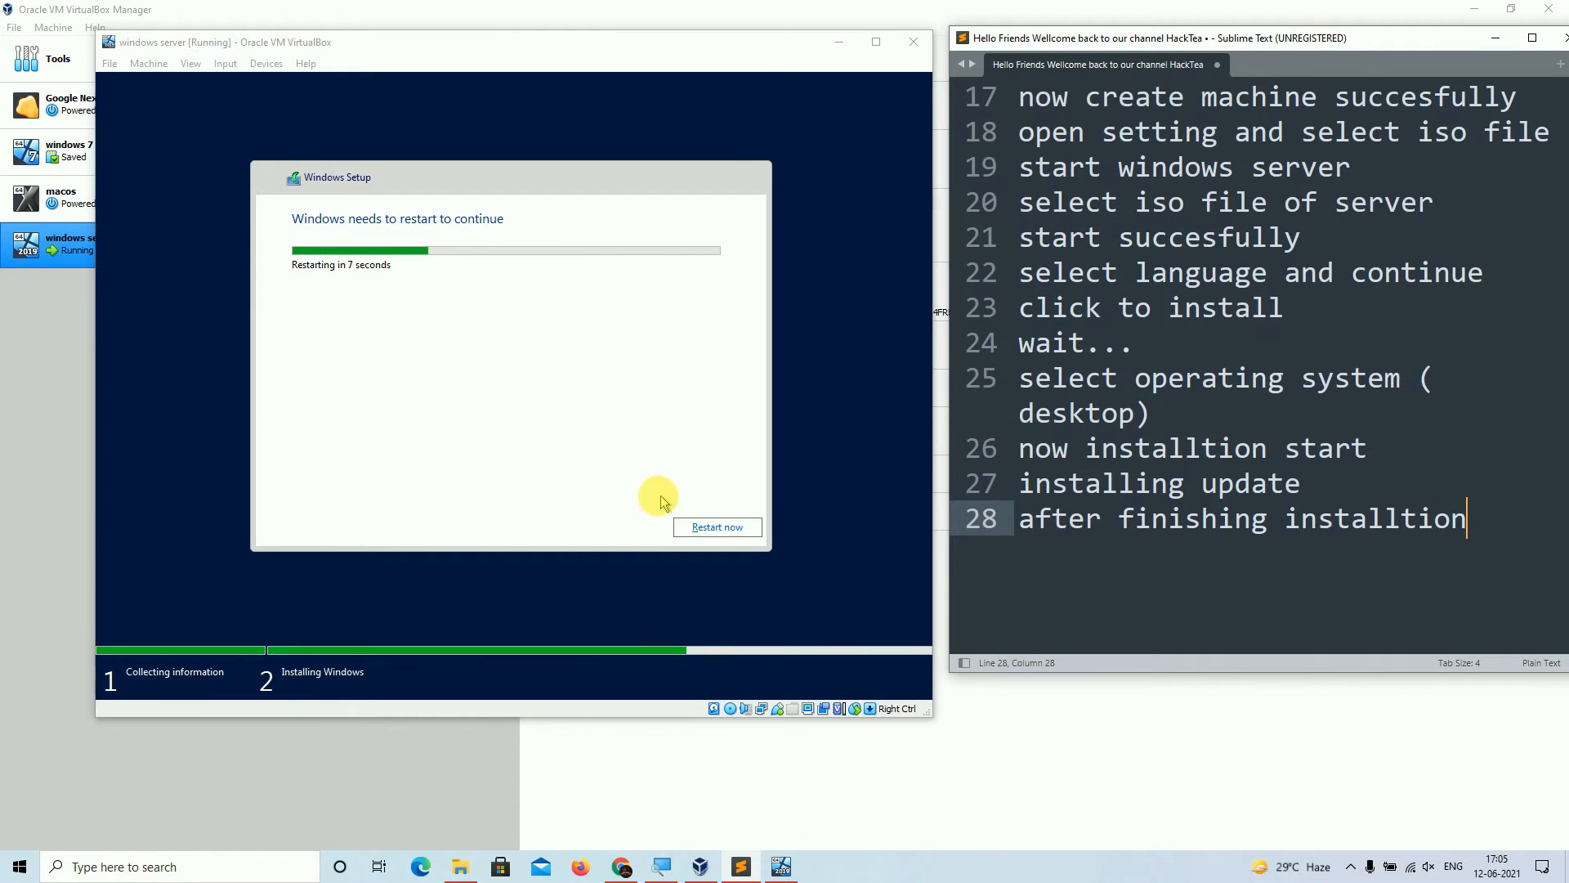
left_click(718, 527)
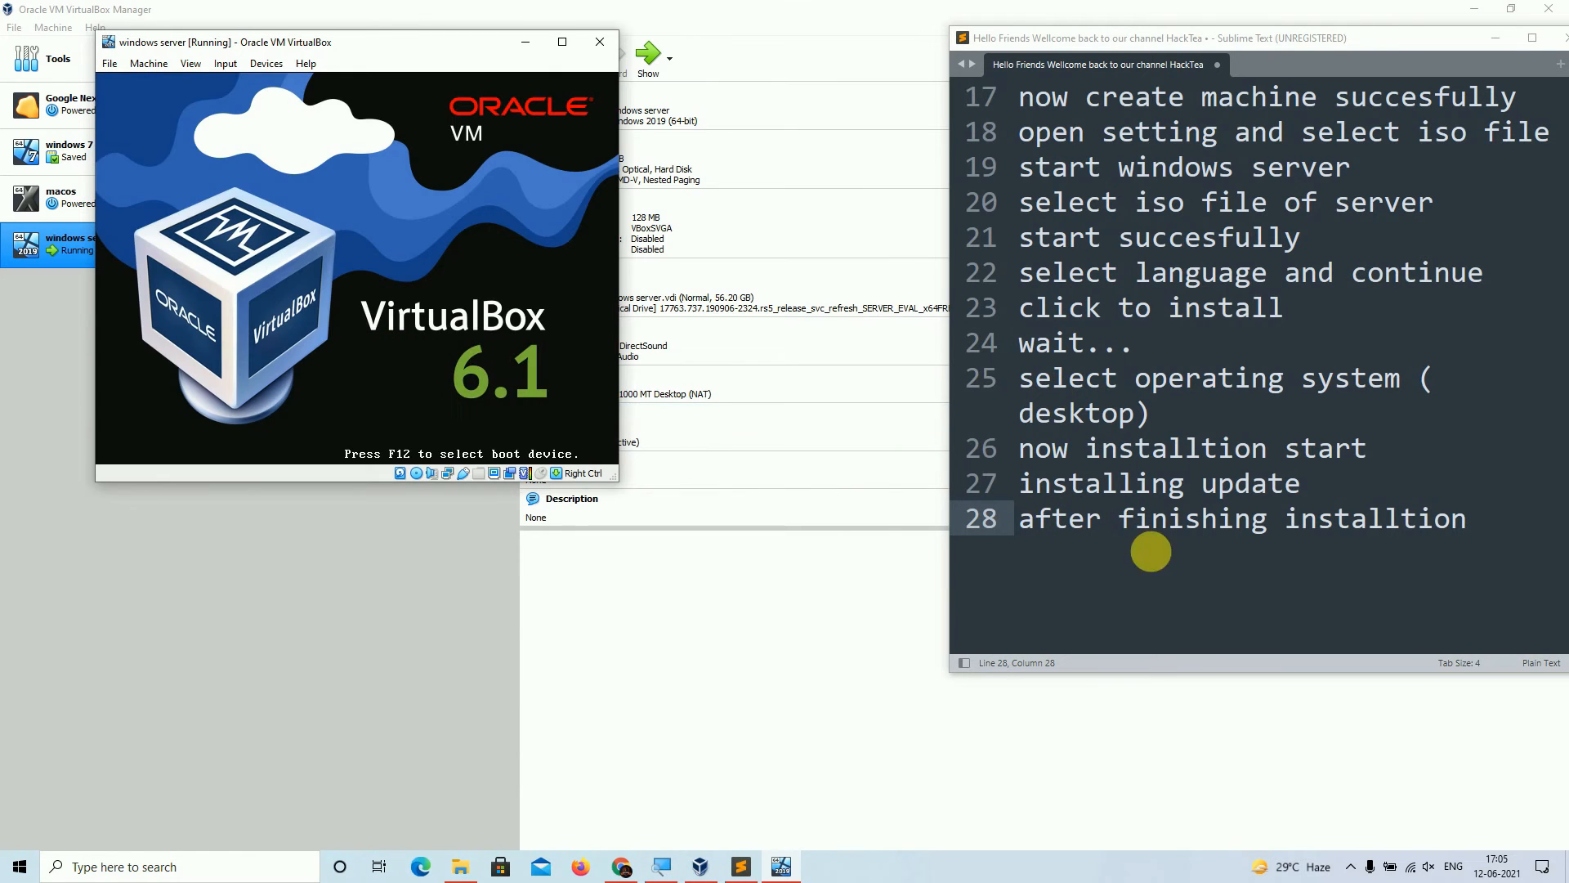
- Note 'so windows server succesfully start' while the VM reboots
left_click(1485, 547)
key("Return")
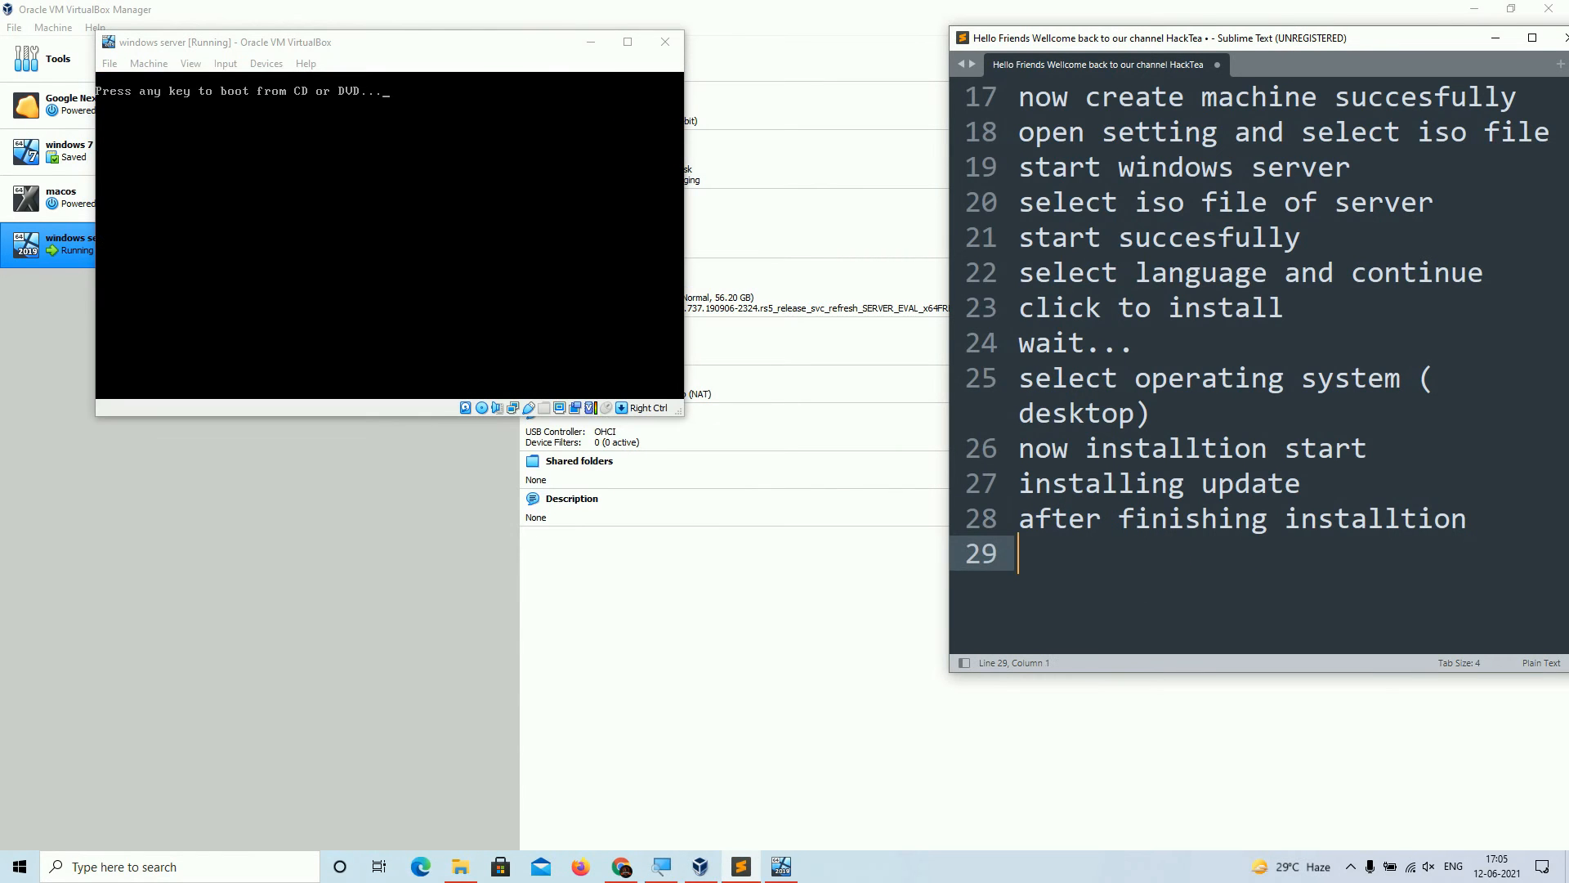
type("so windows server succ")
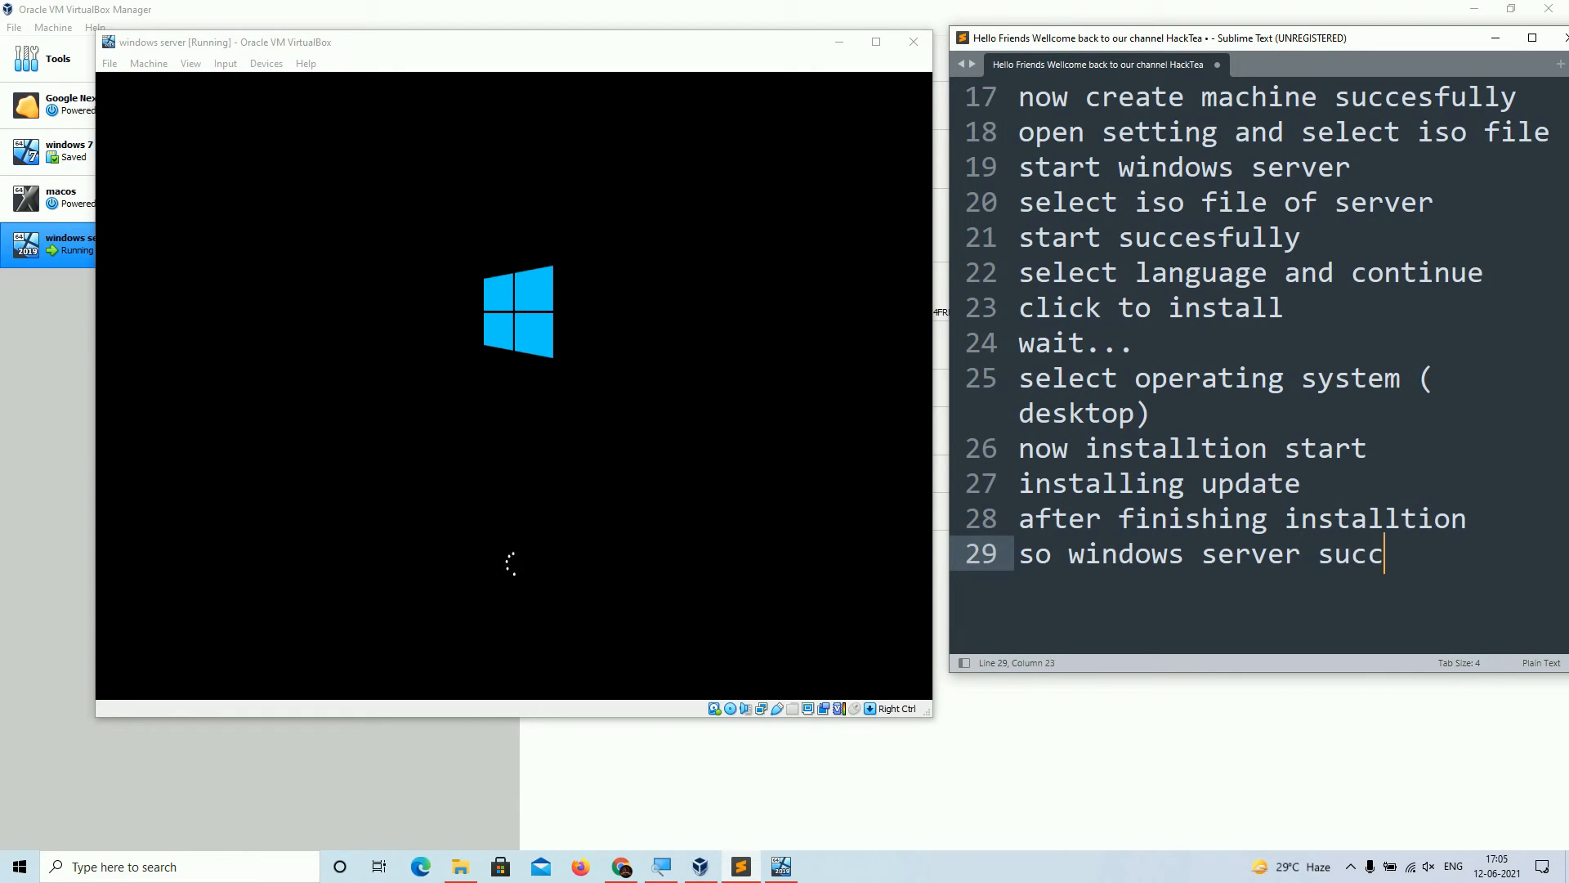
type("esfully start")
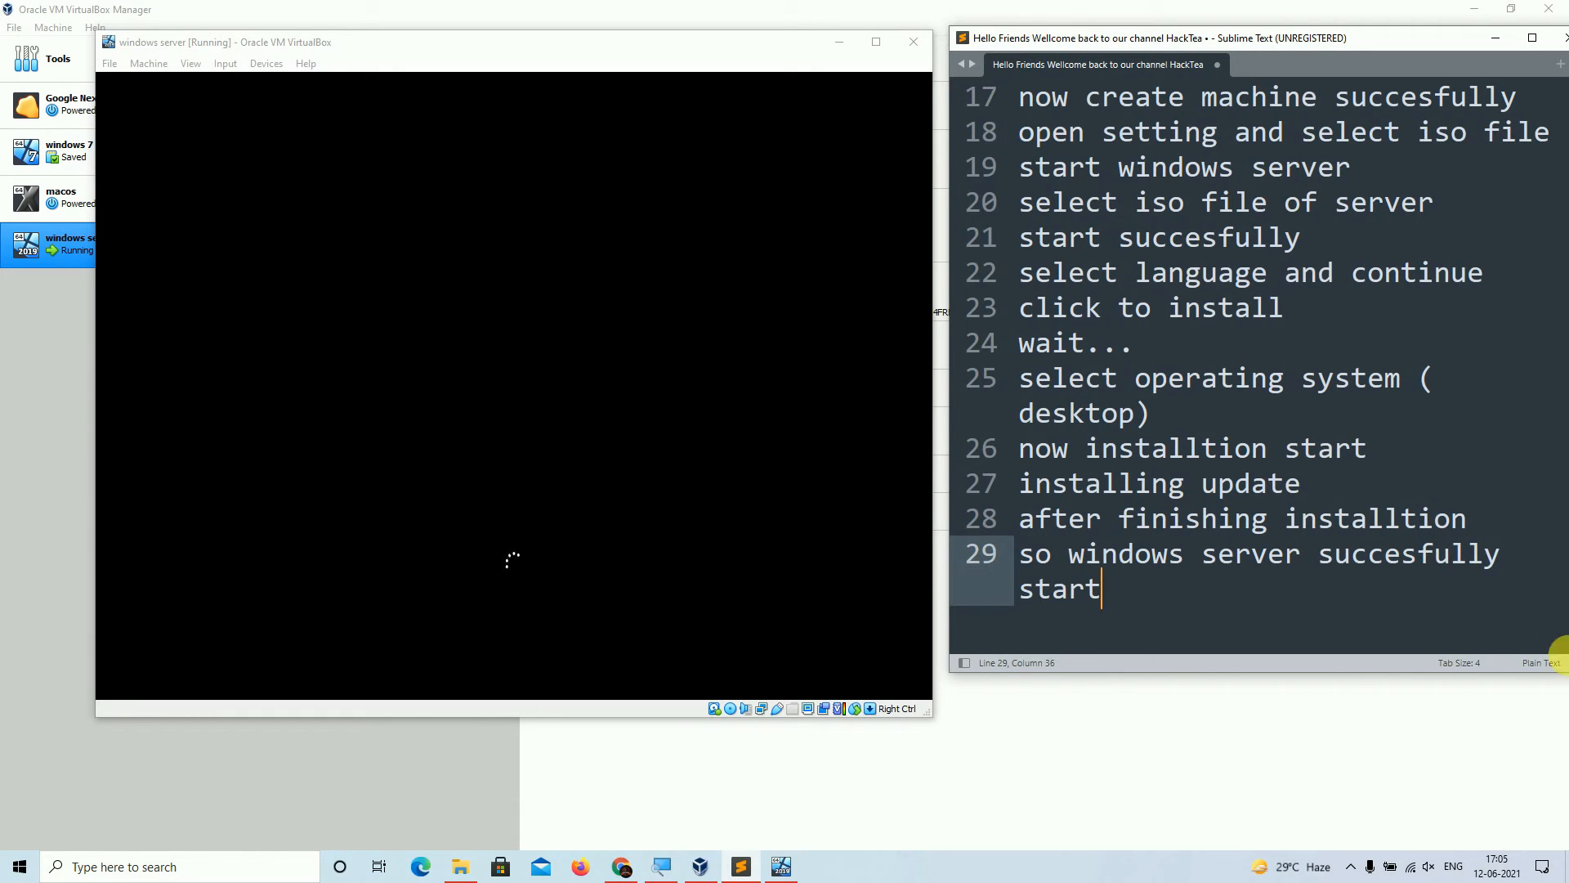
key("Return")
- Note the set-administrator-password step and return to the VM's Customize settings screen
type("set administrator password")
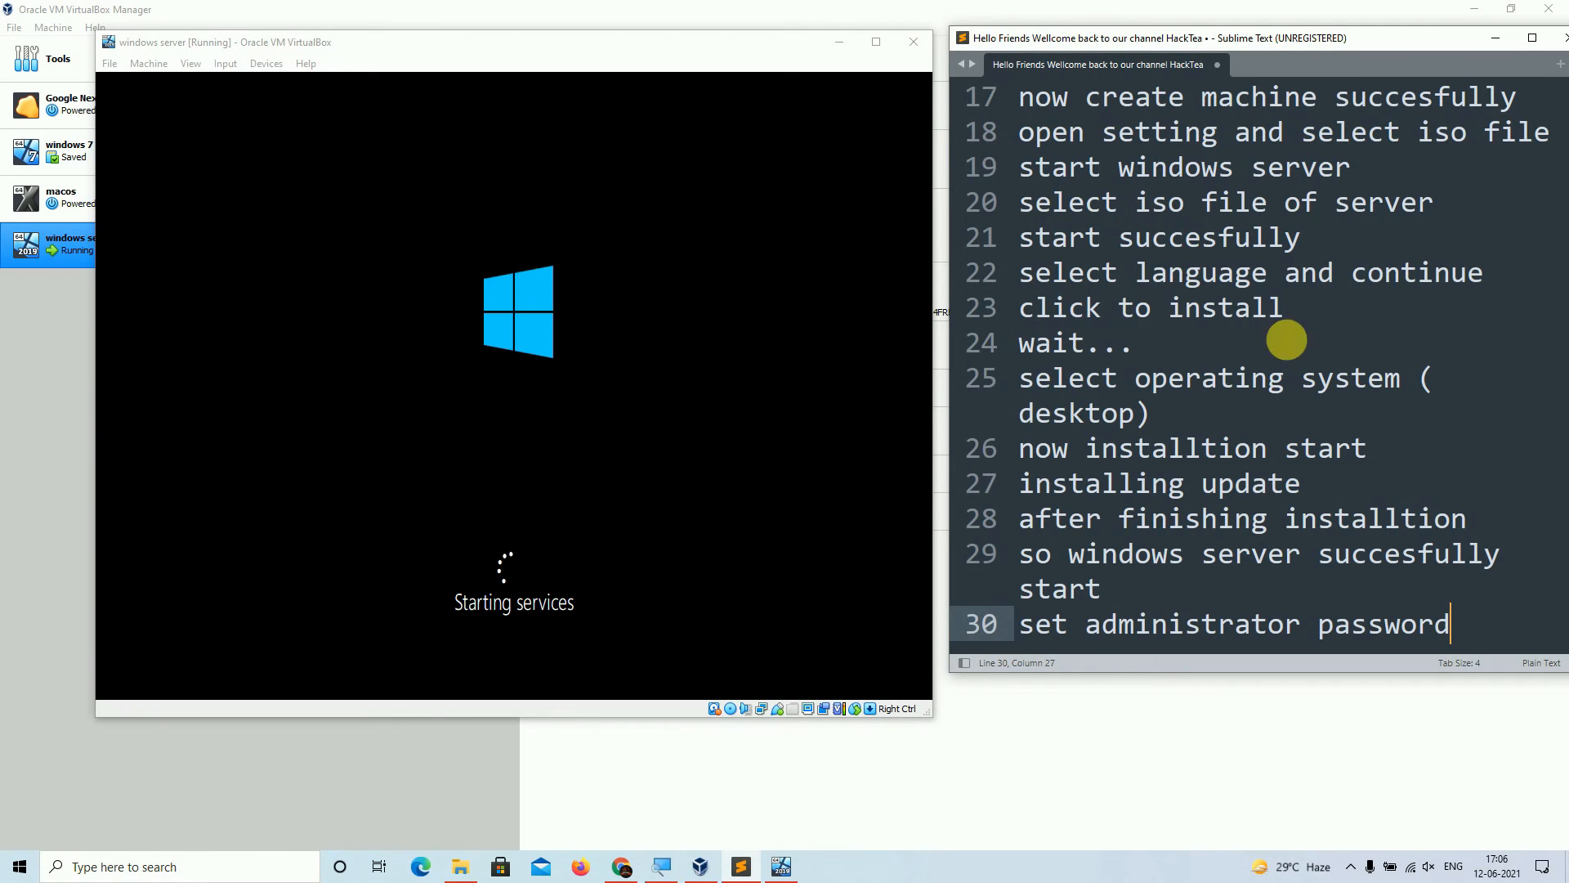
left_click(1302, 378)
scroll(1425, 494, "down", 3)
left_click(1548, 337)
key("Return")
scroll(1414, 452, "up", 1)
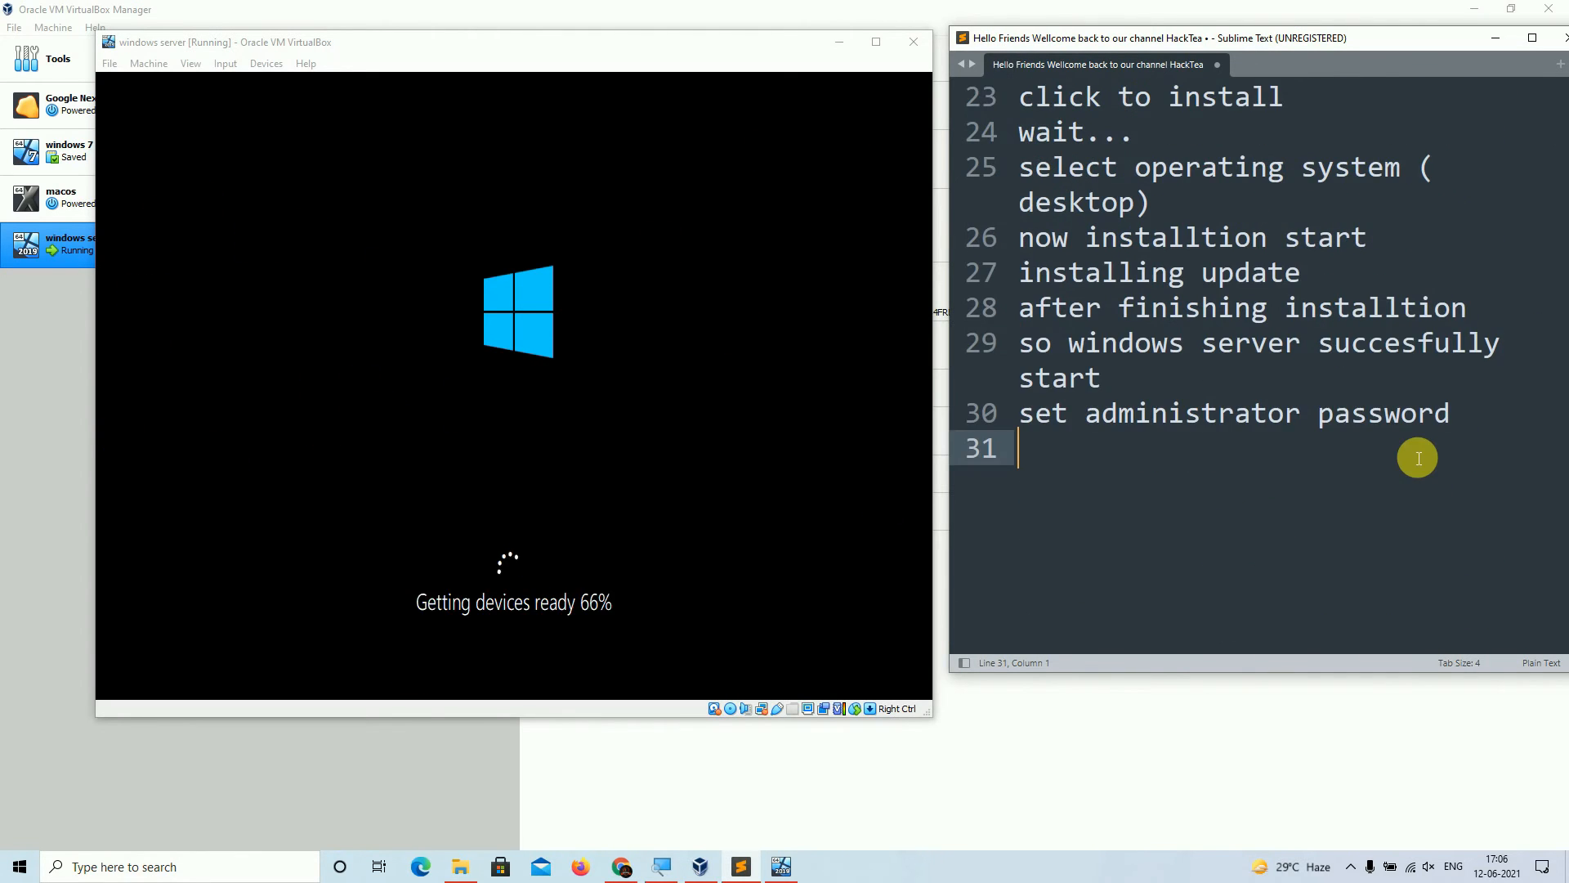
scroll(1299, 228, "down", 1)
left_click(693, 354)
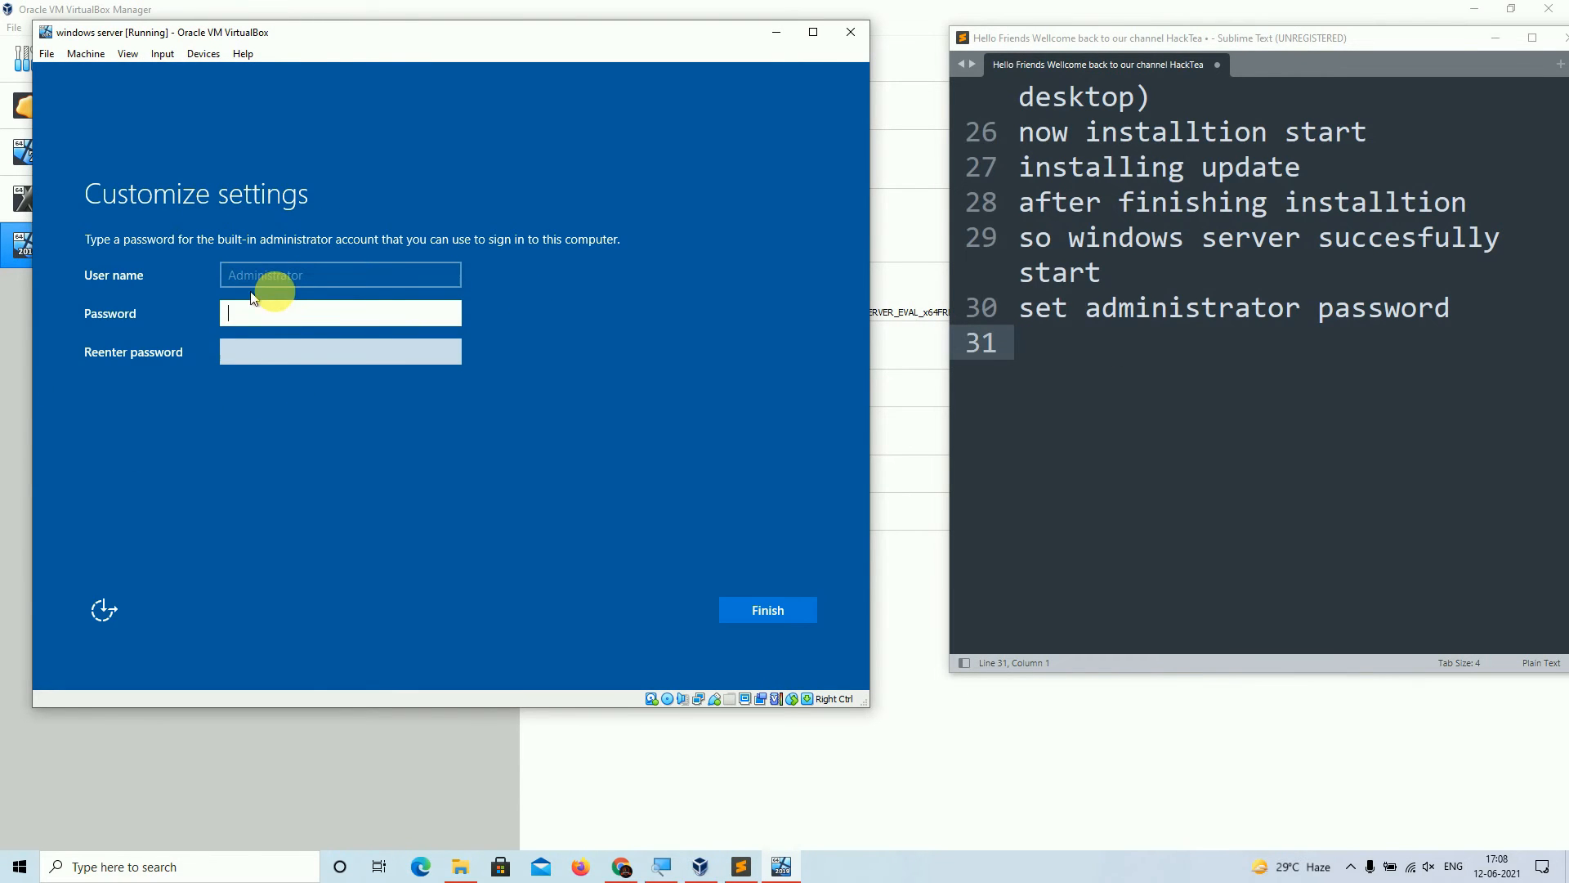
- Enter the Administrator password and re-enter it in the confirmation field
left_click(1061, 344)
left_click(340, 315)
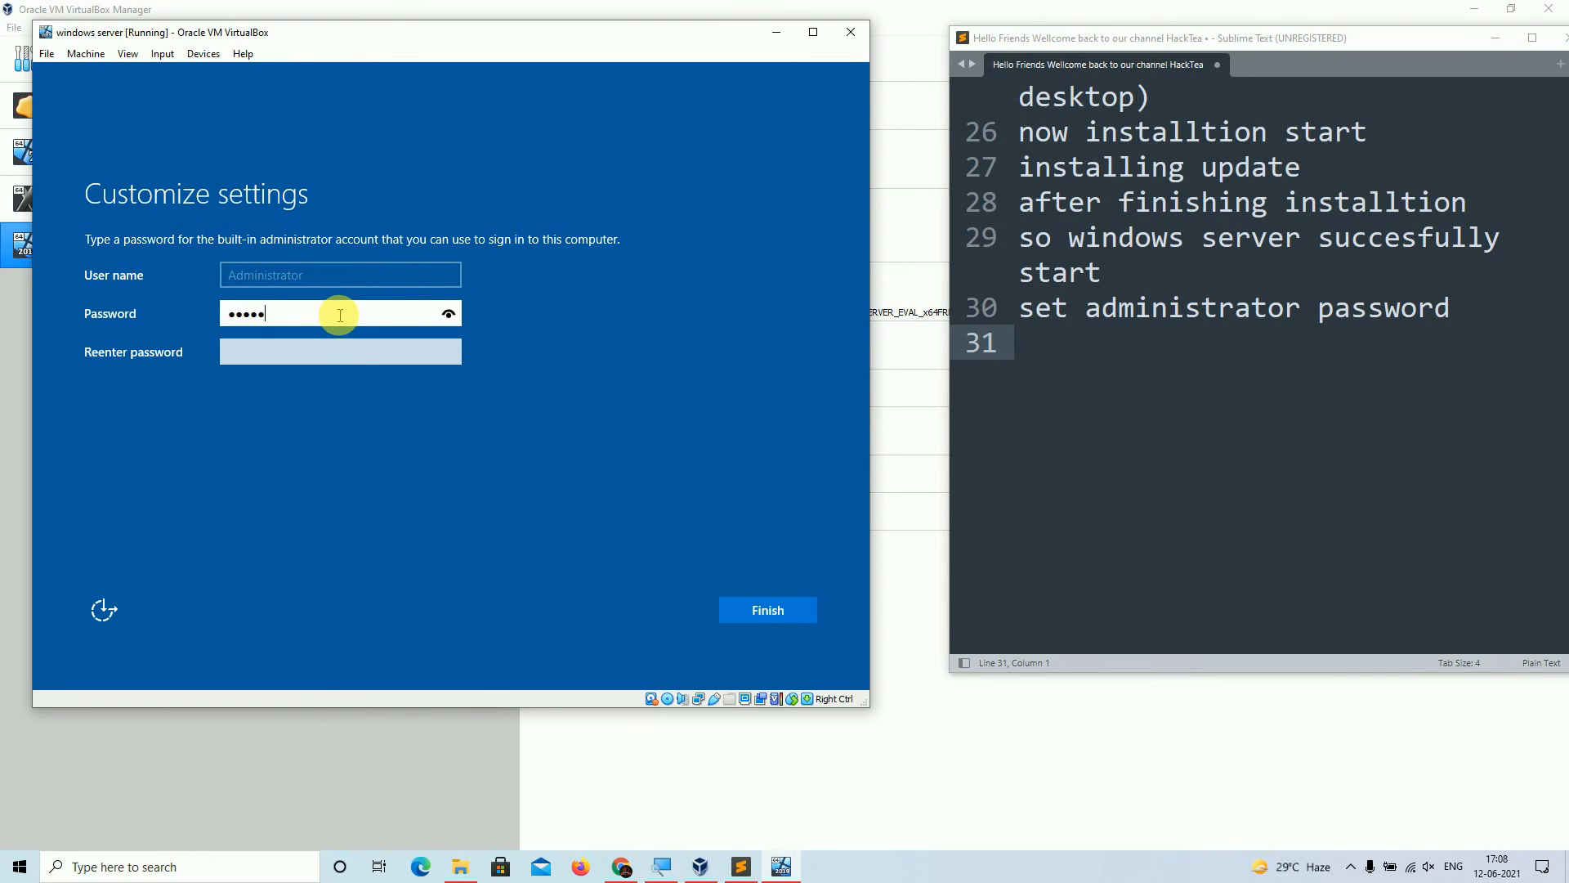
key("Tab")
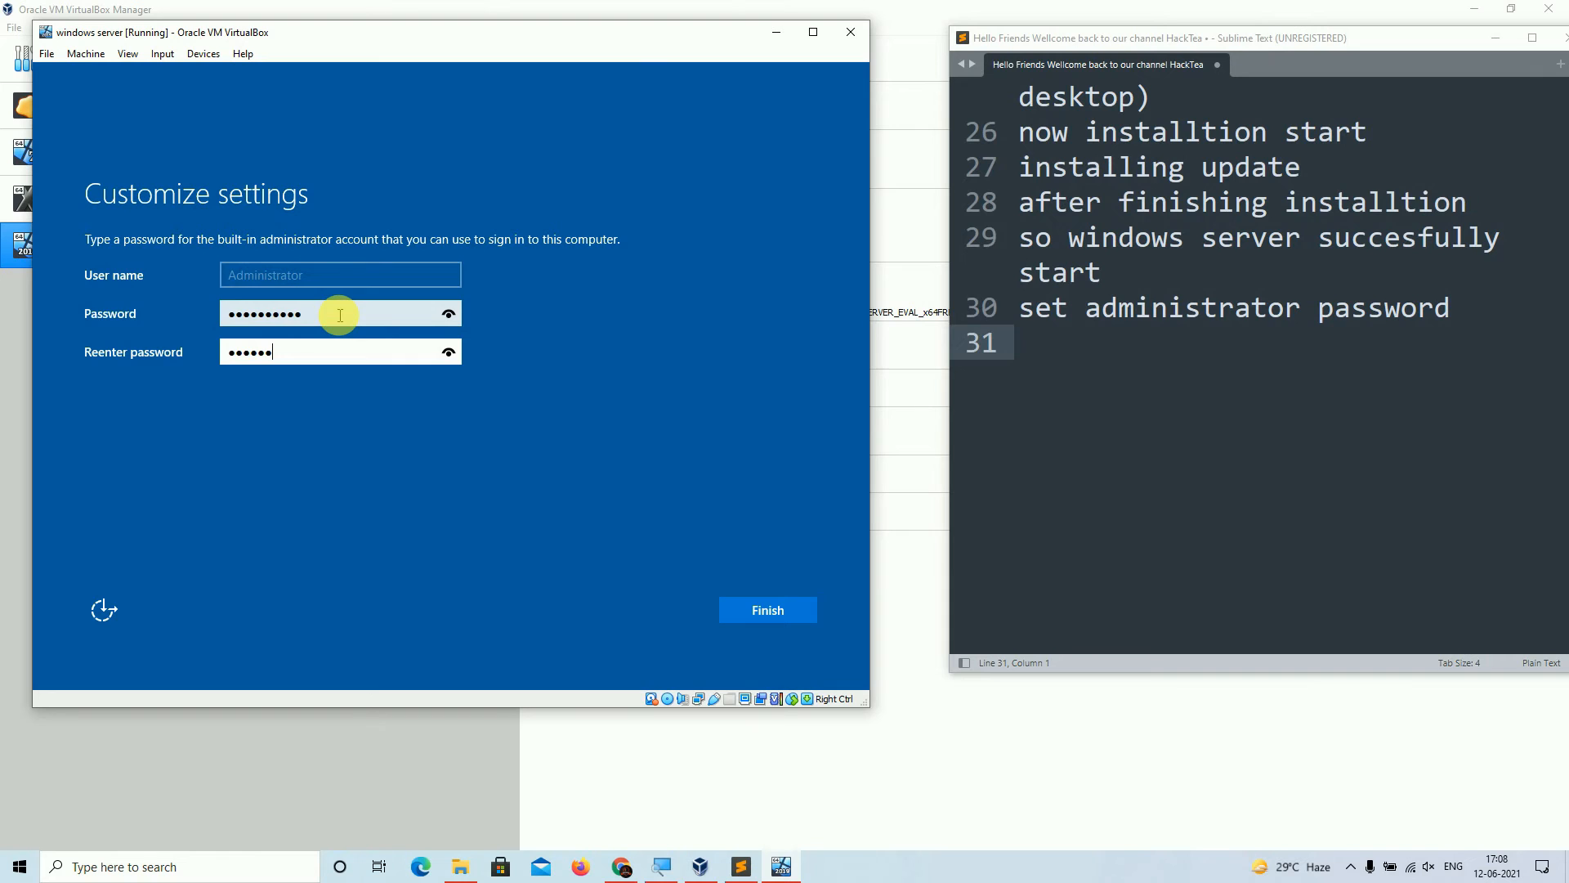
type("4")
- Submit the Customize settings with Finish and note 'finish'
left_click(1144, 363)
type("finish")
left_click(768, 610)
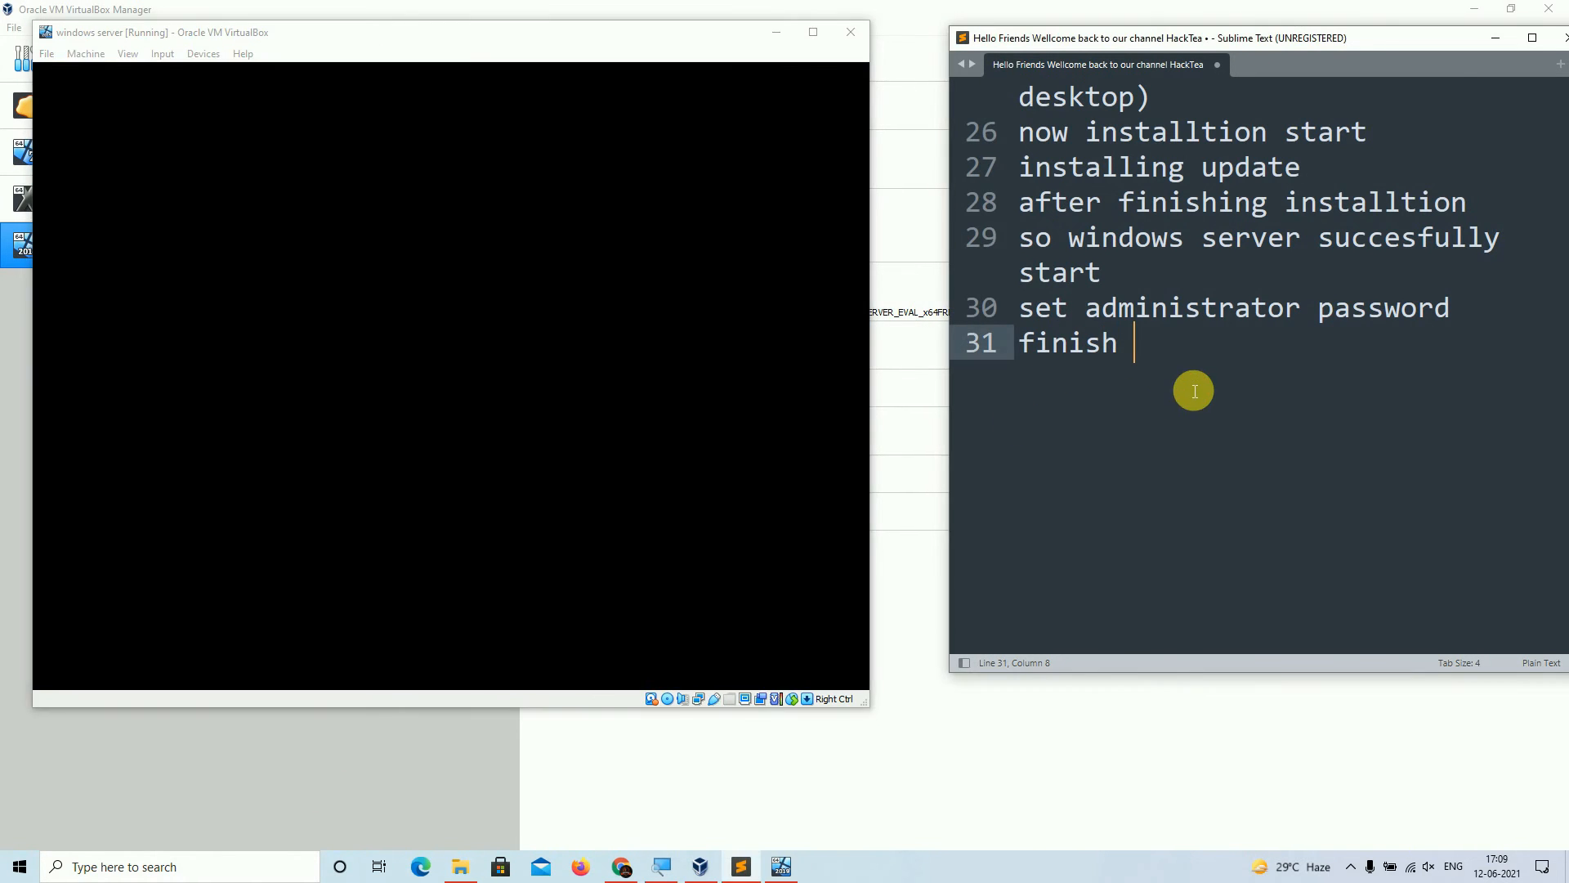
type("nish")
key("Return")
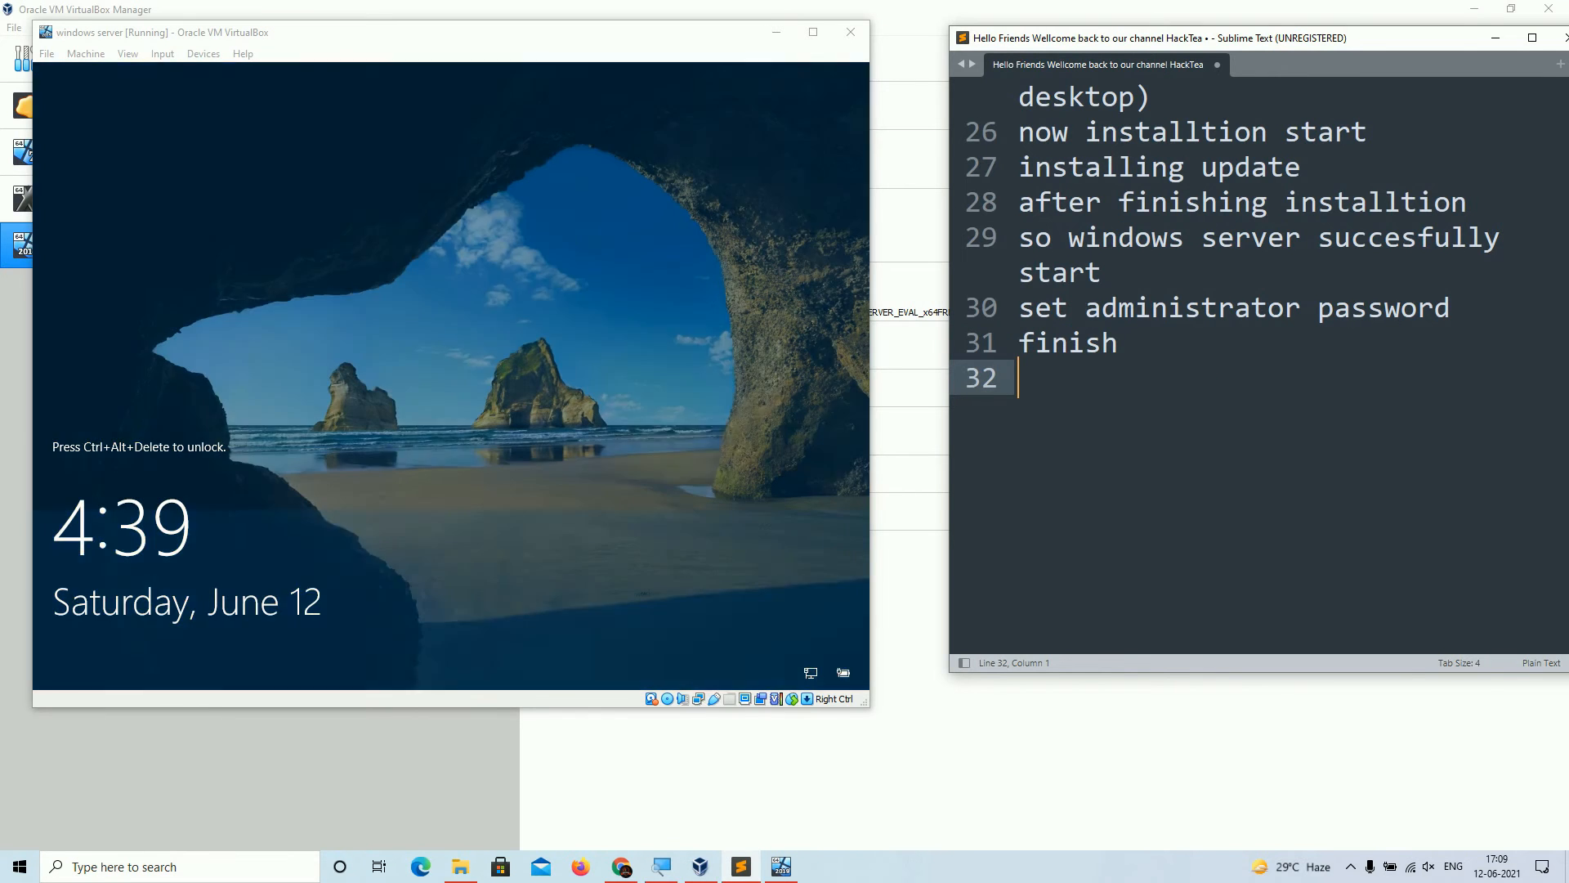
- Note that Ctrl+Alt+Del doesn't work in the VM and Ctrl+Alt should be used instead
left_click(1015, 438)
type("login on w")
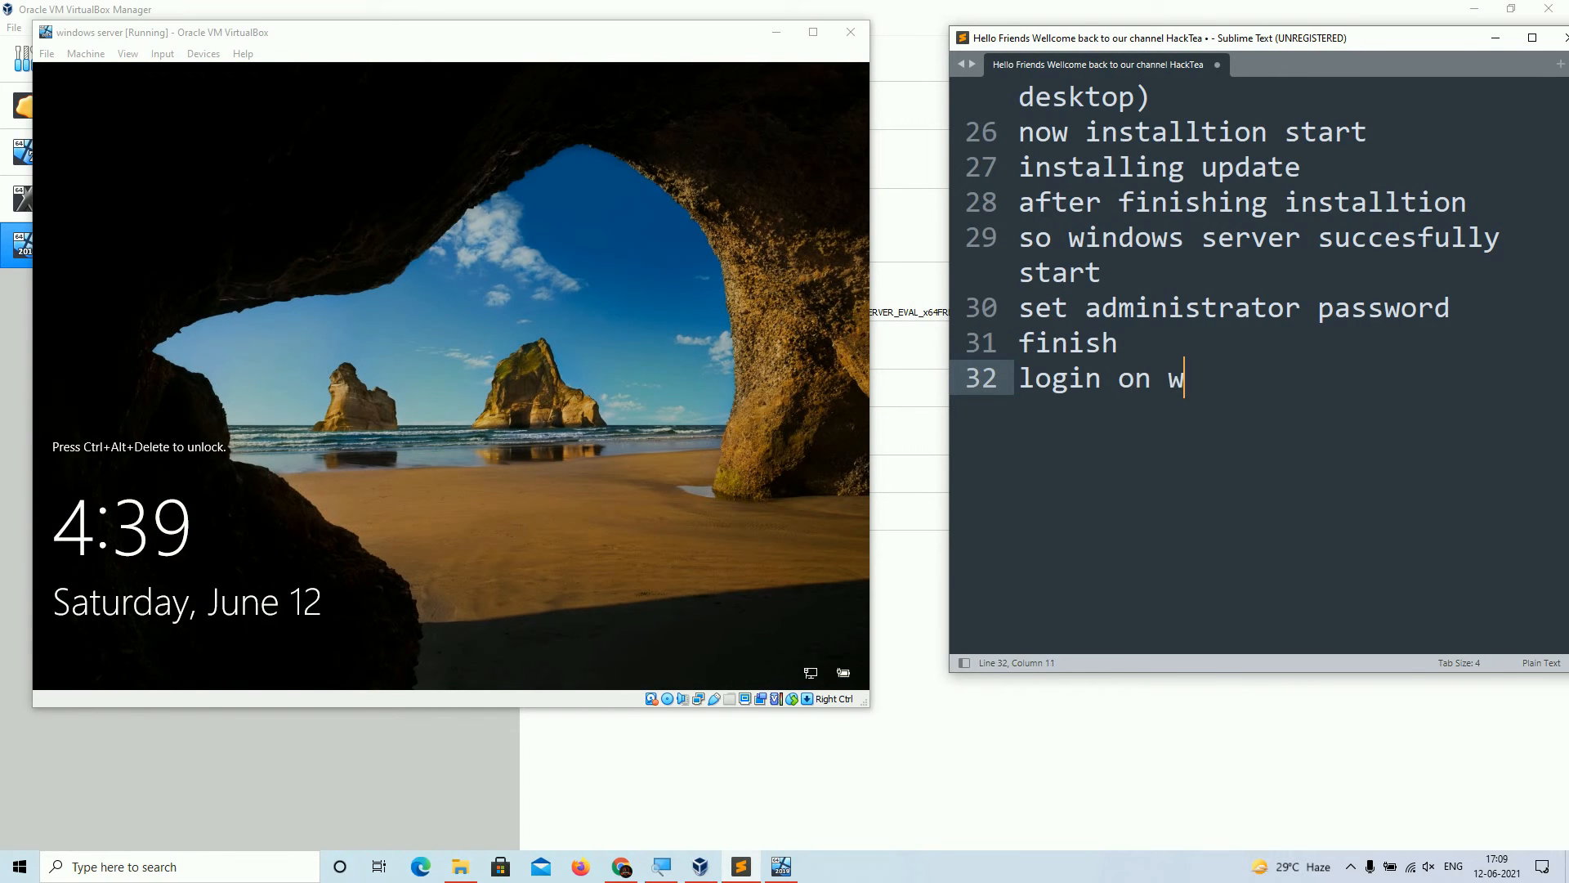
type("indows server")
left_click(351, 508)
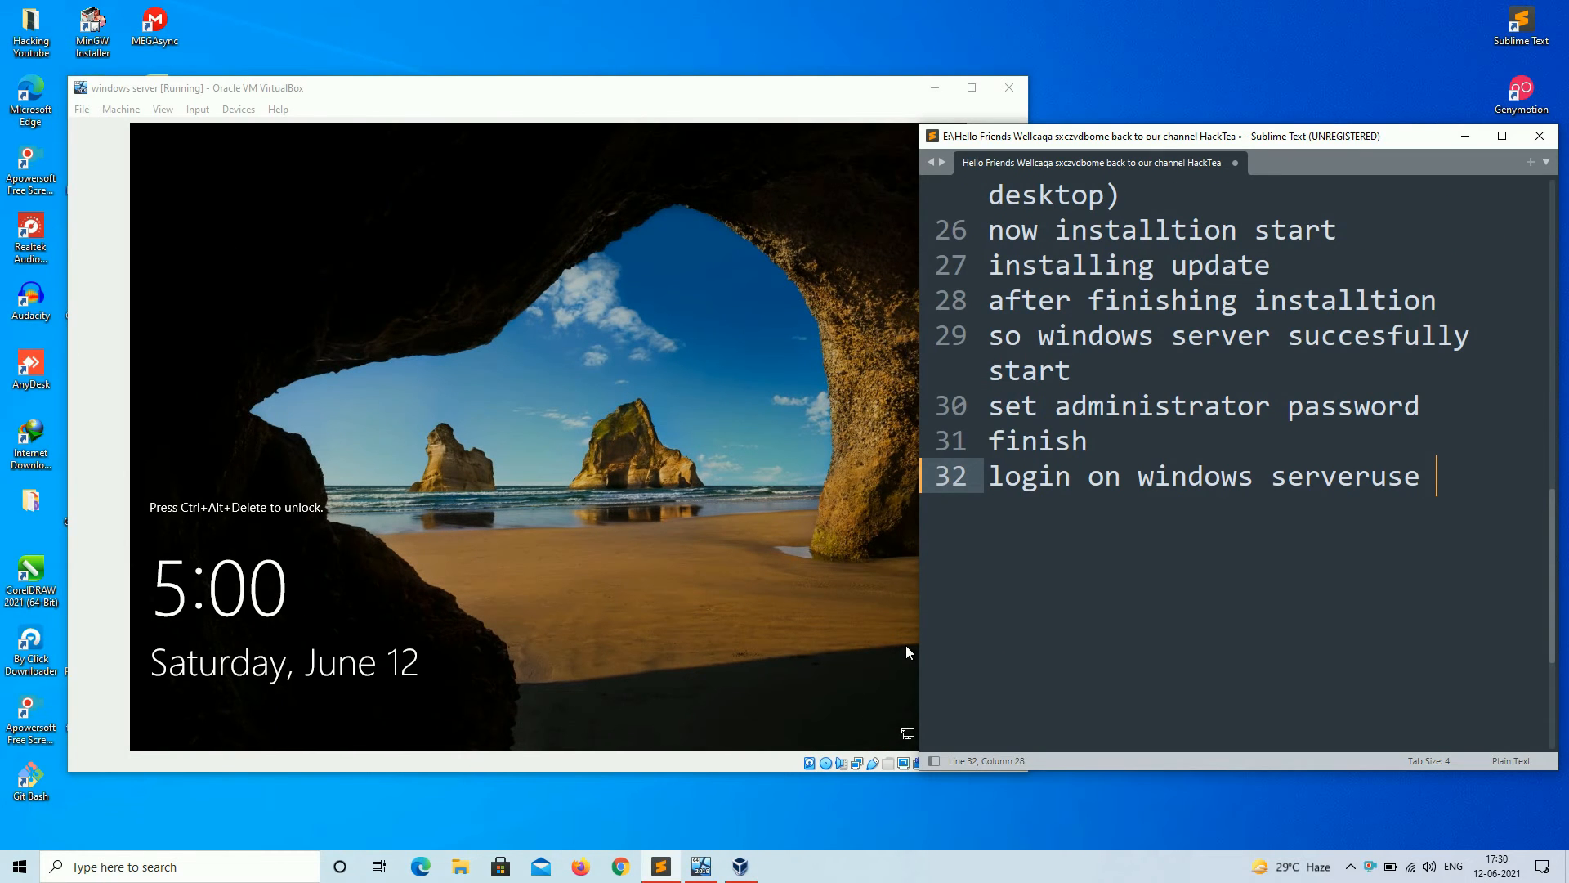
type("login ctrl +alt")
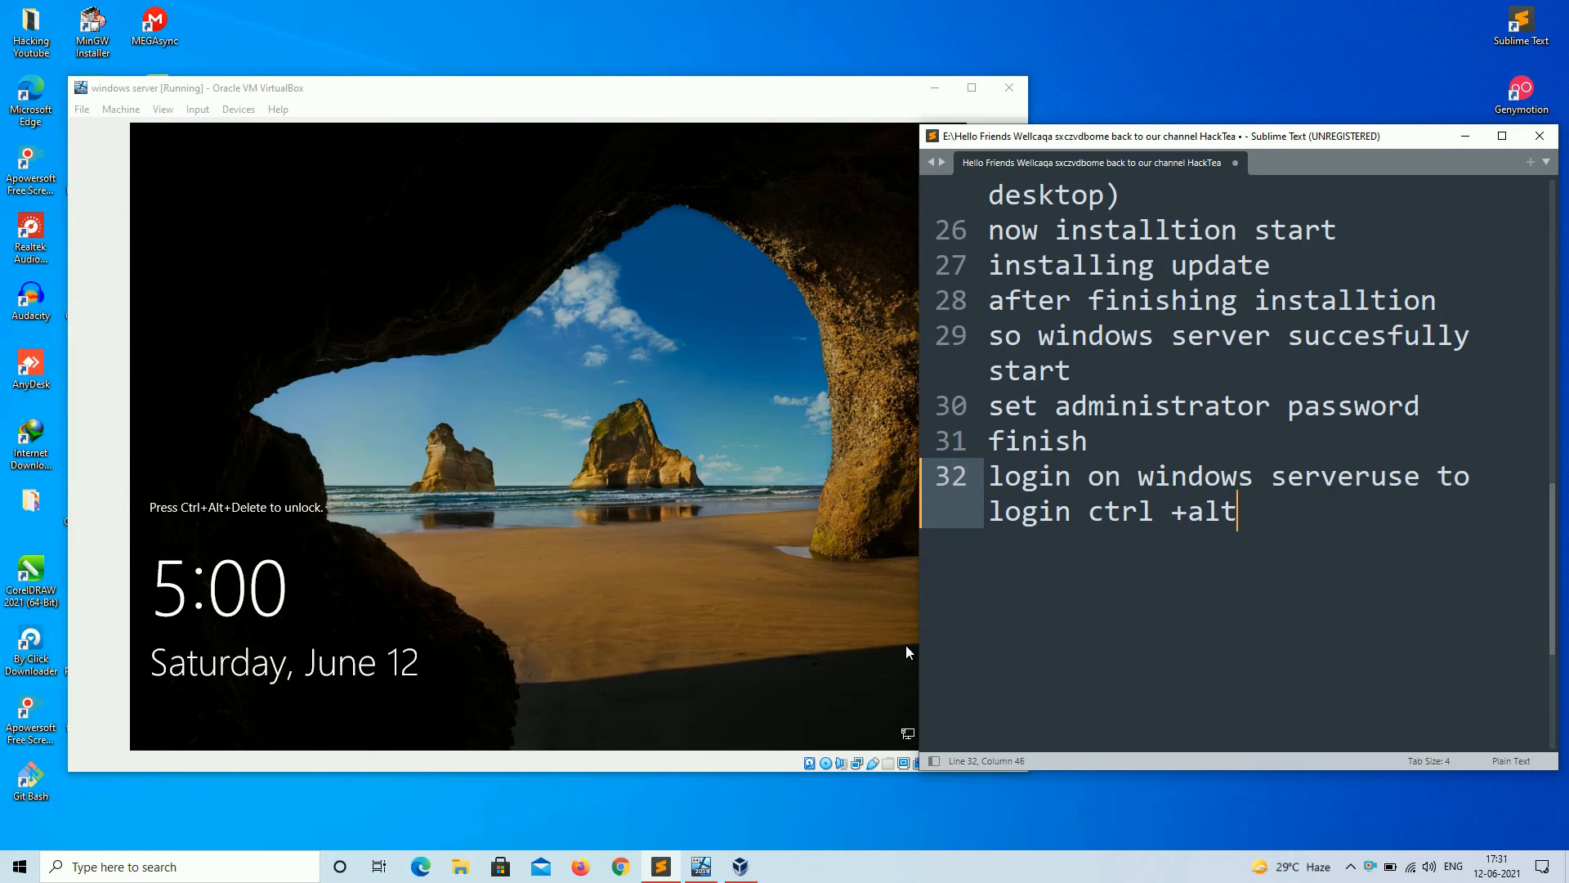
type("+ del but th")
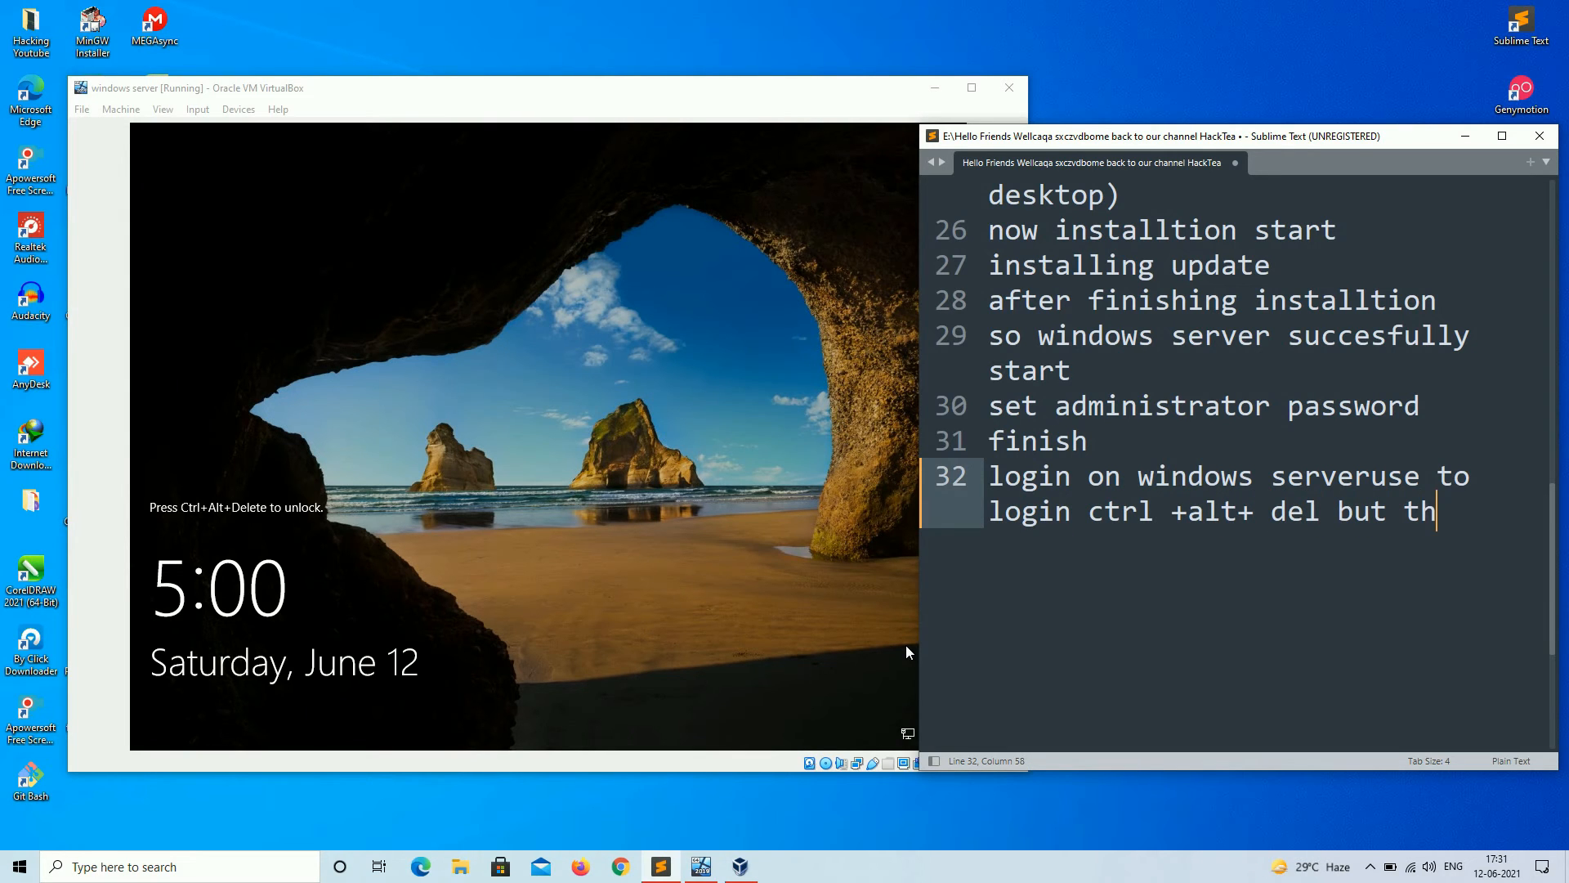
type("is key not work")
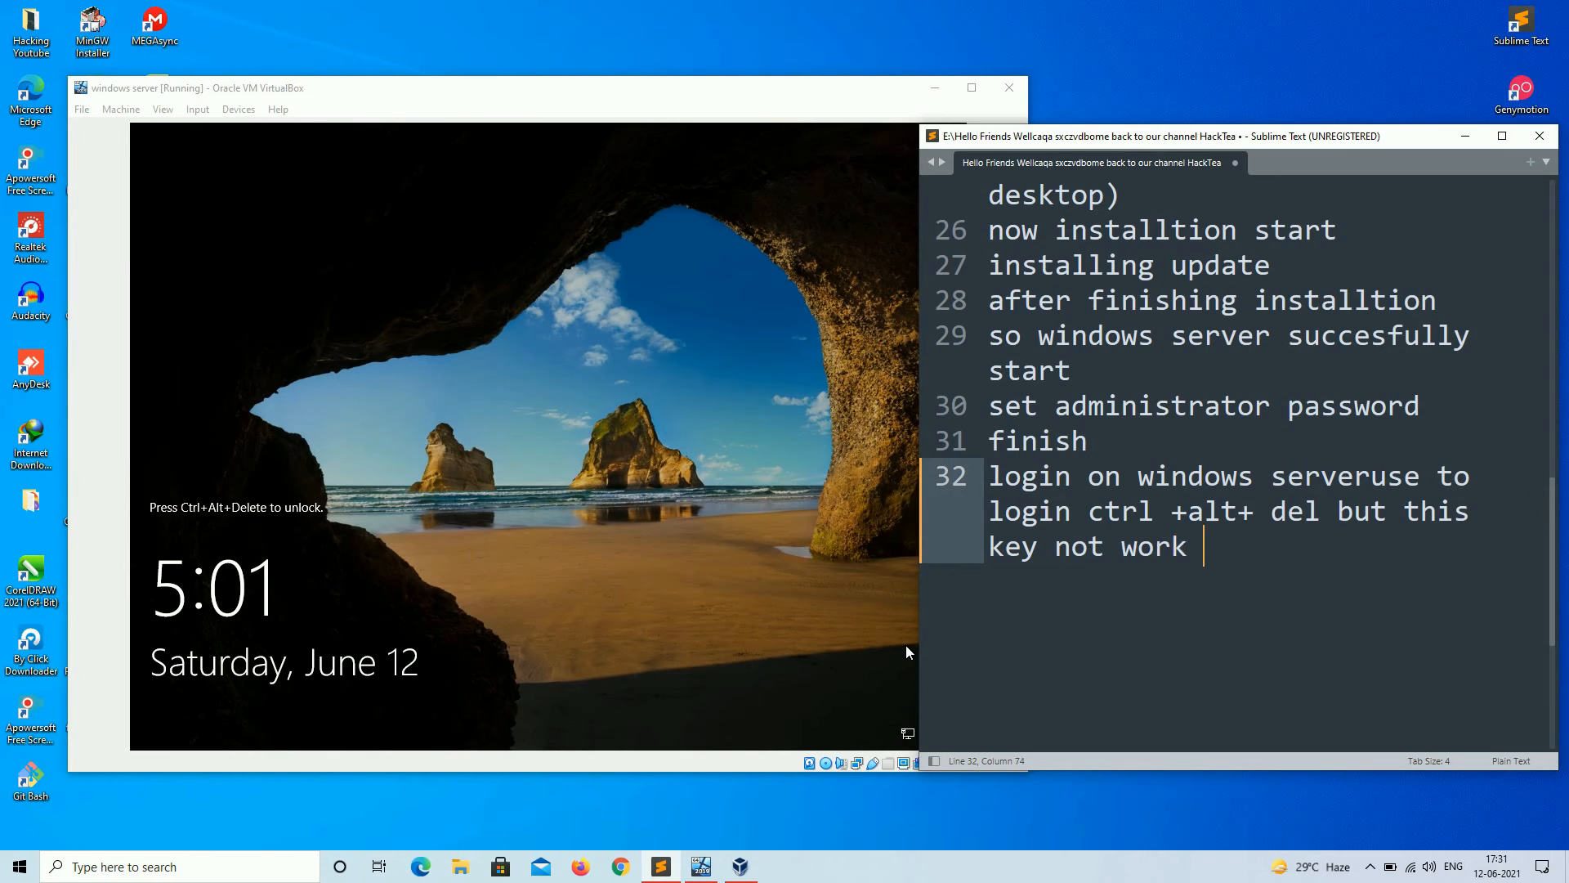
type(" on vm box")
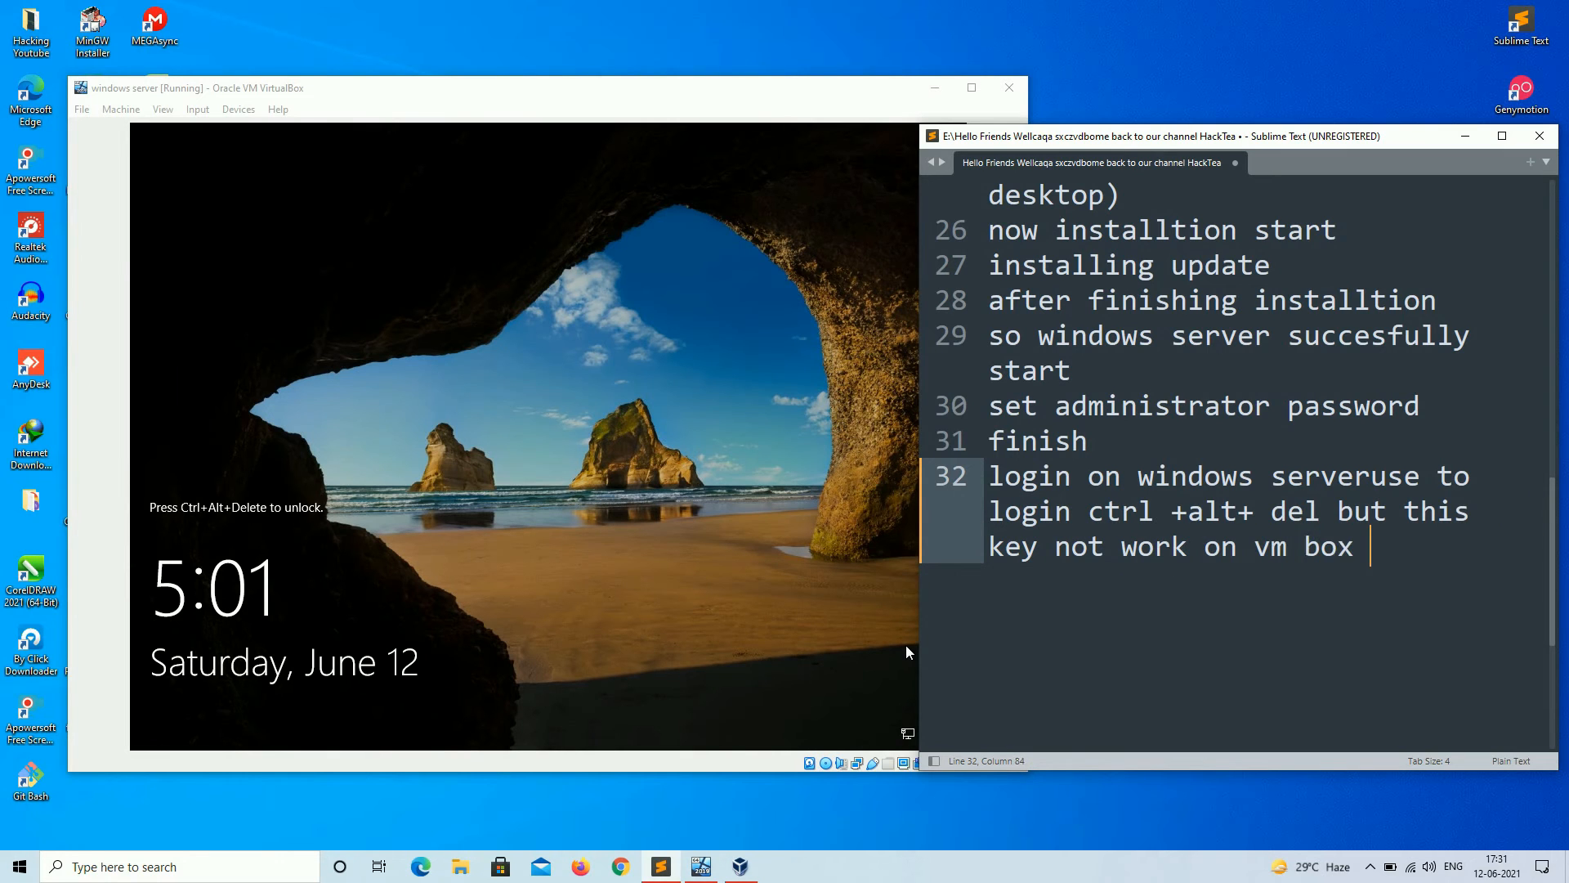
key("Return")
type("so press ctrl + del only avoid")
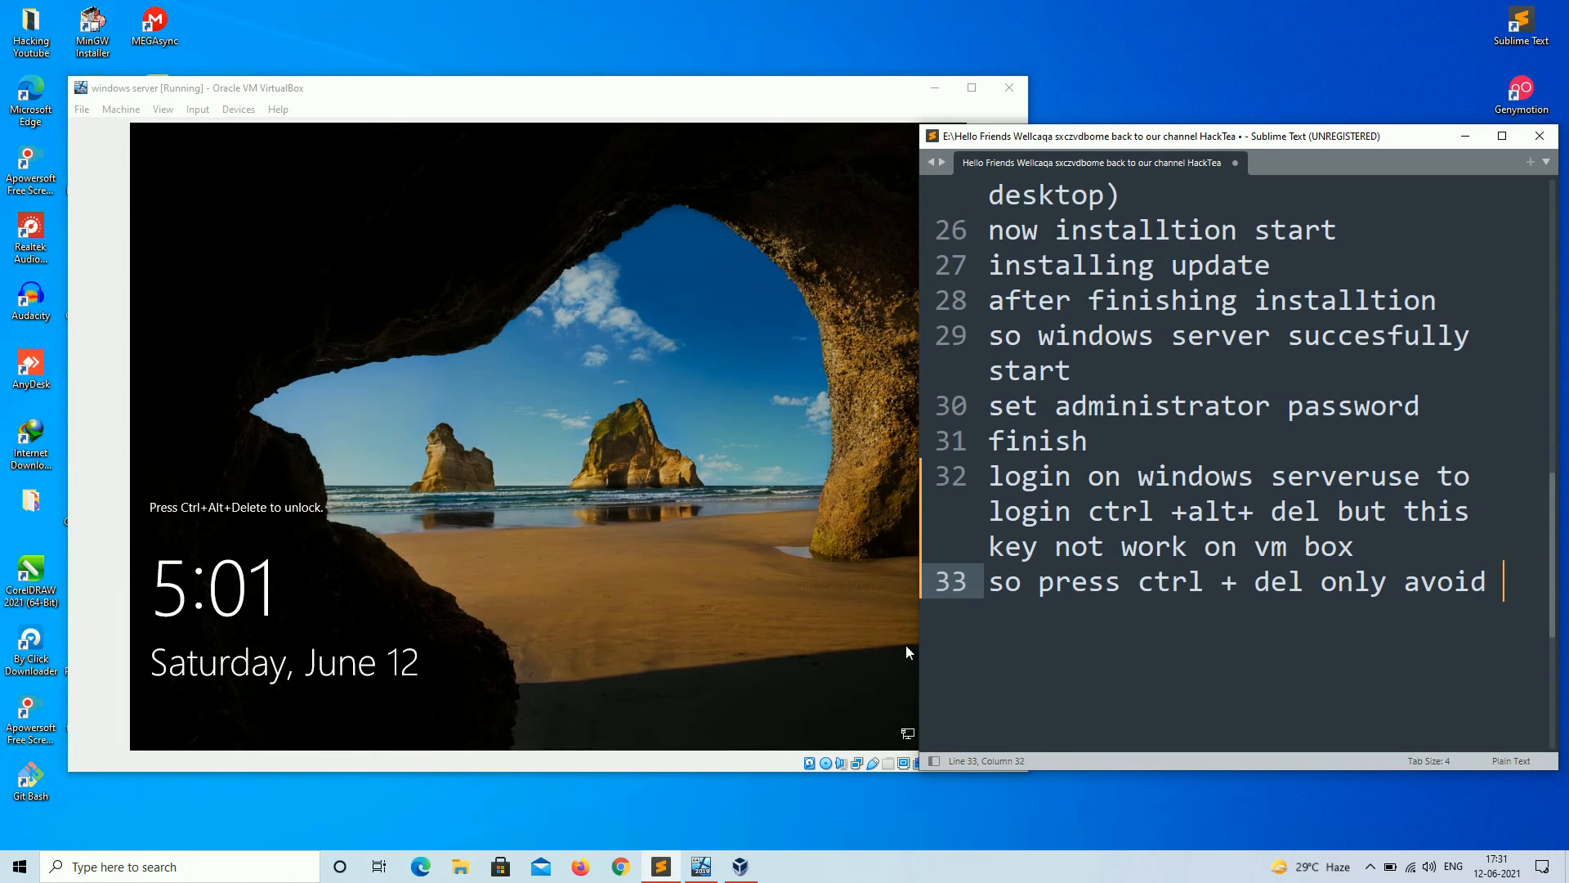
type("lt")
left_click(425, 409)
- Unlock the guest with Ctrl+Delete and sign in with the Administrator password
left_click(619, 598)
key("ctrl+Delete")
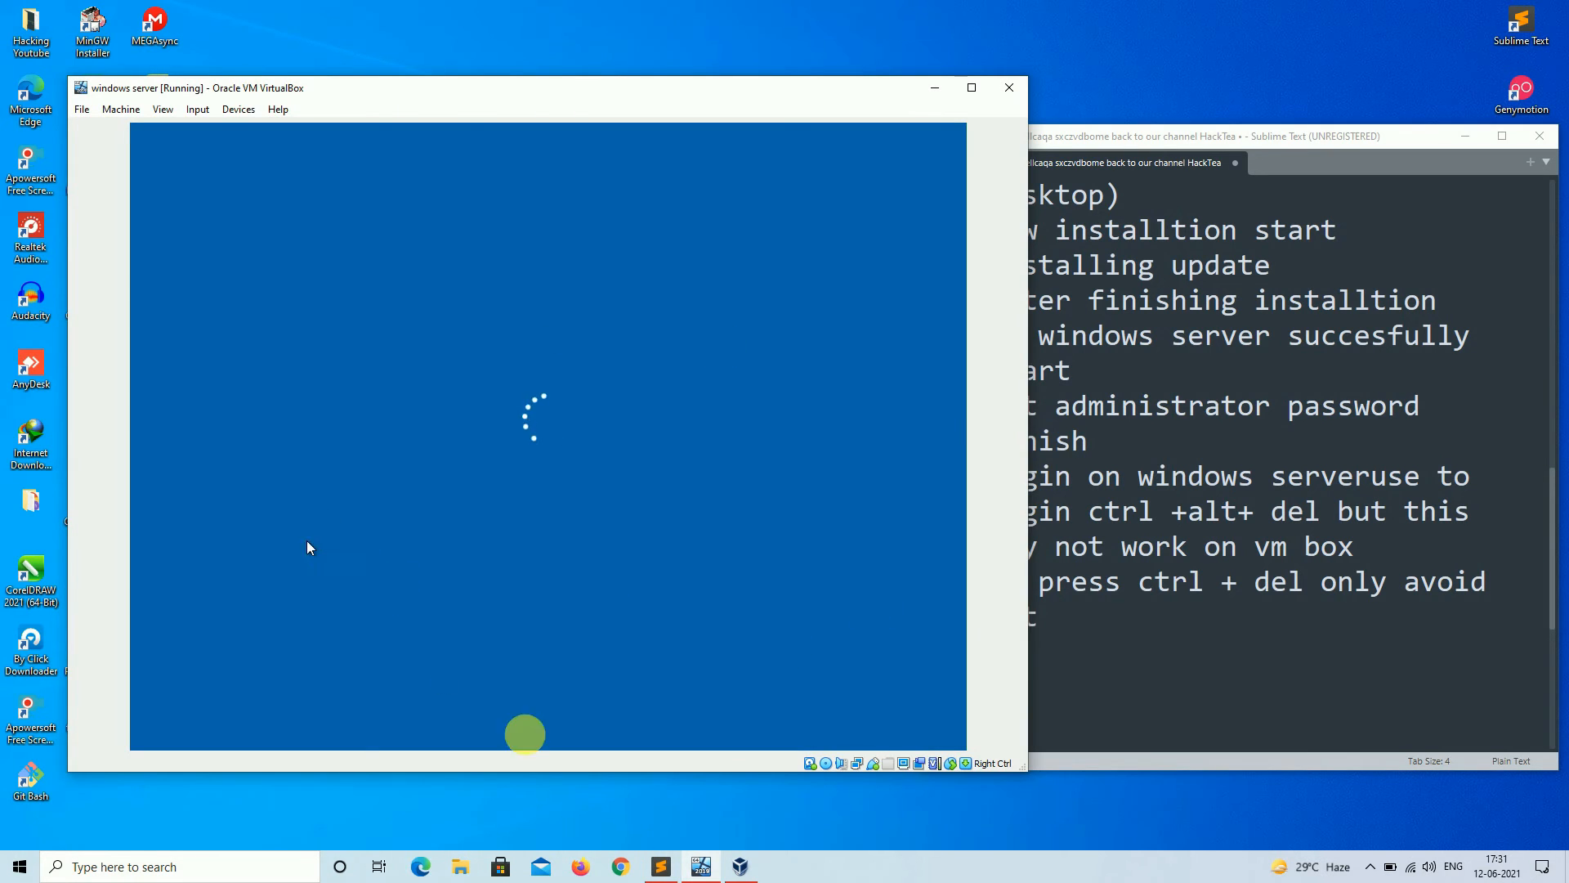
left_click(1174, 641)
key("Return")
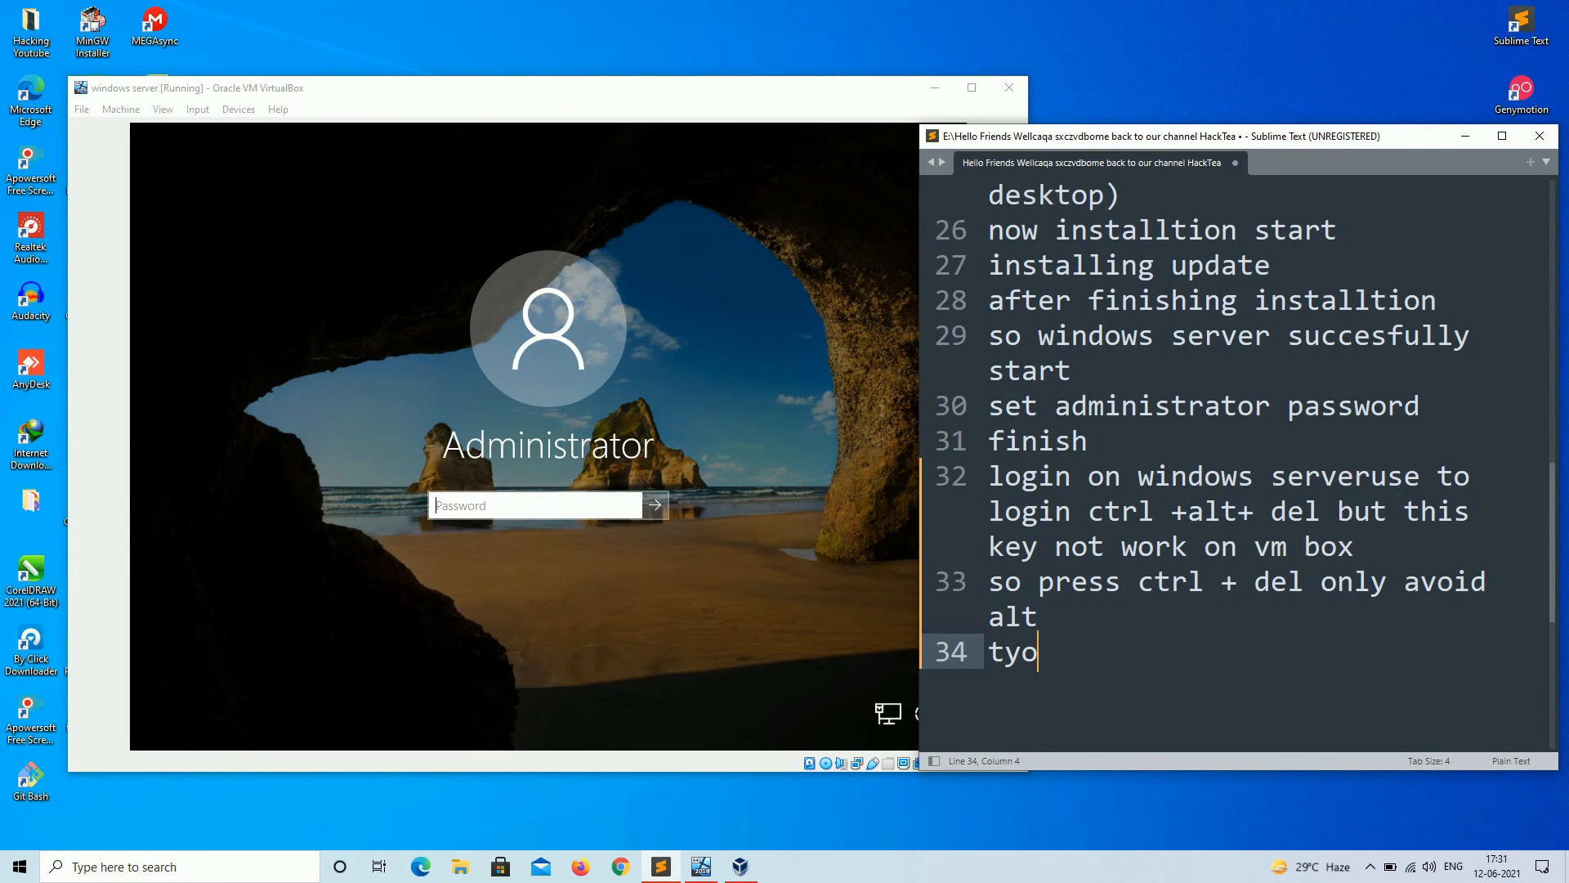
type("type password")
left_click(557, 499)
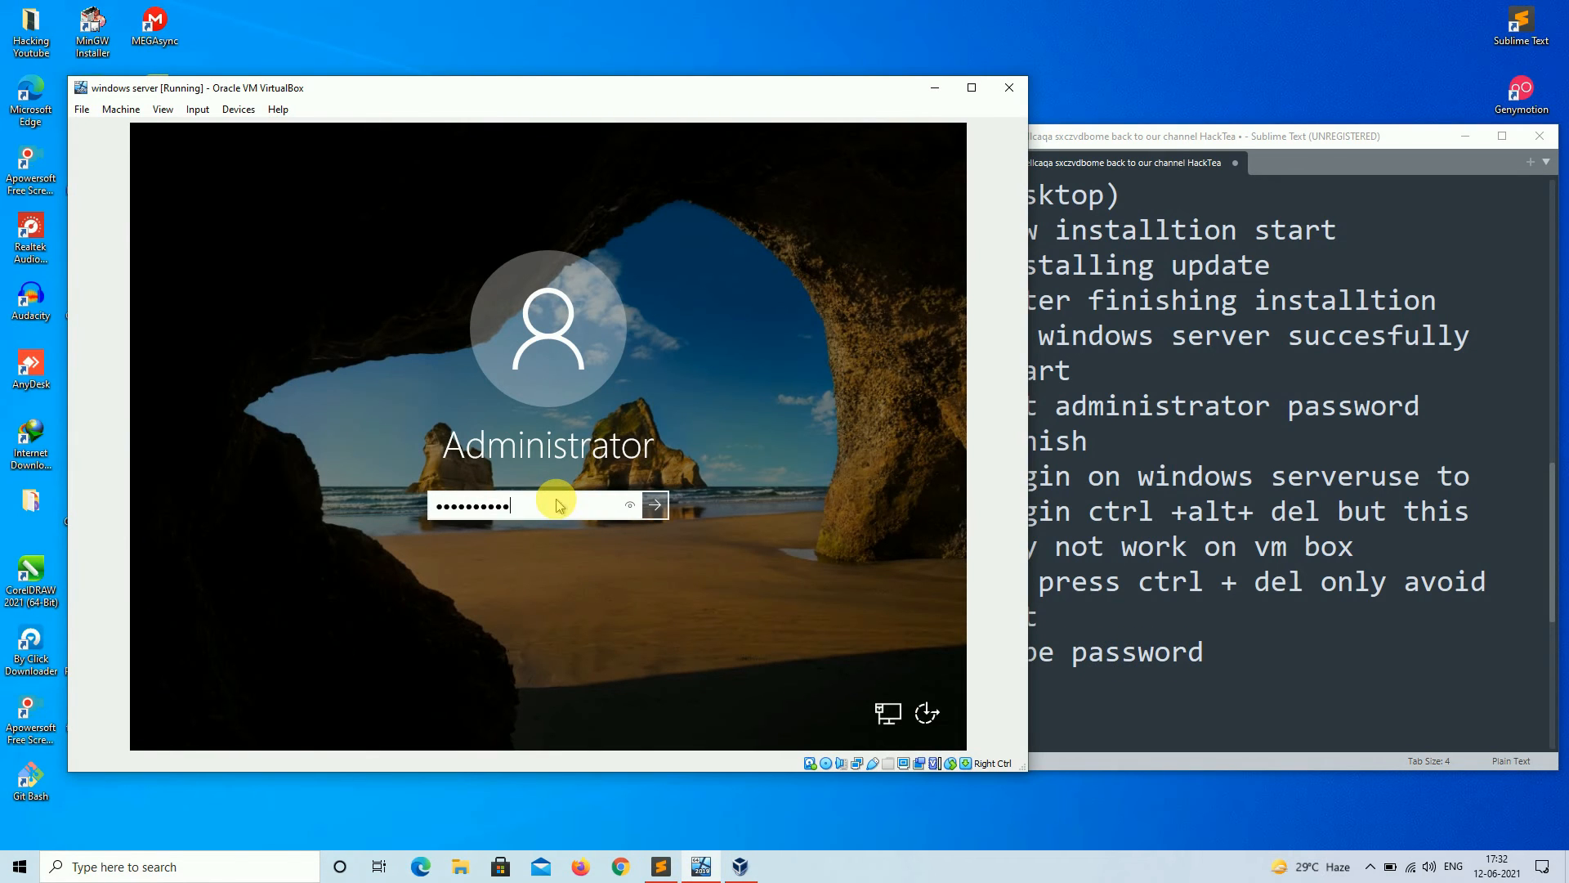
key("Return")
- Note 'login succesfuuly', then enlarge and reposition the VM window
left_click(1233, 684)
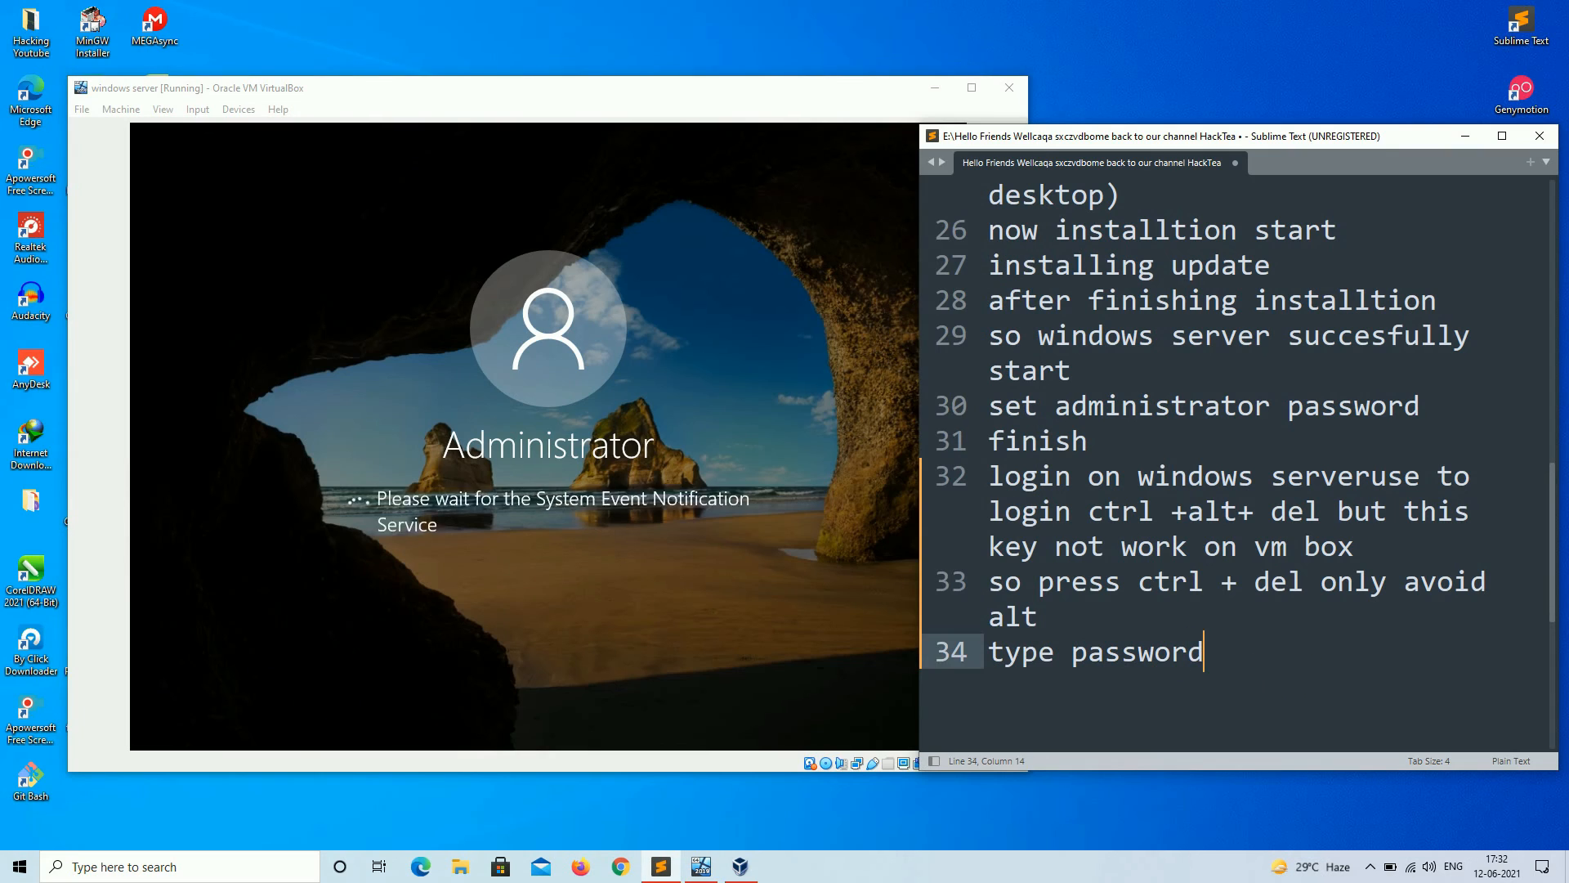
key("Return")
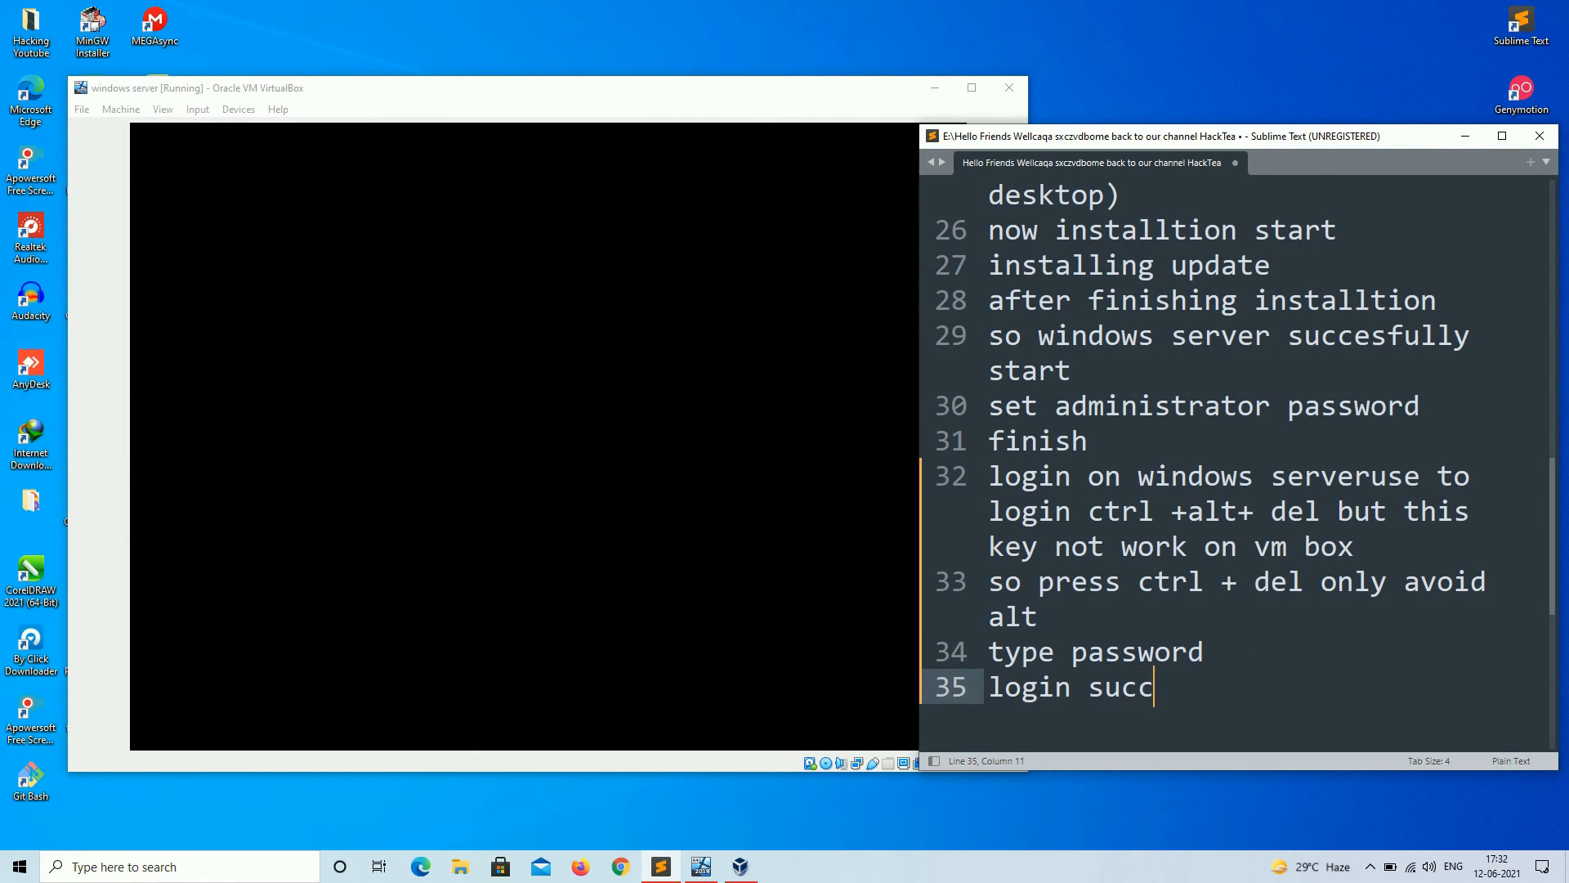
type("login succesfuuly")
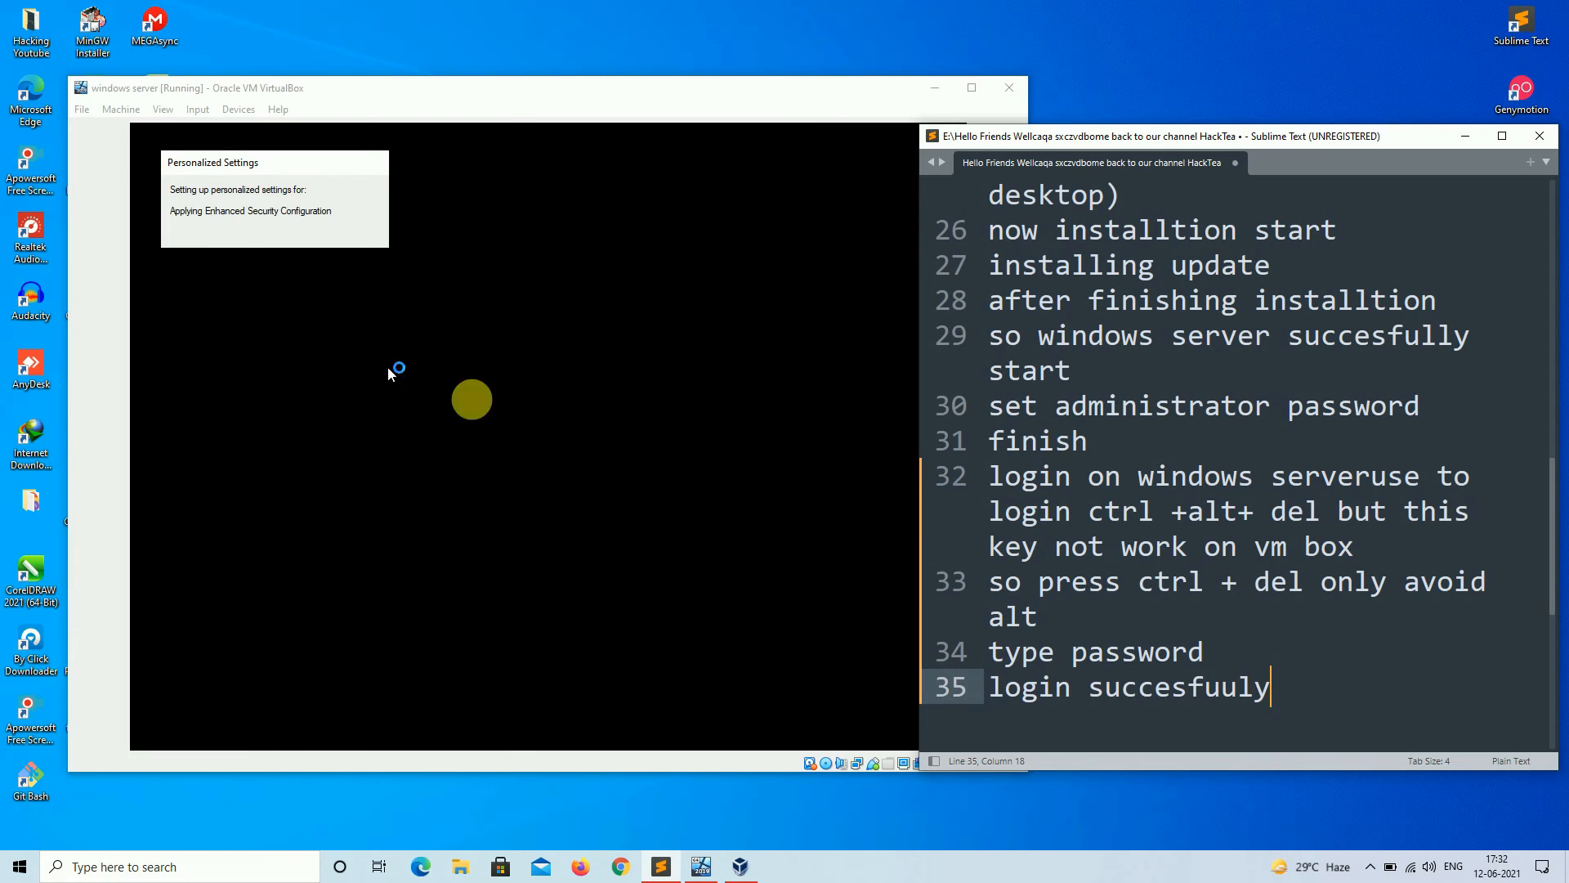
left_click_drag(212, 168, 256, 196)
left_click_drag(1017, 768, 1033, 779)
left_click_drag(570, 94, 501, 87)
- Cancel the Shutdown Event Tracker prompt and note 'go to setting and check'
left_click(1307, 691)
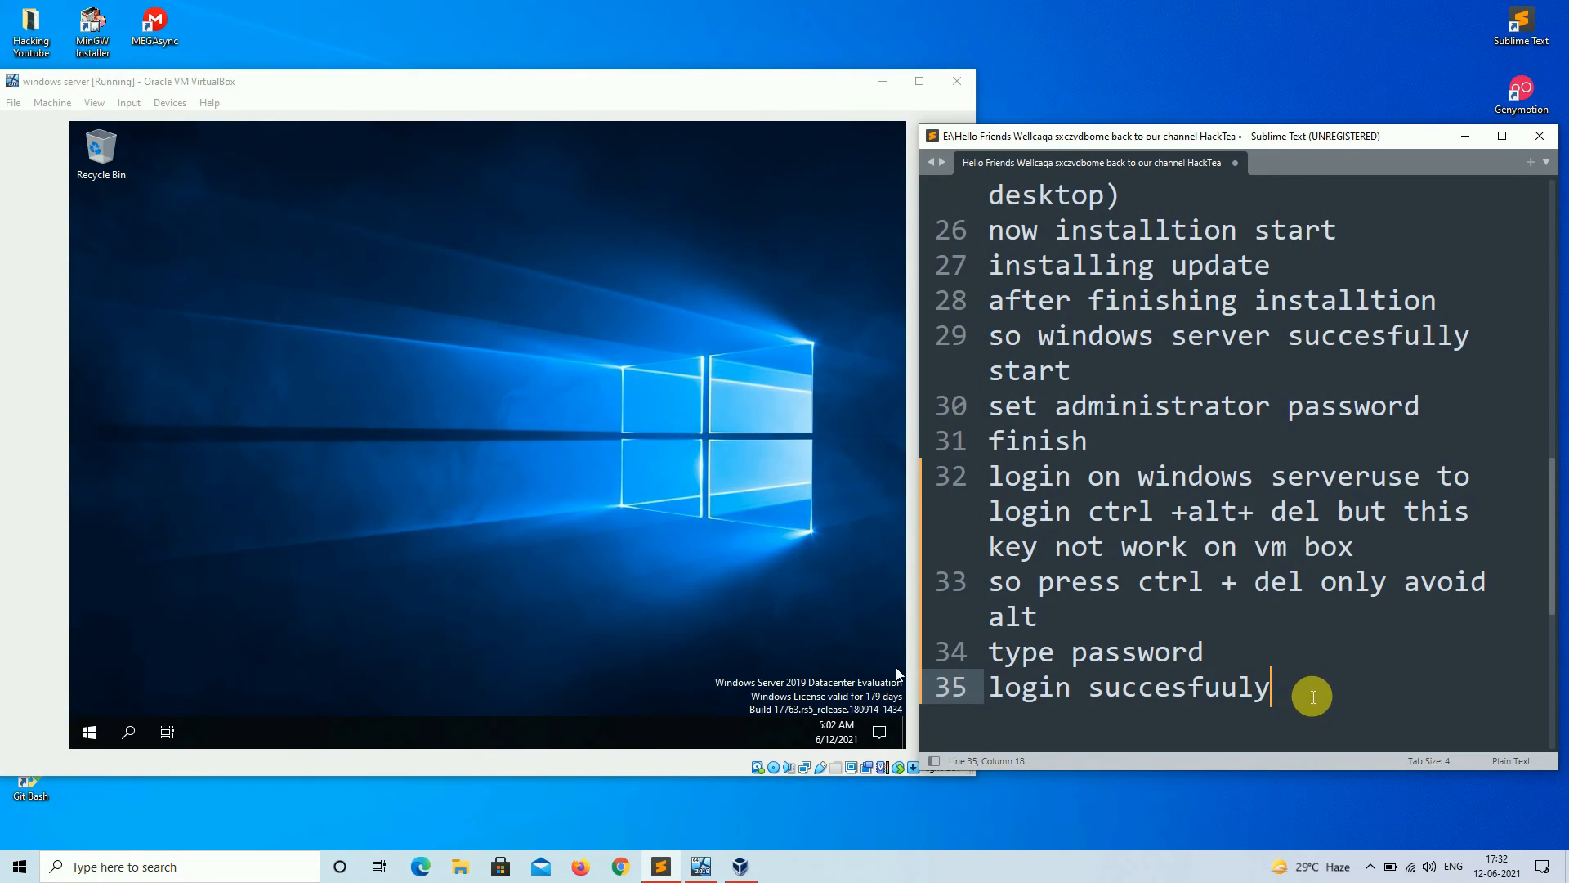
left_click(105, 726)
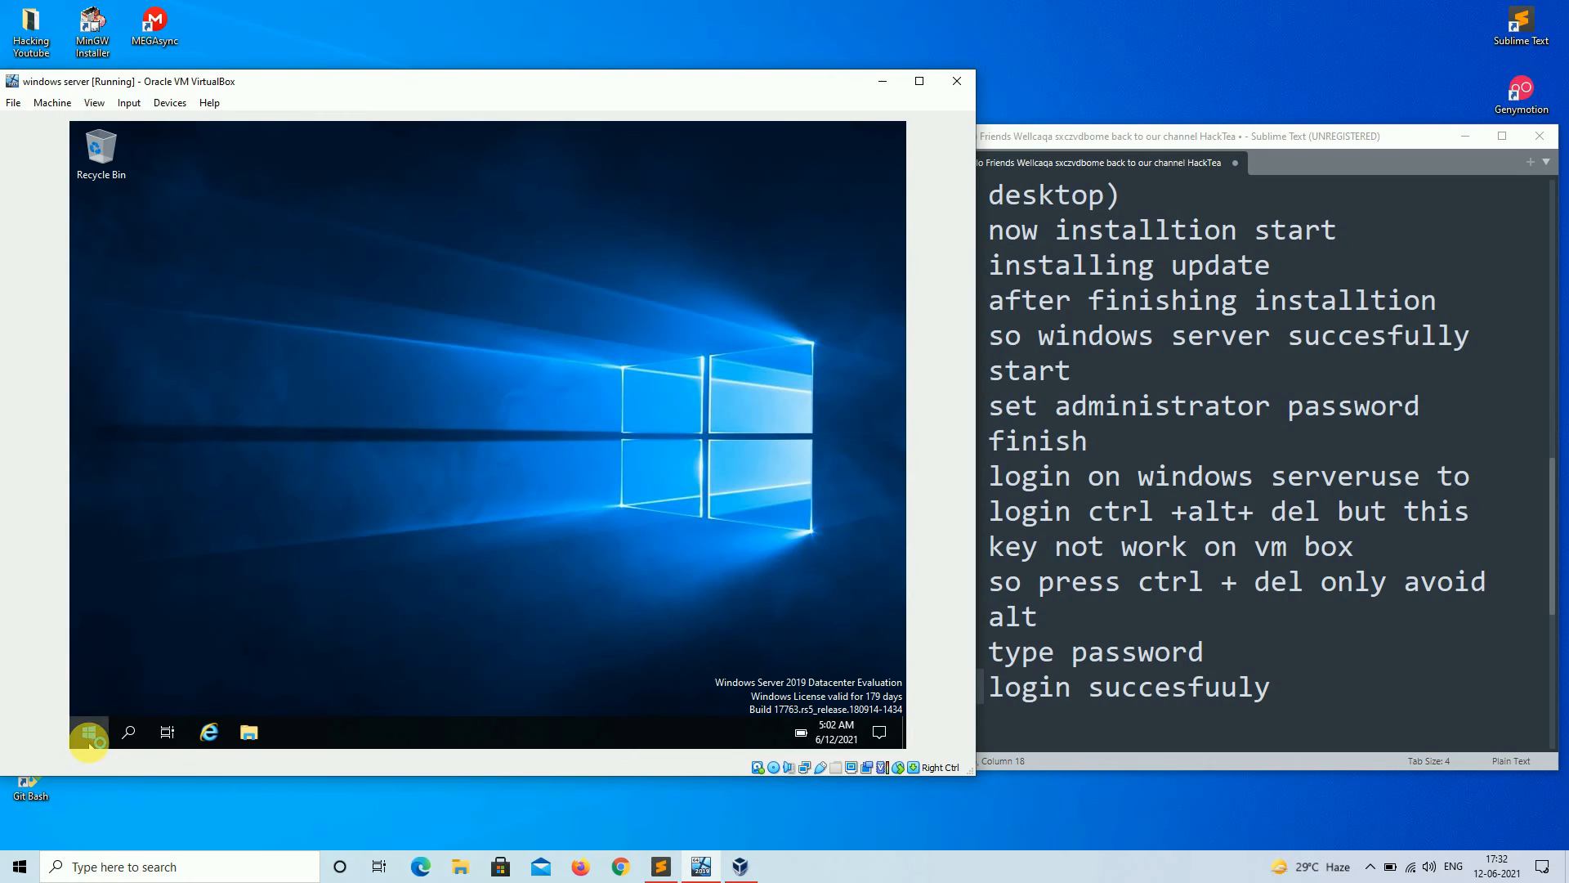
left_click(89, 736)
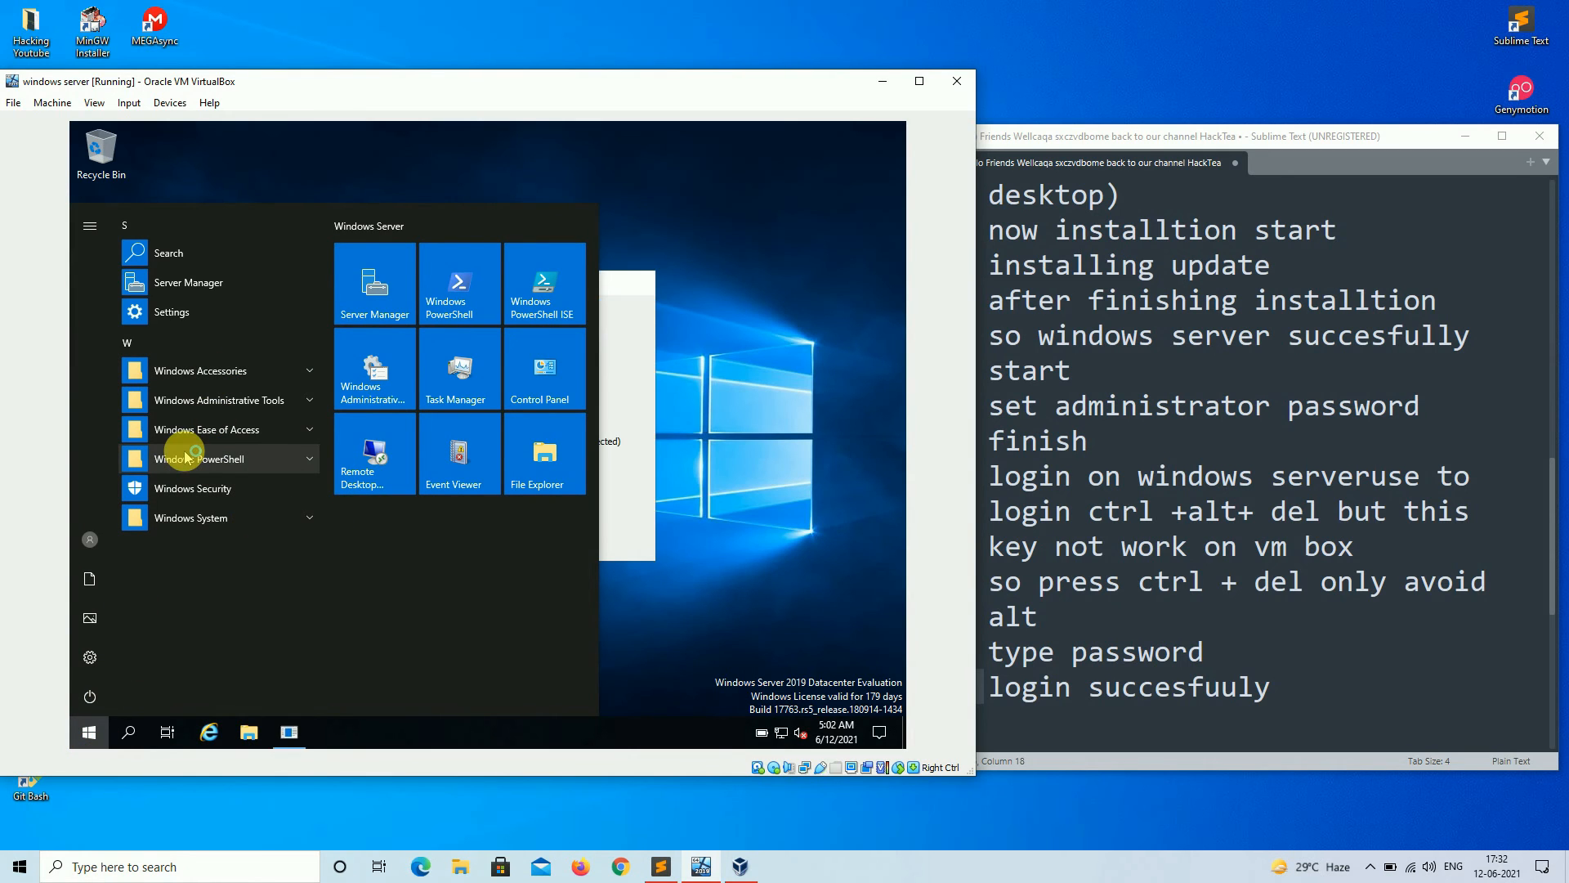
left_click(291, 730)
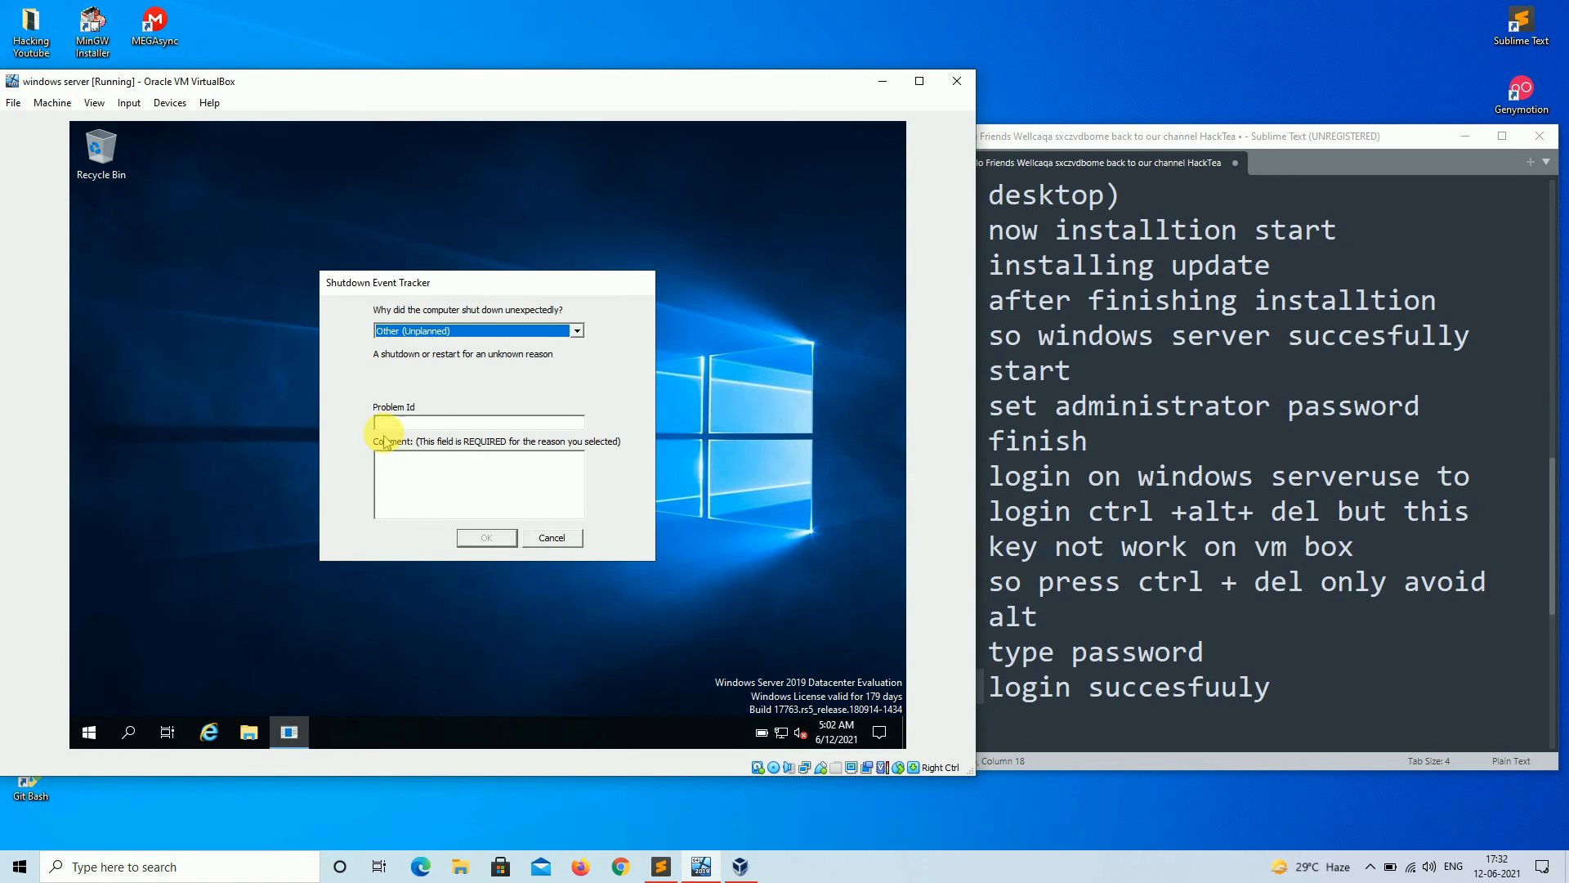
left_click(567, 487)
left_click(550, 539)
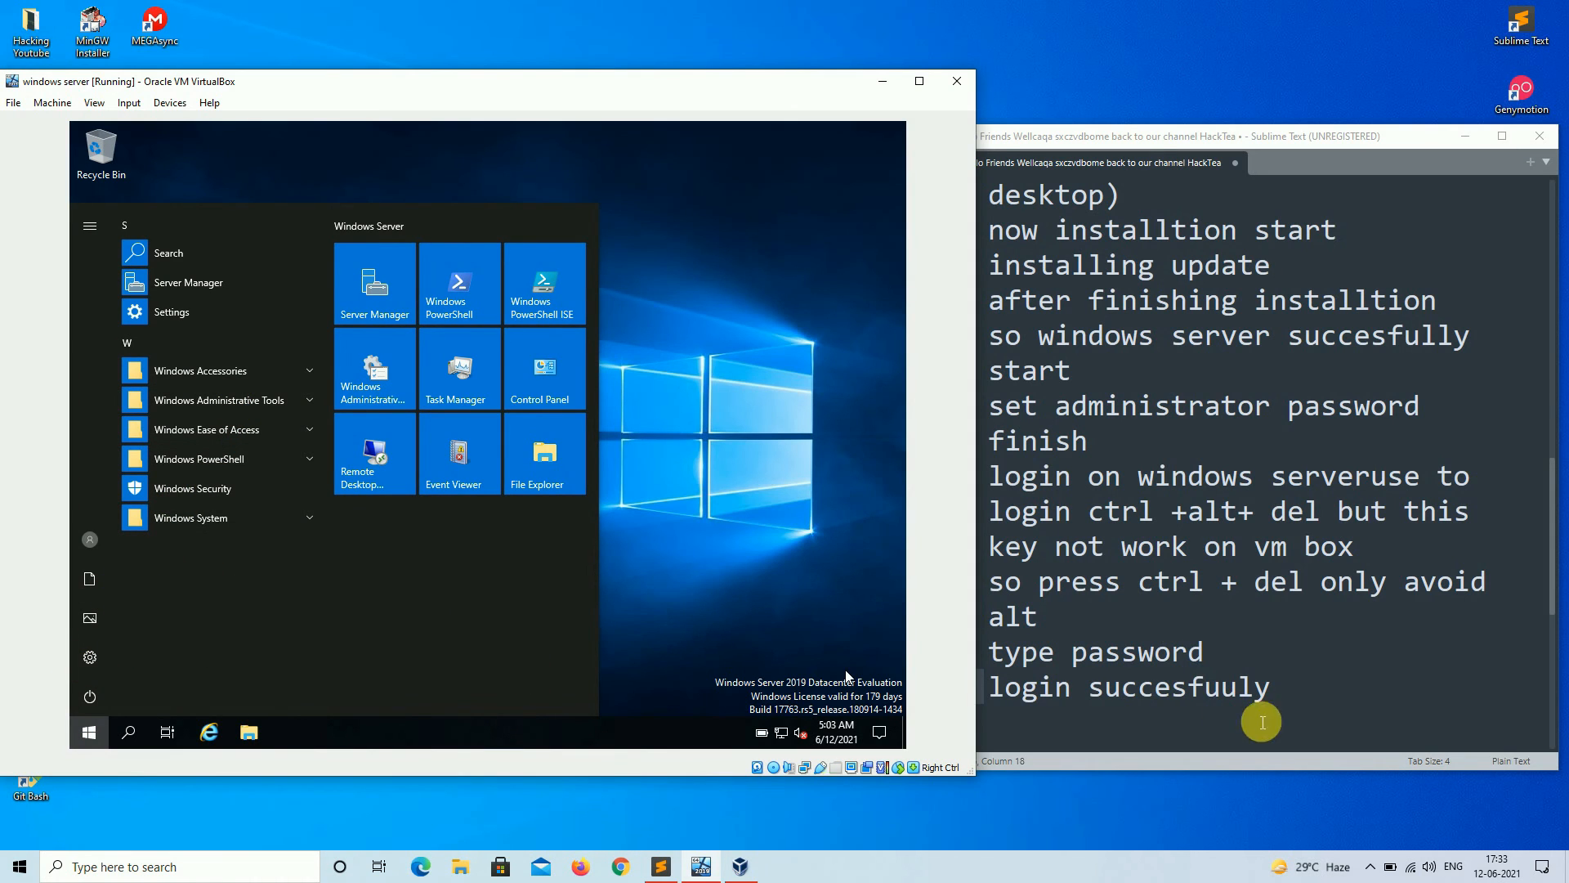
left_click(1262, 721)
type("go to setting and ")
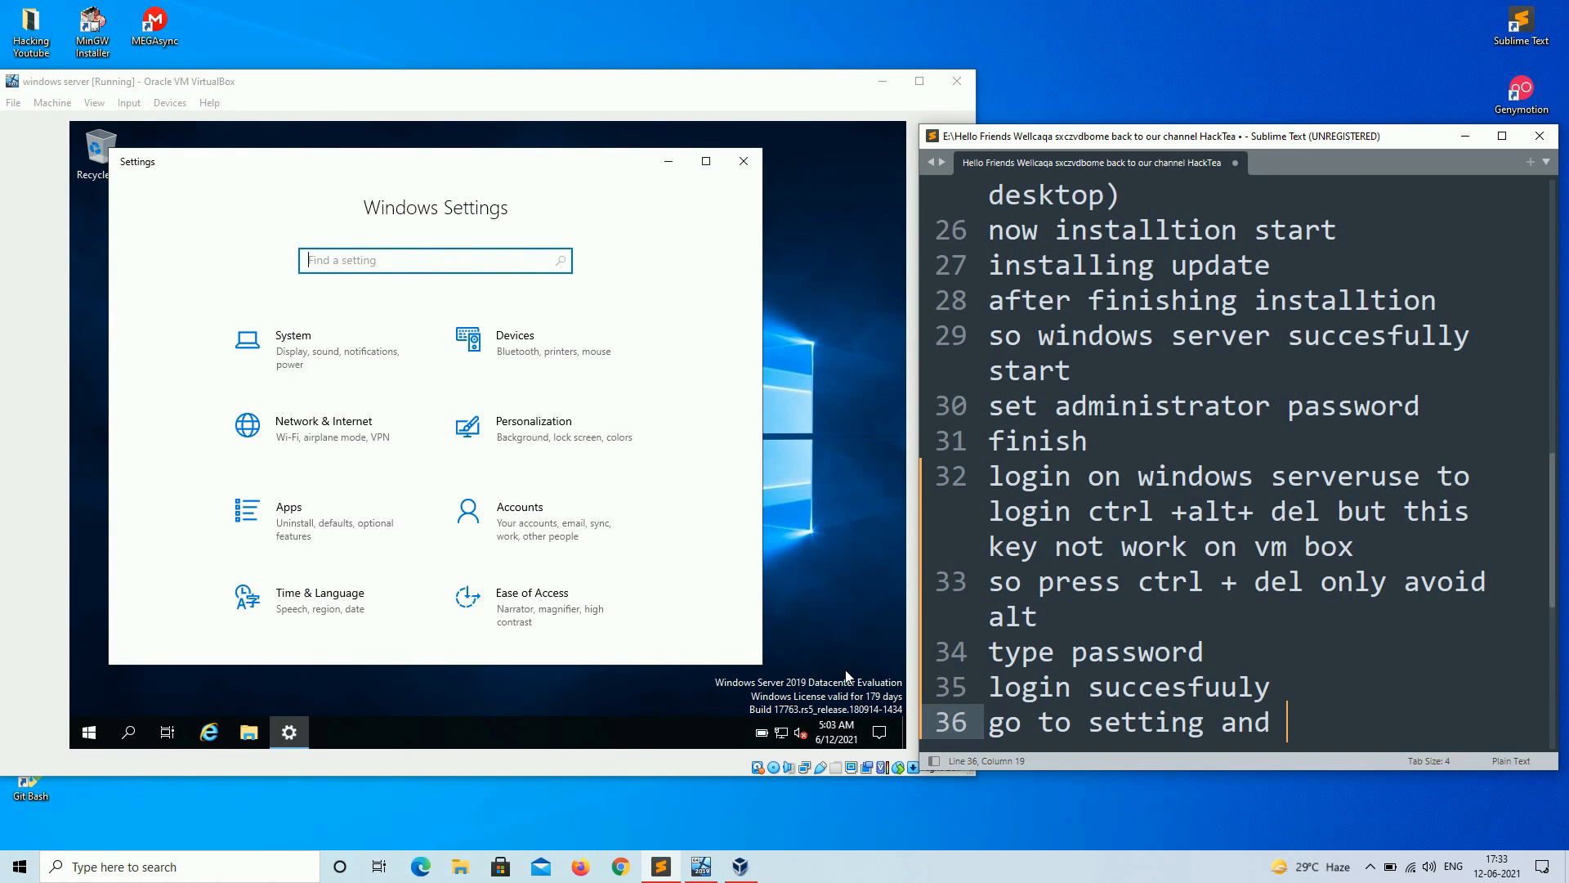
type("check")
- Open System > About and scroll to Windows specifications showing Datacenter Evaluation 1809
scroll(414, 525, "down", 3)
scroll(511, 502, "up", 3)
left_click(406, 400)
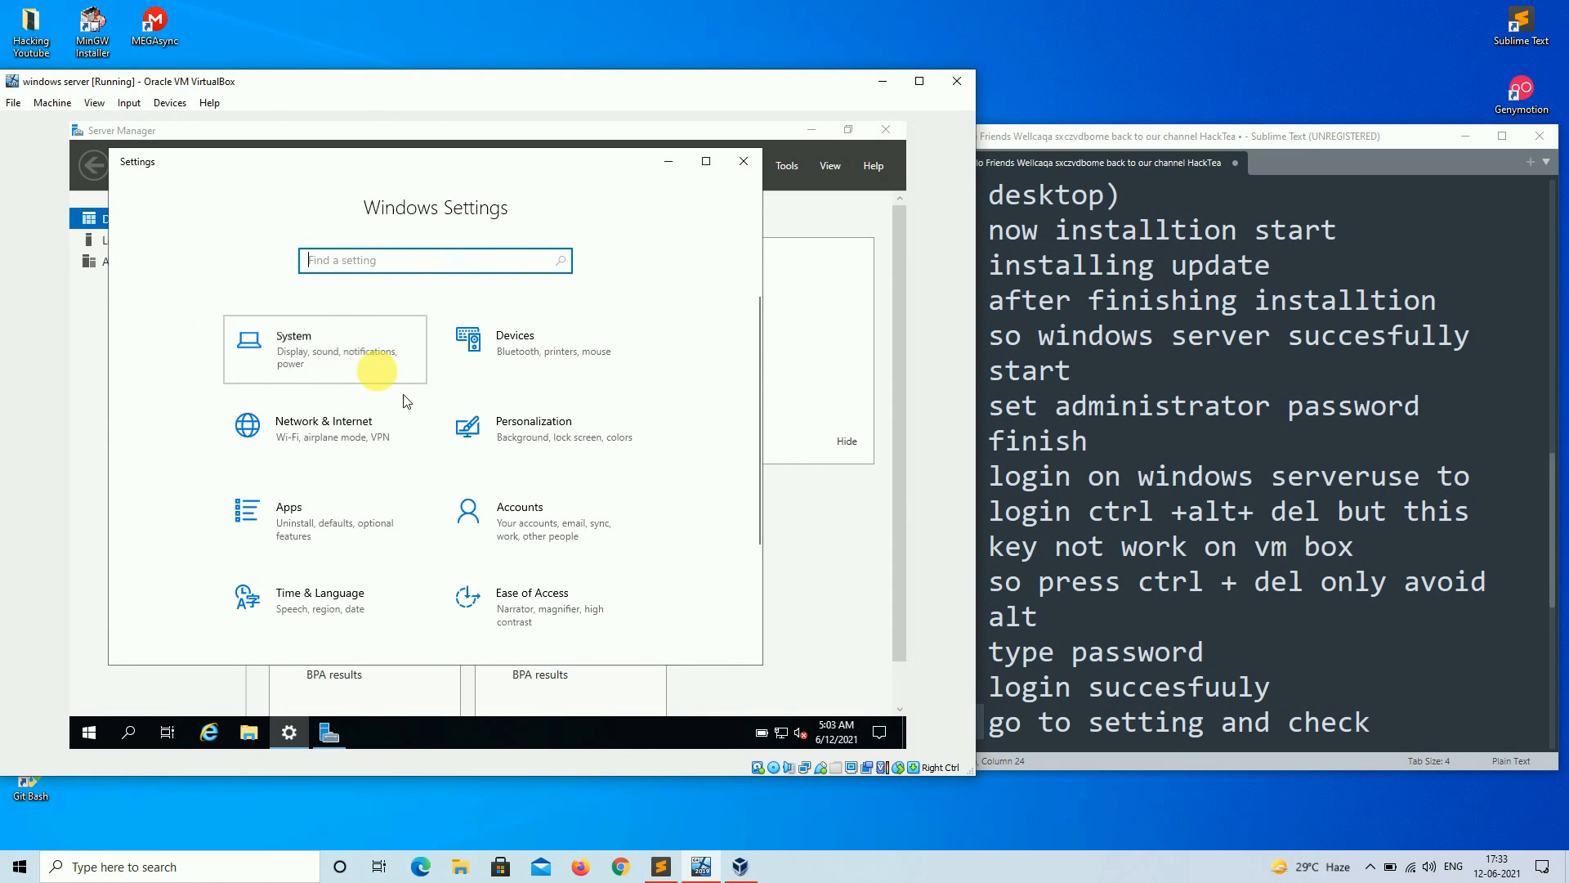
left_click(321, 380)
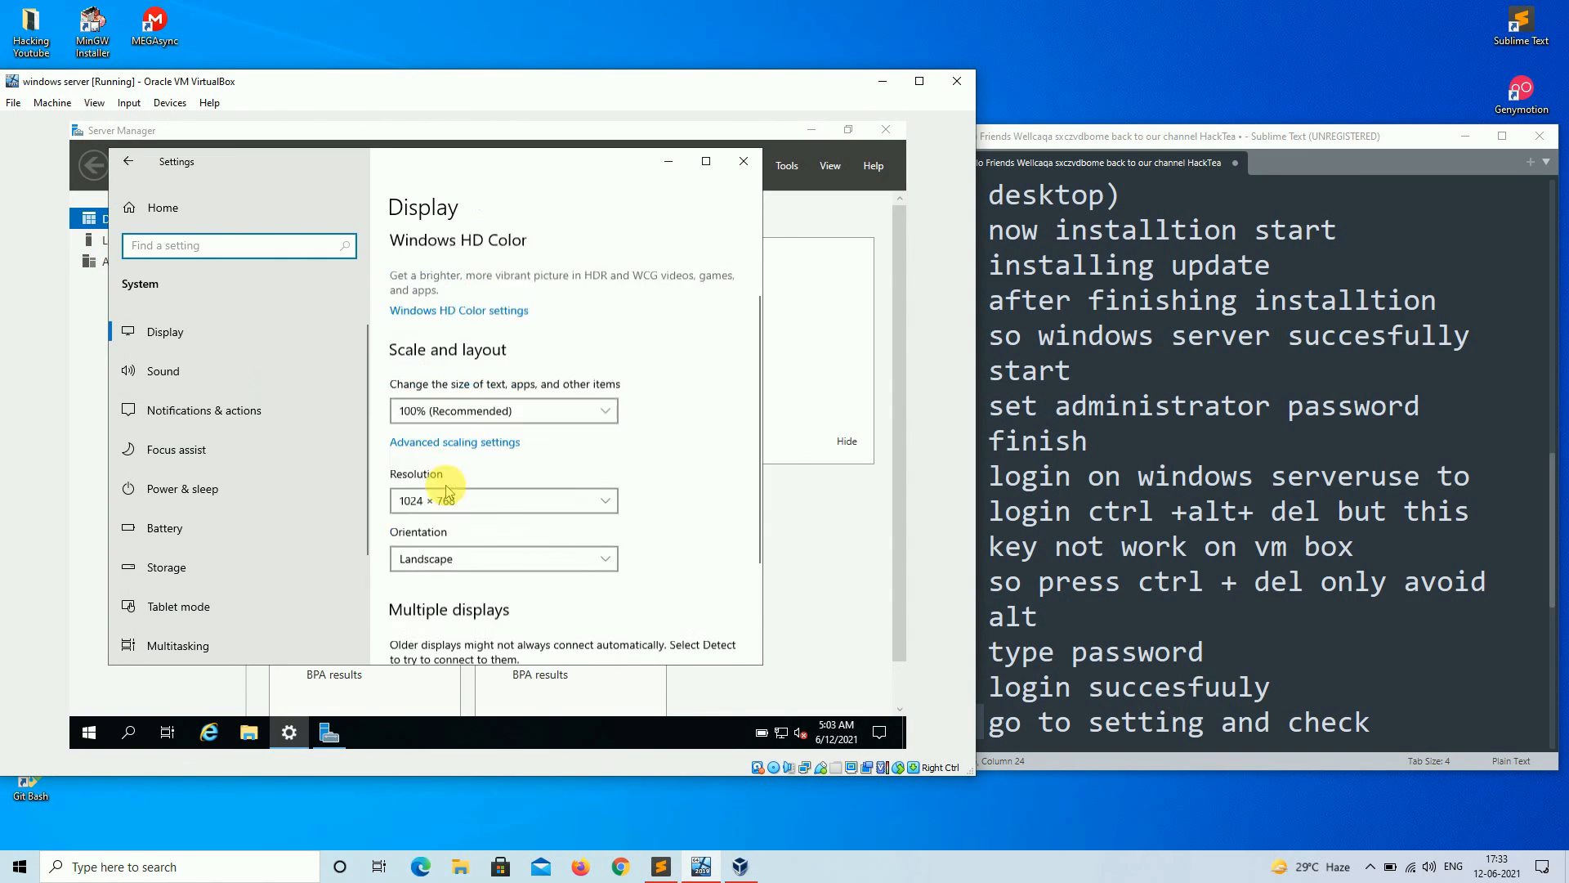
scroll(438, 491, "down", 2)
scroll(203, 624, "down", 2)
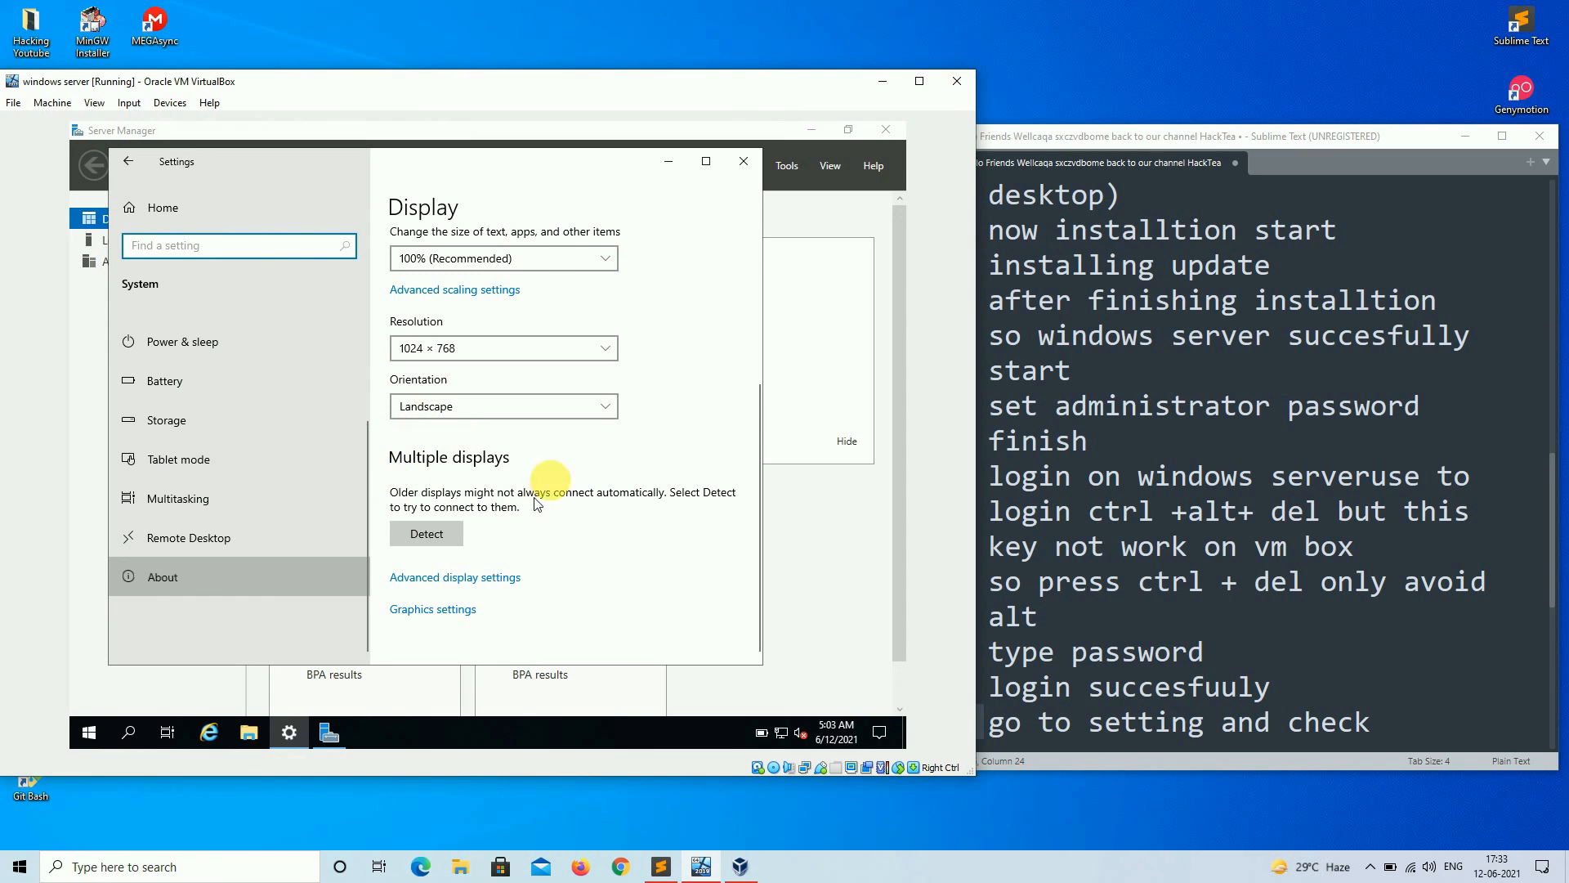
left_click(244, 587)
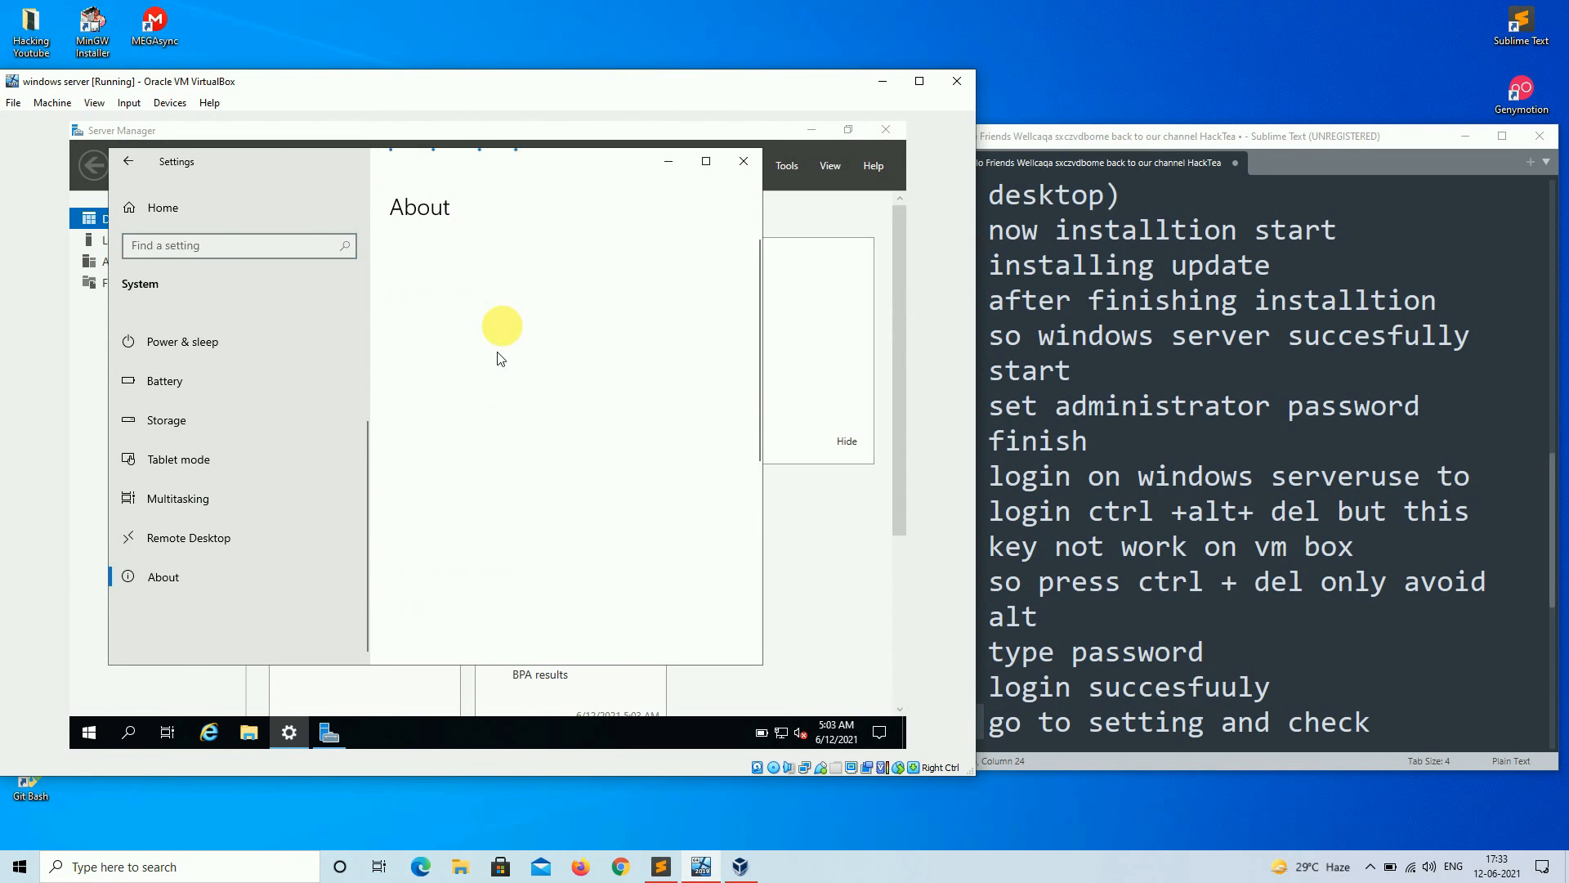
left_click_drag(761, 666, 804, 678)
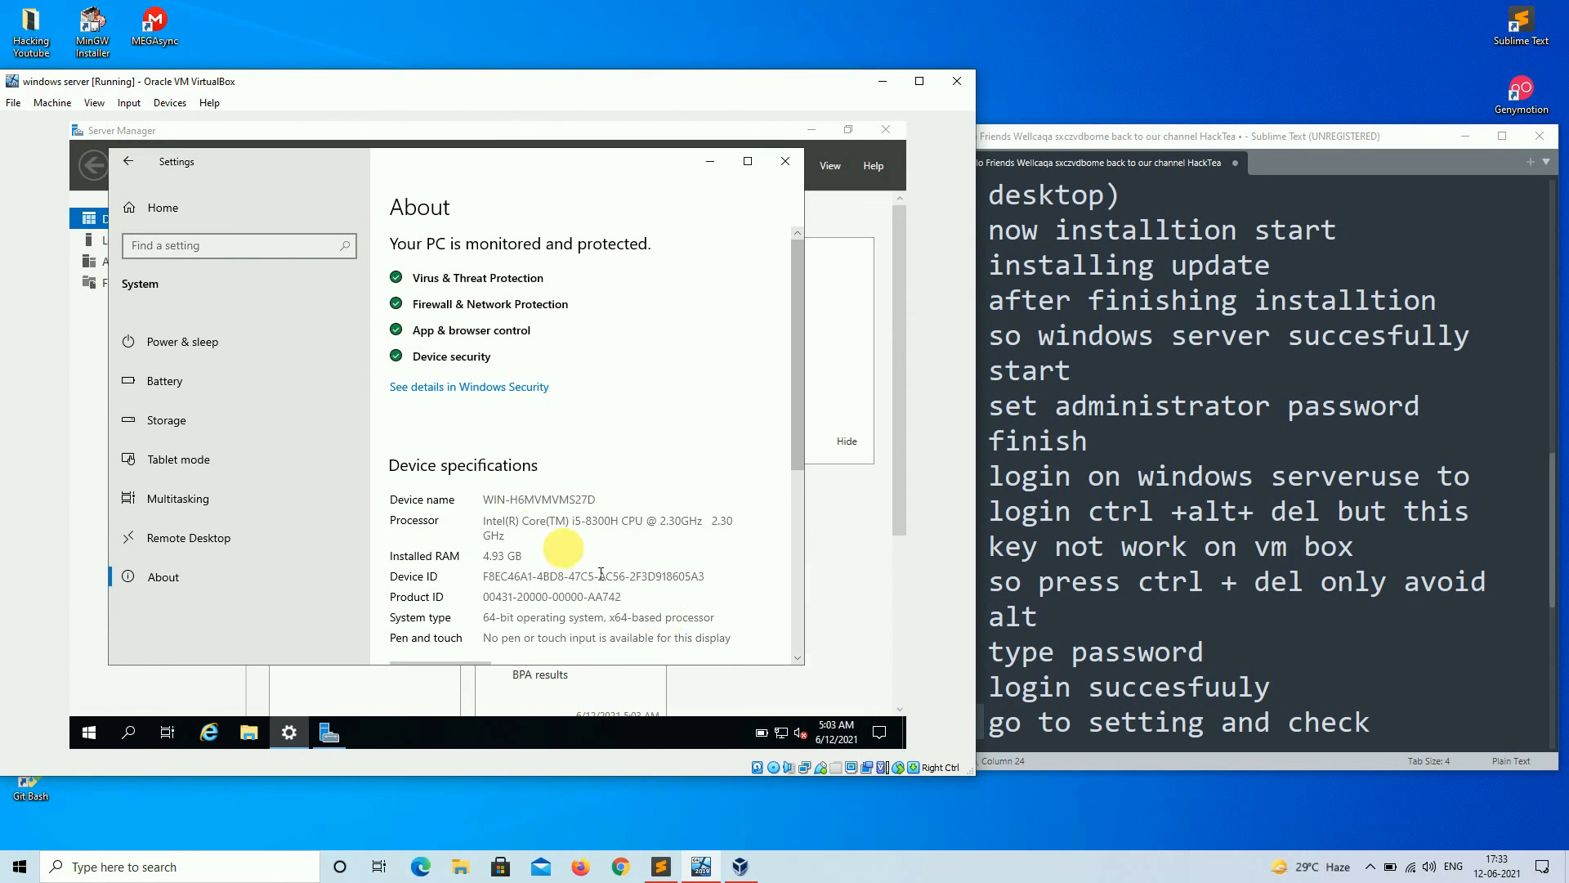
scroll(503, 540, "down", 4)
scroll(503, 540, "down", 2)
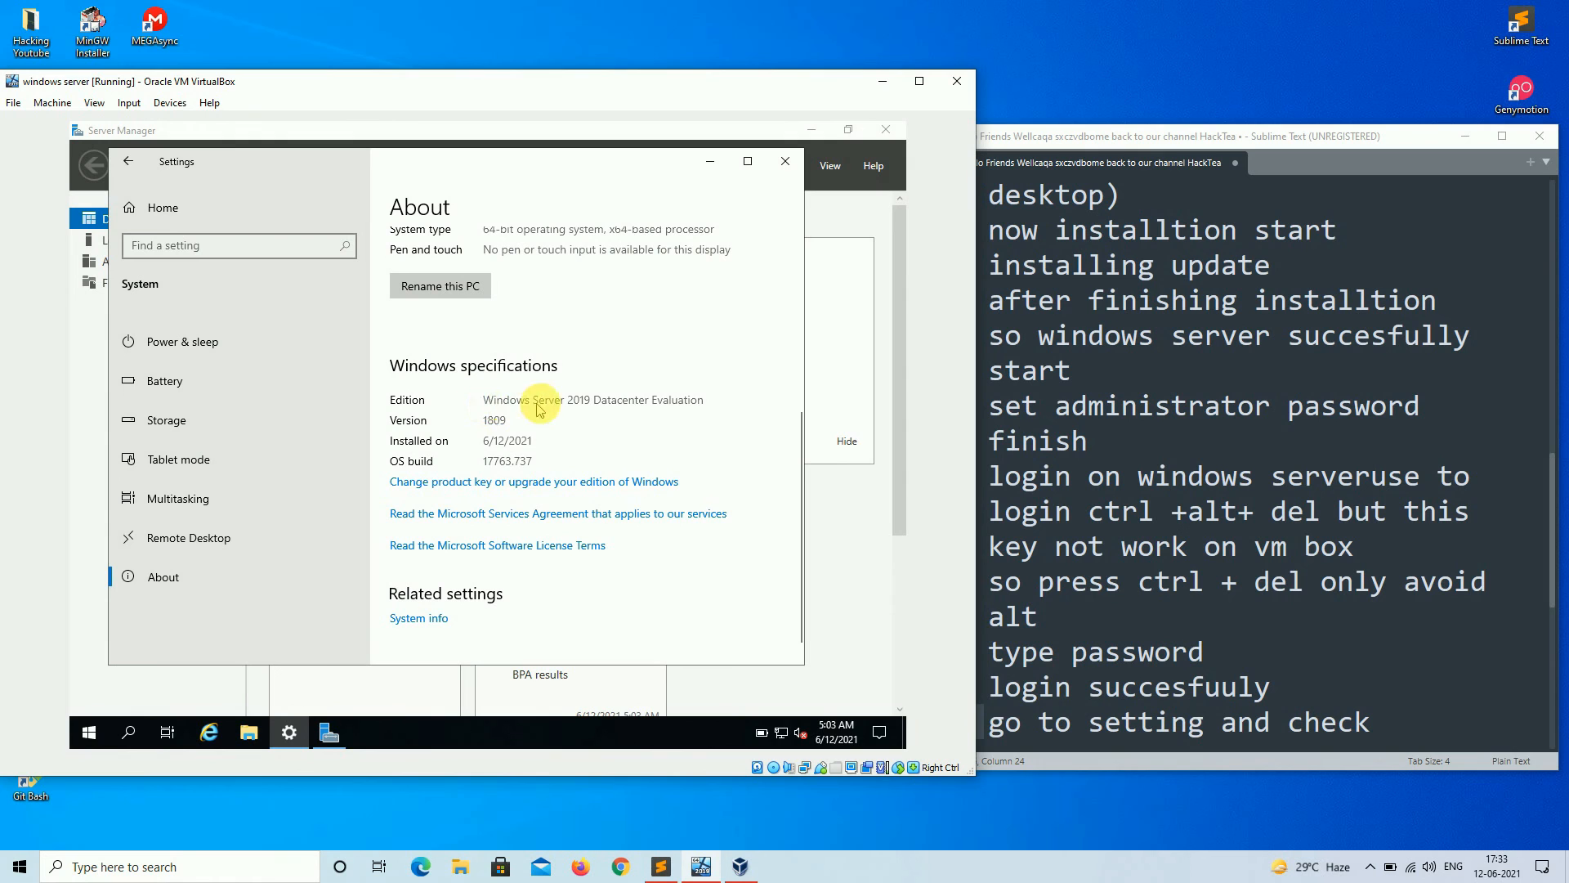
left_click(1455, 723)
key("Return")
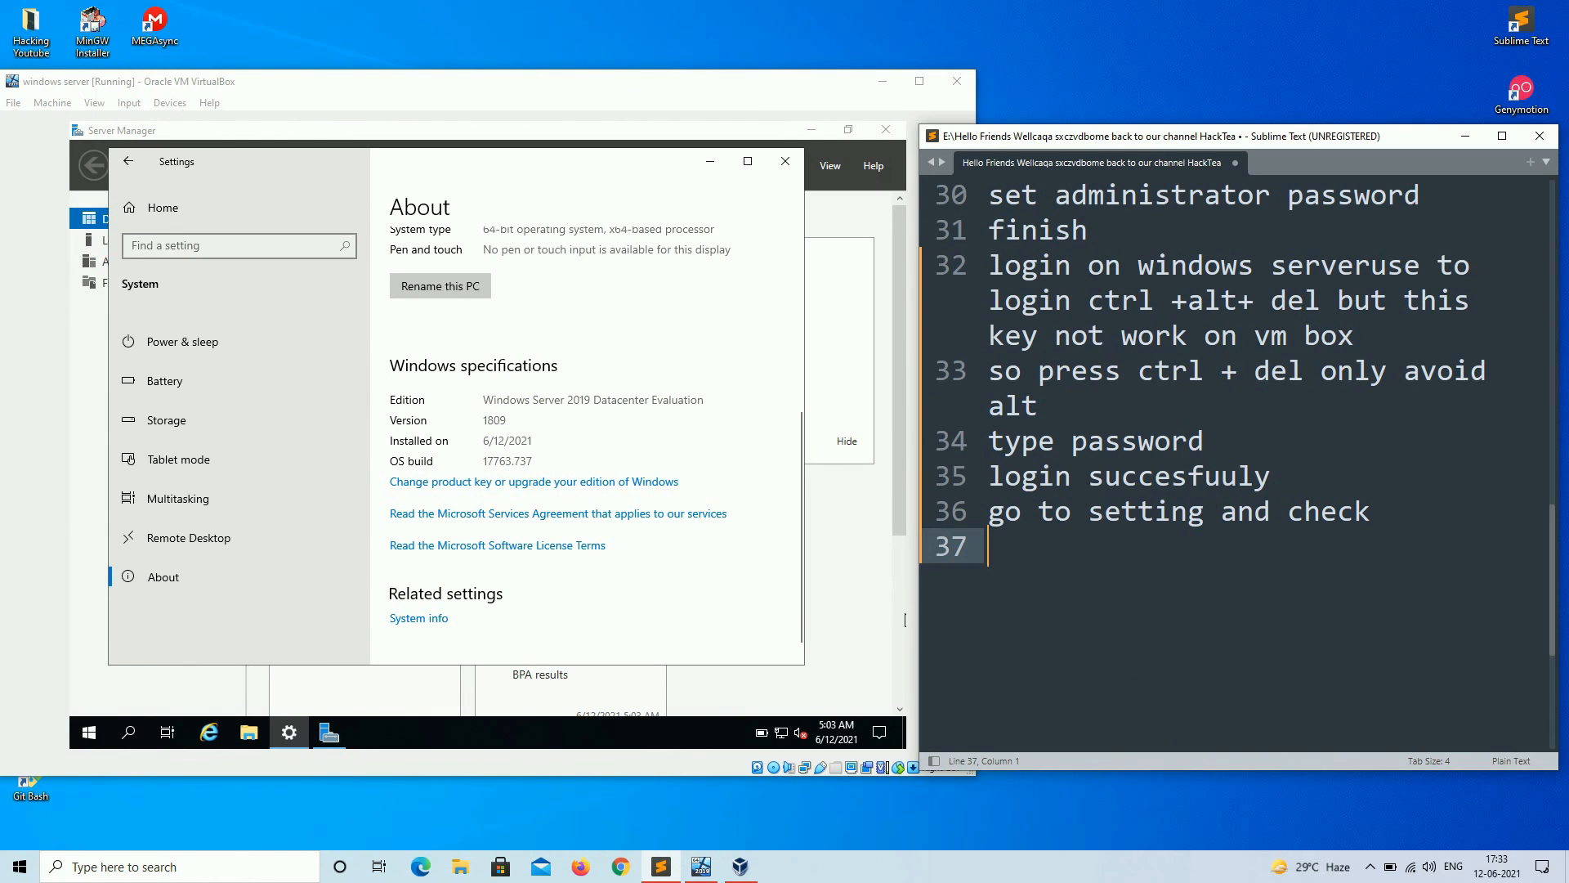
- Close Settings and the Windows Admin Center popup, then scroll the Server Manager dashboard
left_click(785, 161)
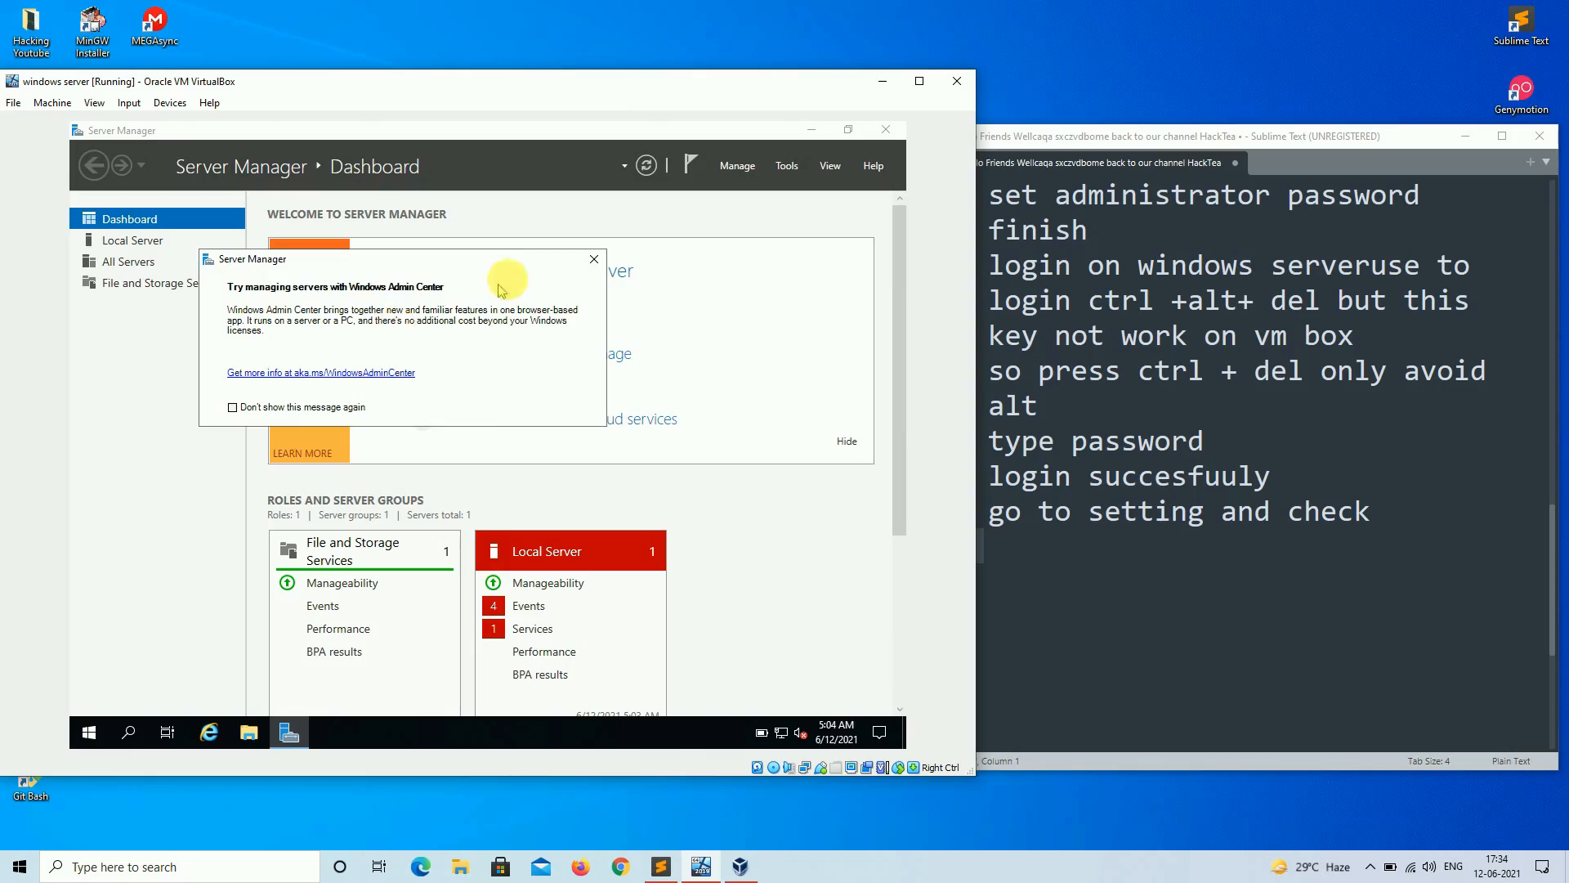
left_click(595, 259)
scroll(753, 613, "down", 3)
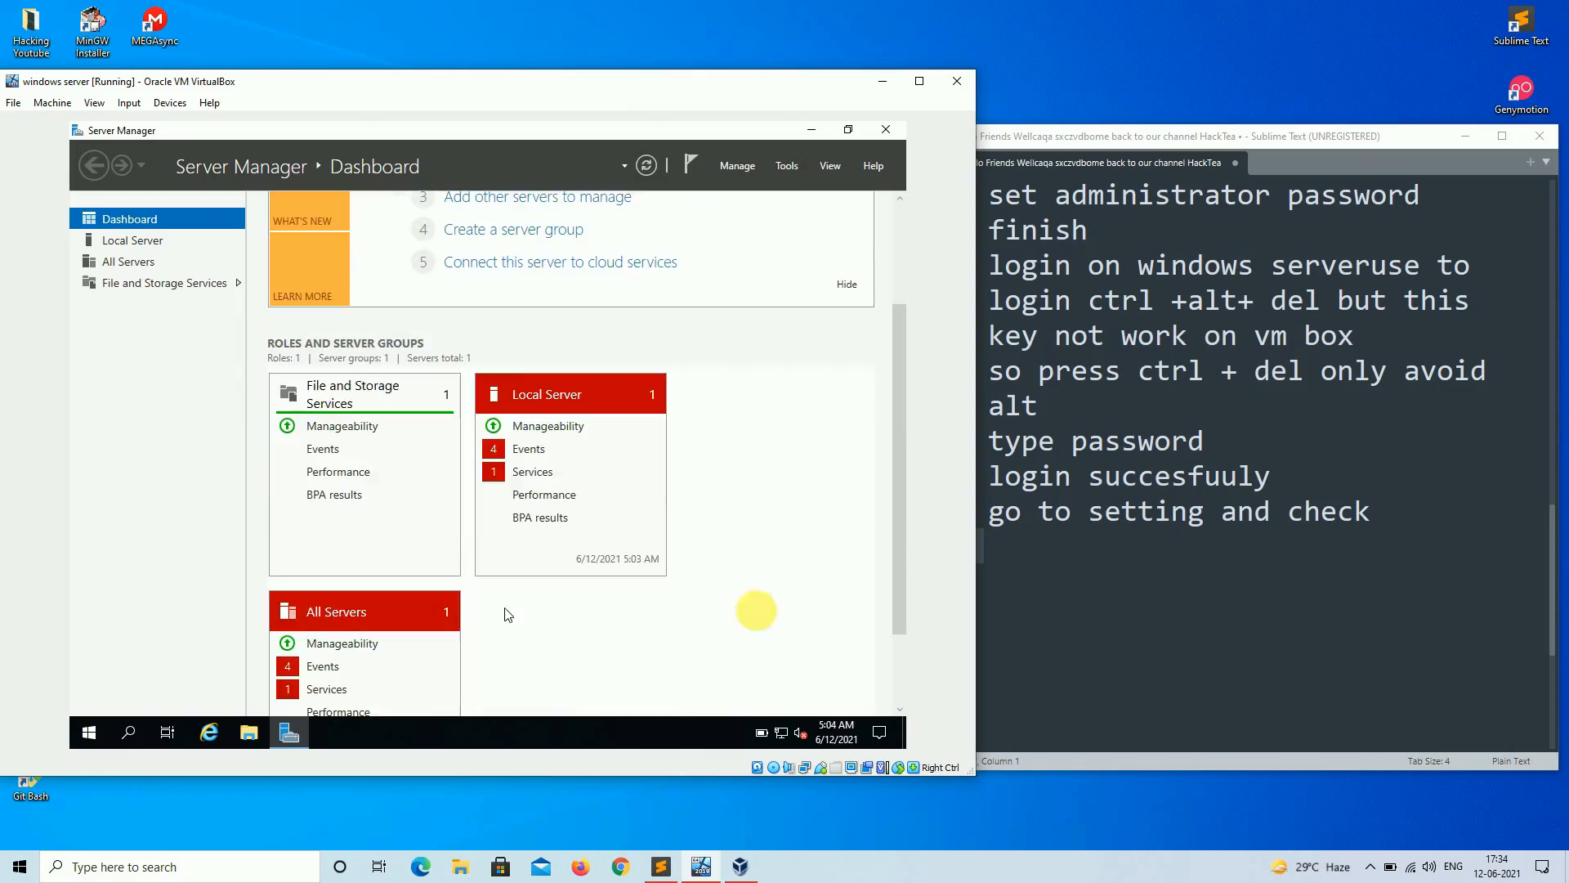